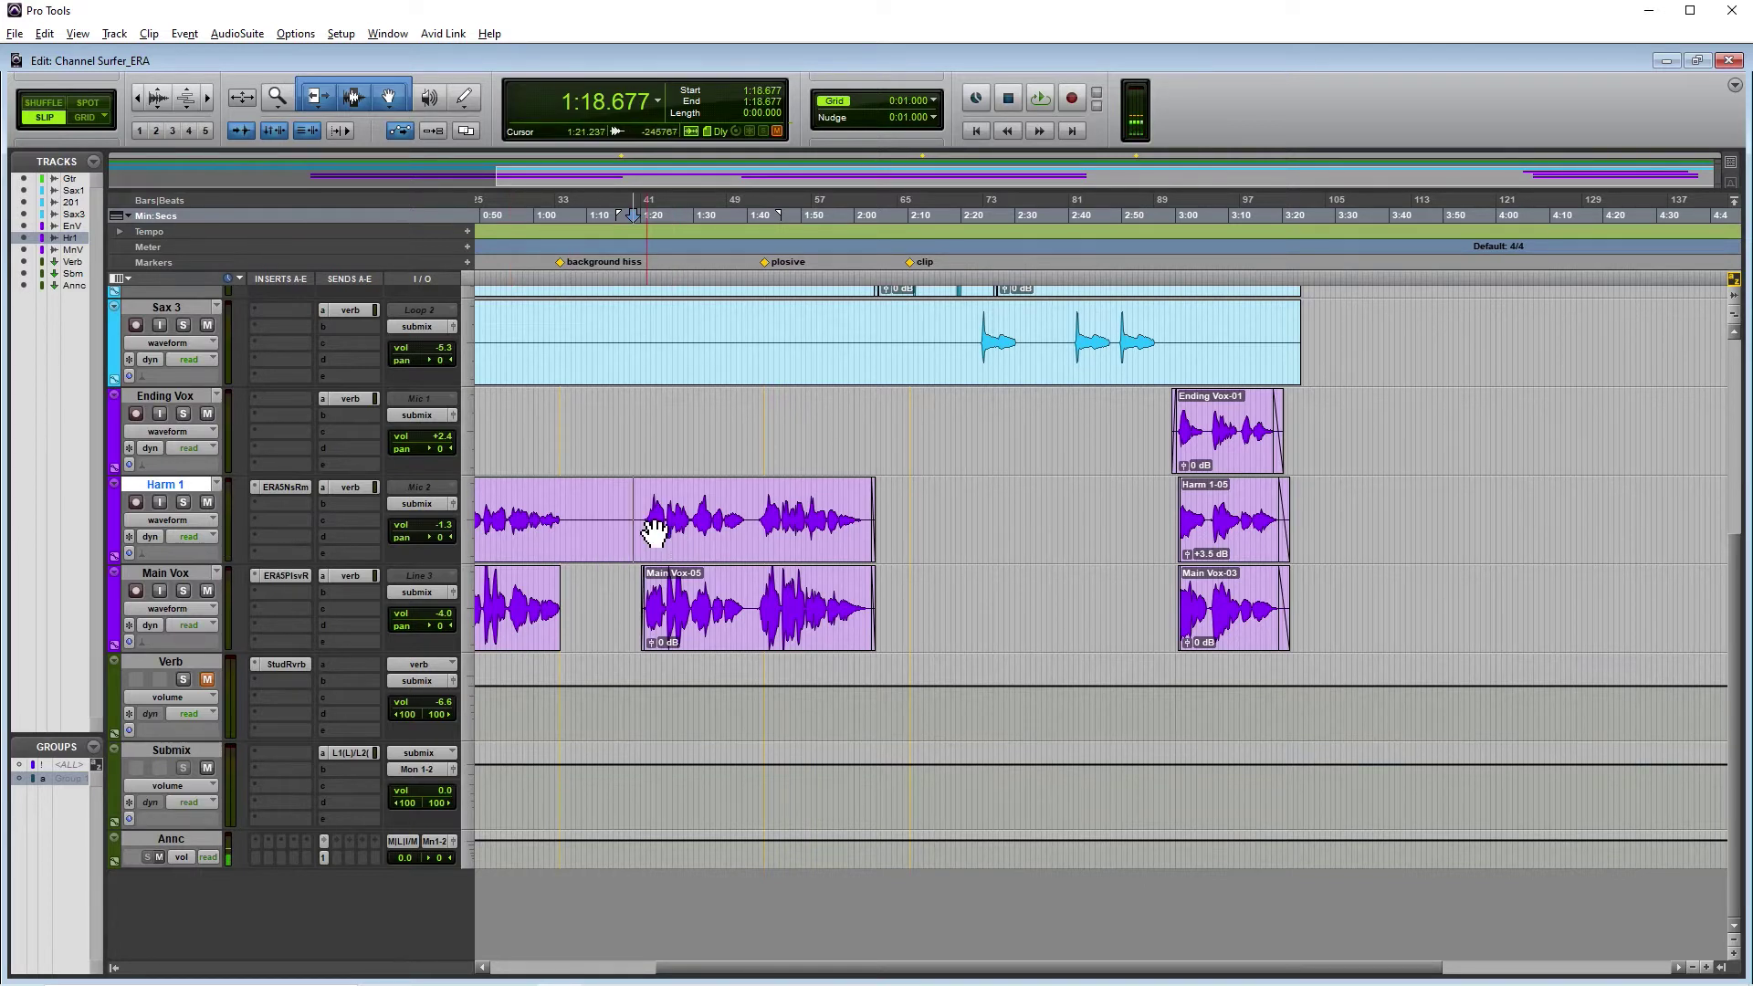
# - Insert the ERA 5 Voice Deepener noise reduction plug-in in the second insert slot of the Harm 1 track
pyautogui.click(286, 503)
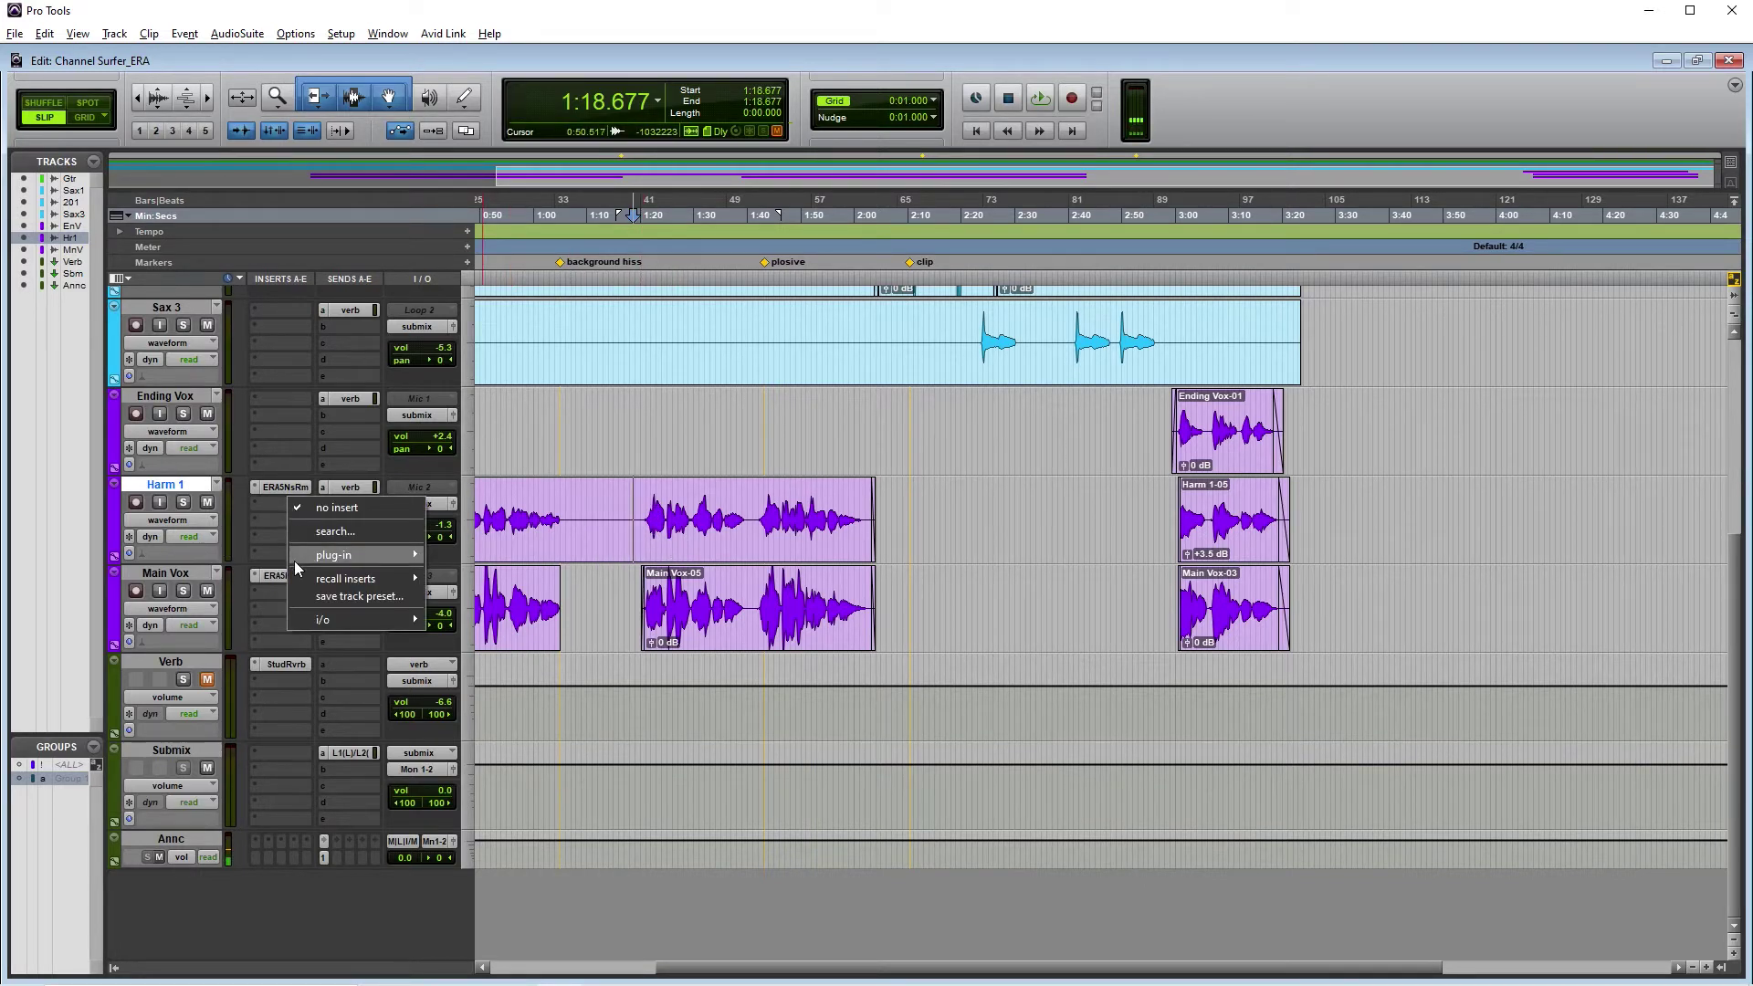
pyautogui.moveTo(301, 557)
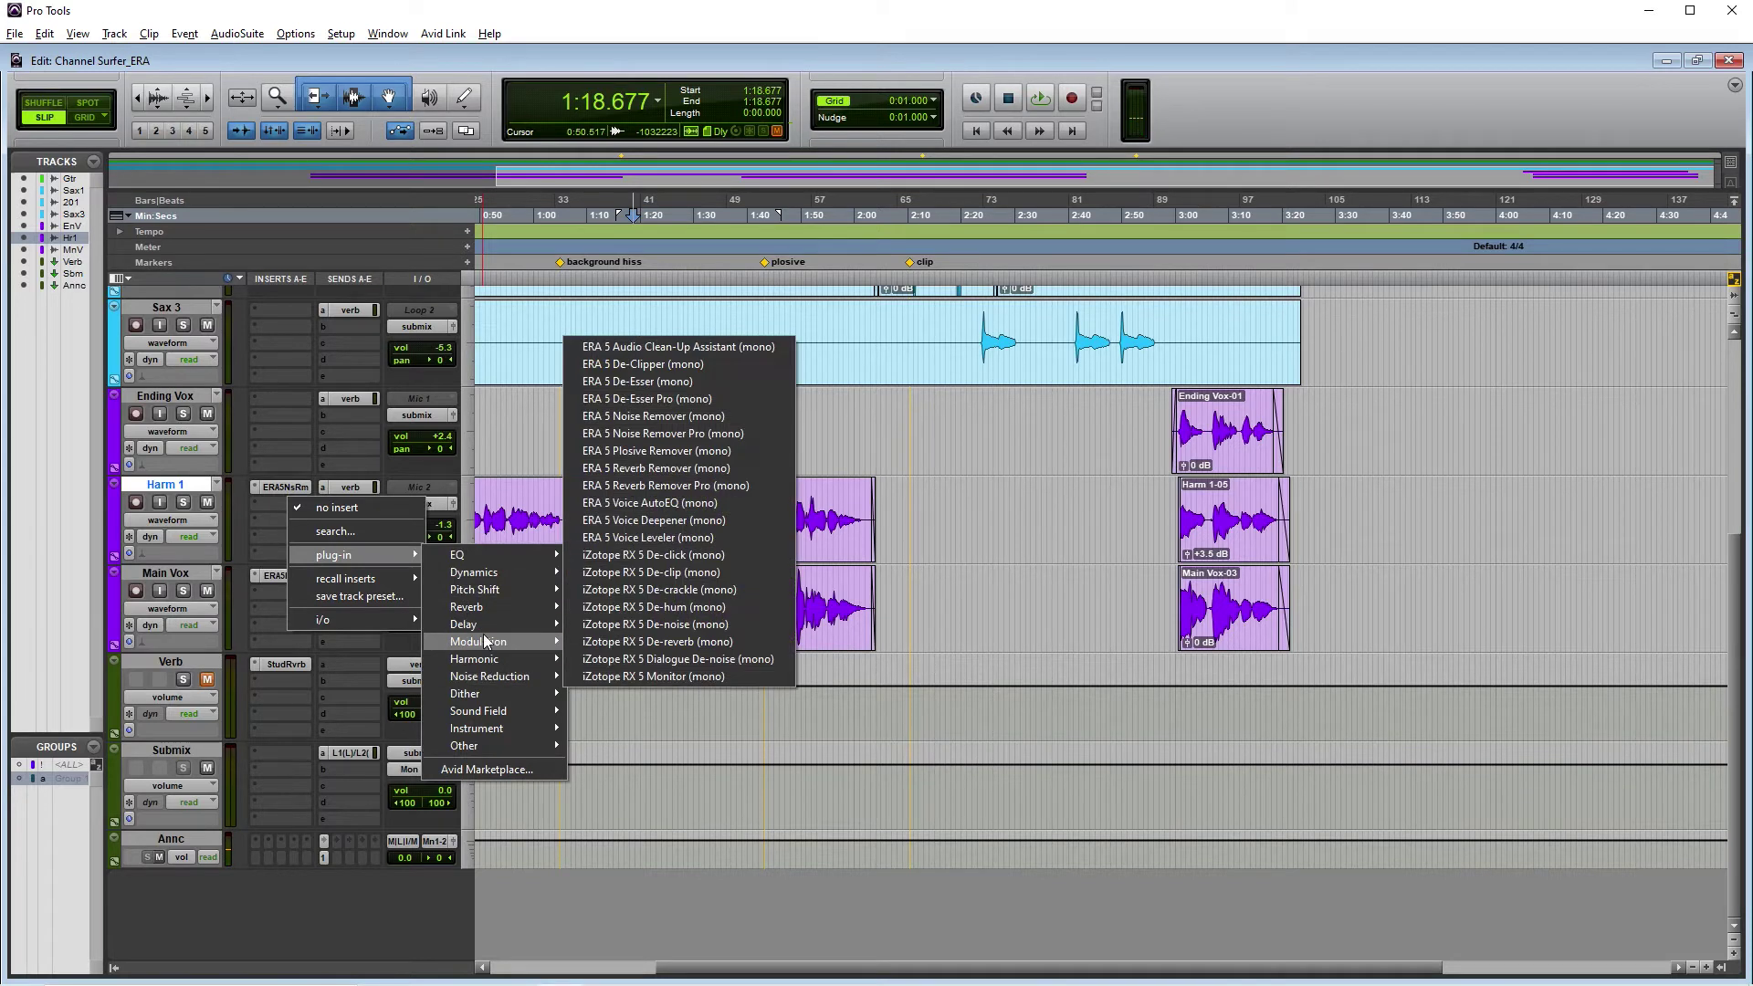
pyautogui.moveTo(490, 677)
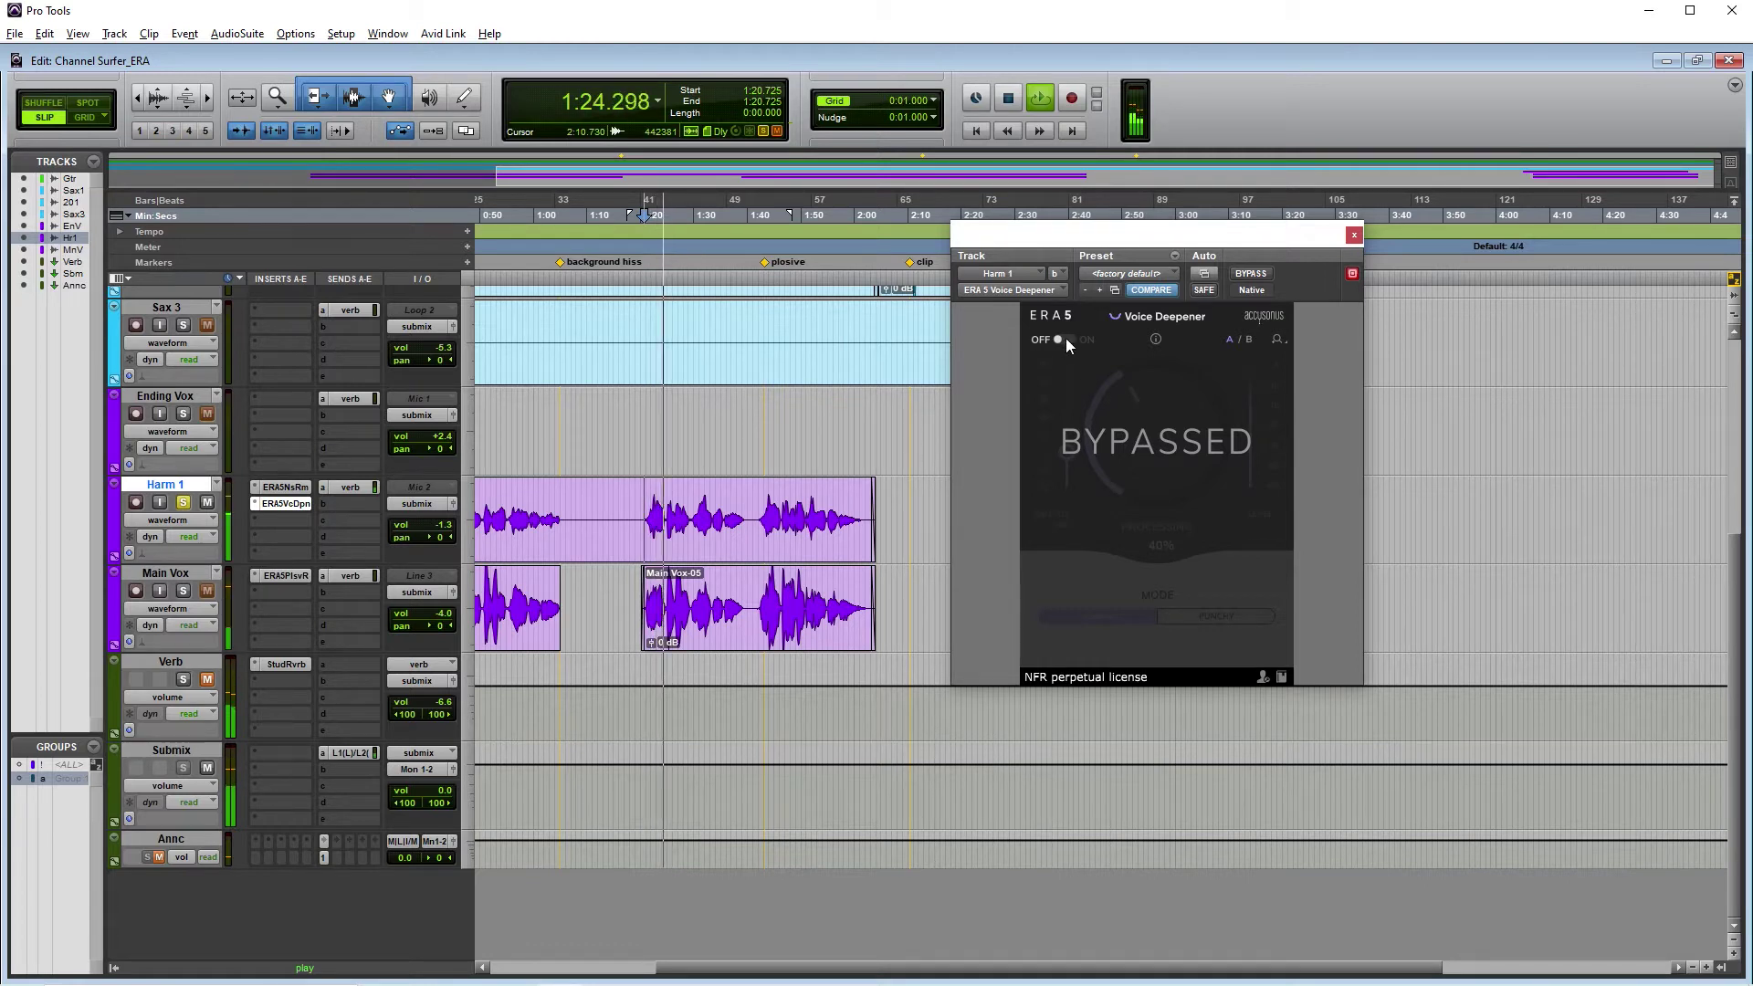
# - Switch on Voice Deepener for Harm 1, set 66% processing in Punchy mode, and compare it with the bypassed sound
pyautogui.click(1065, 338)
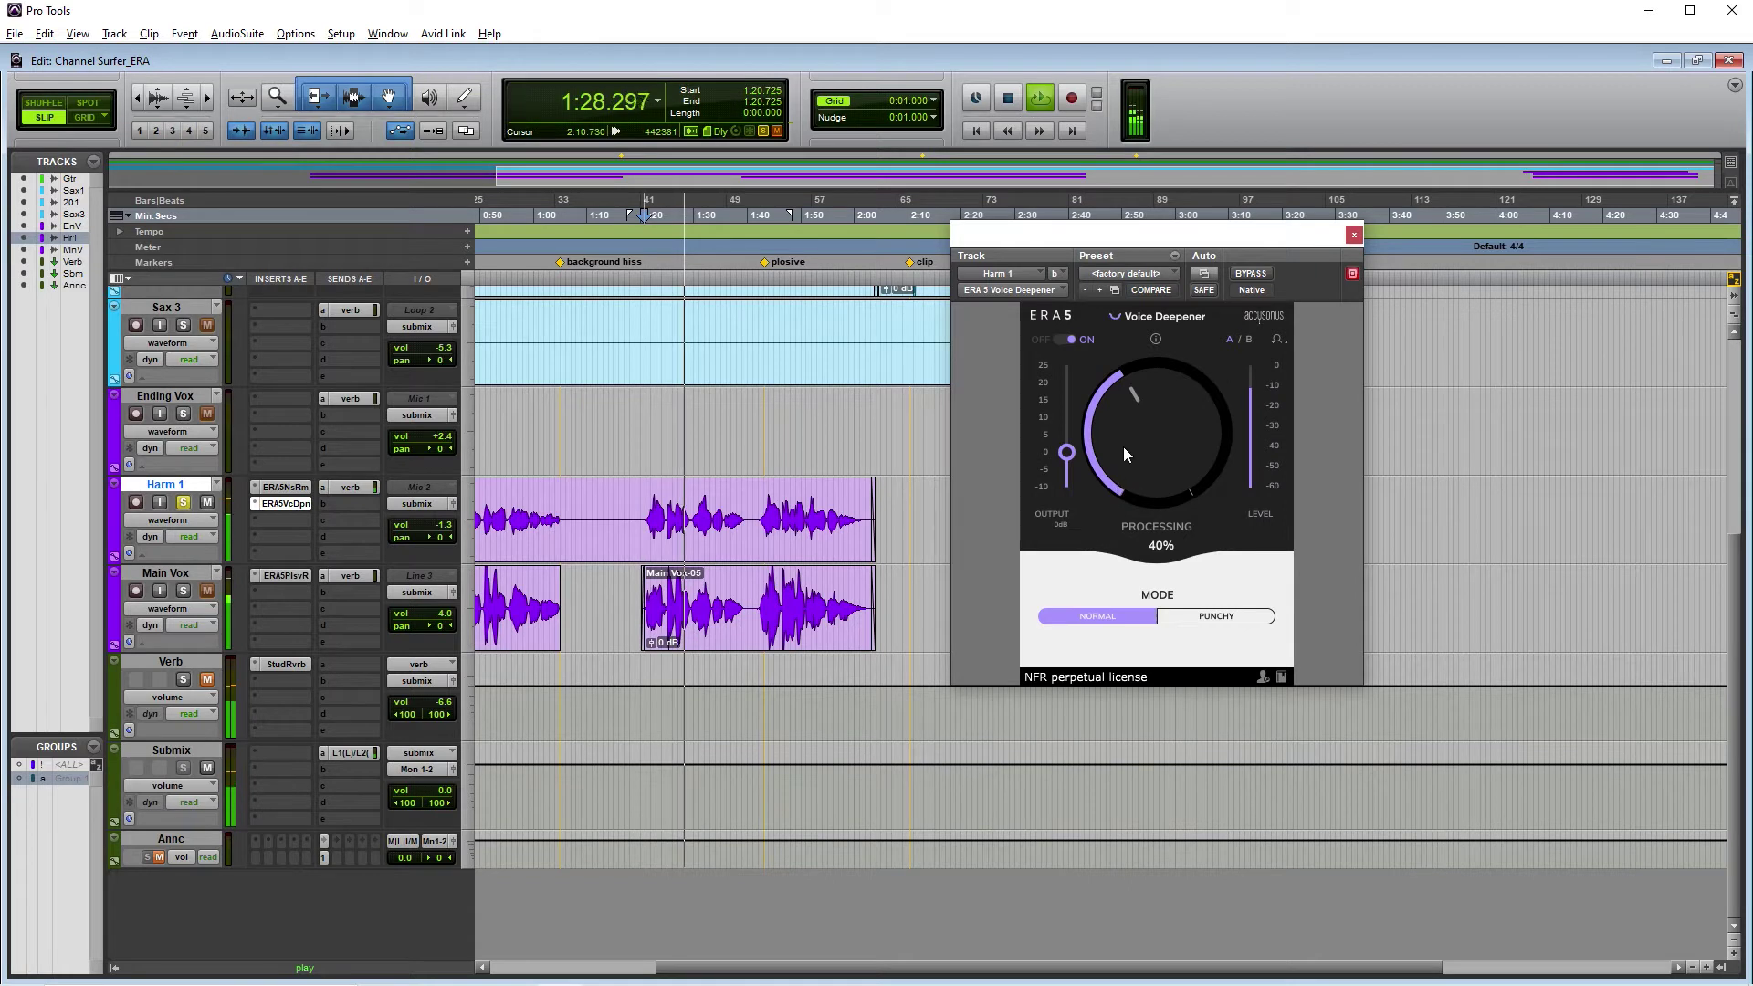
pyautogui.moveTo(1120, 443); pyautogui.dragTo(1120, 383)
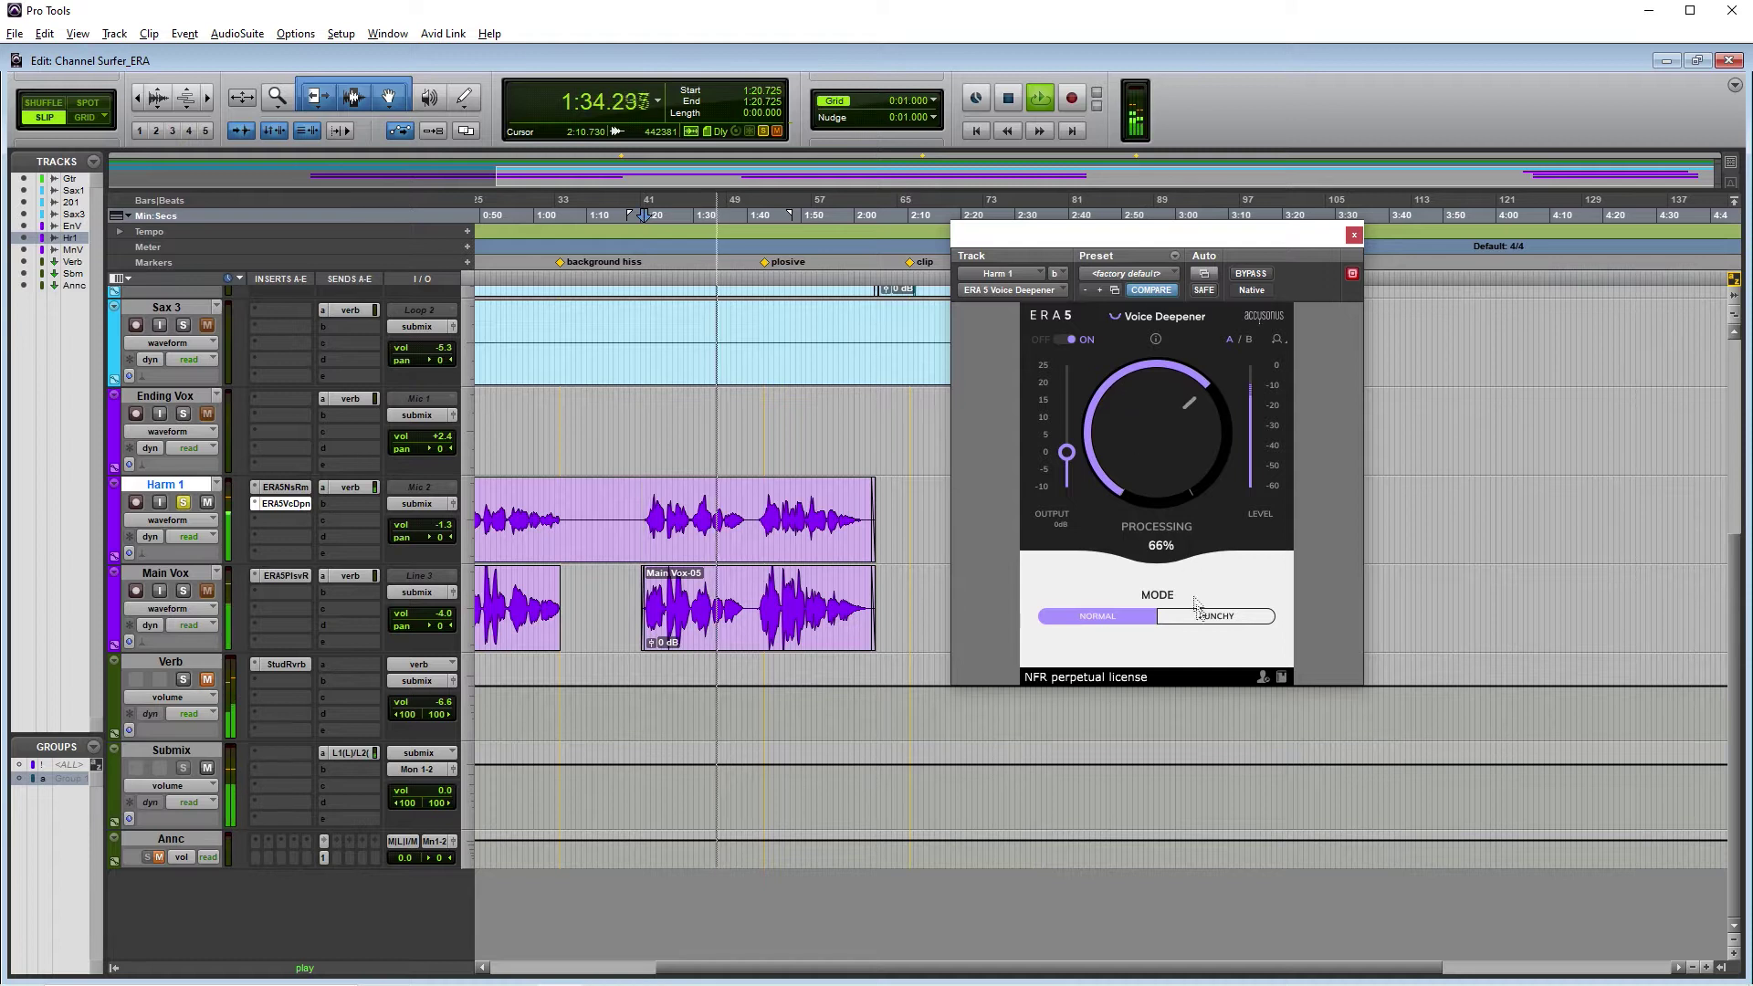
pyautogui.click(1200, 614)
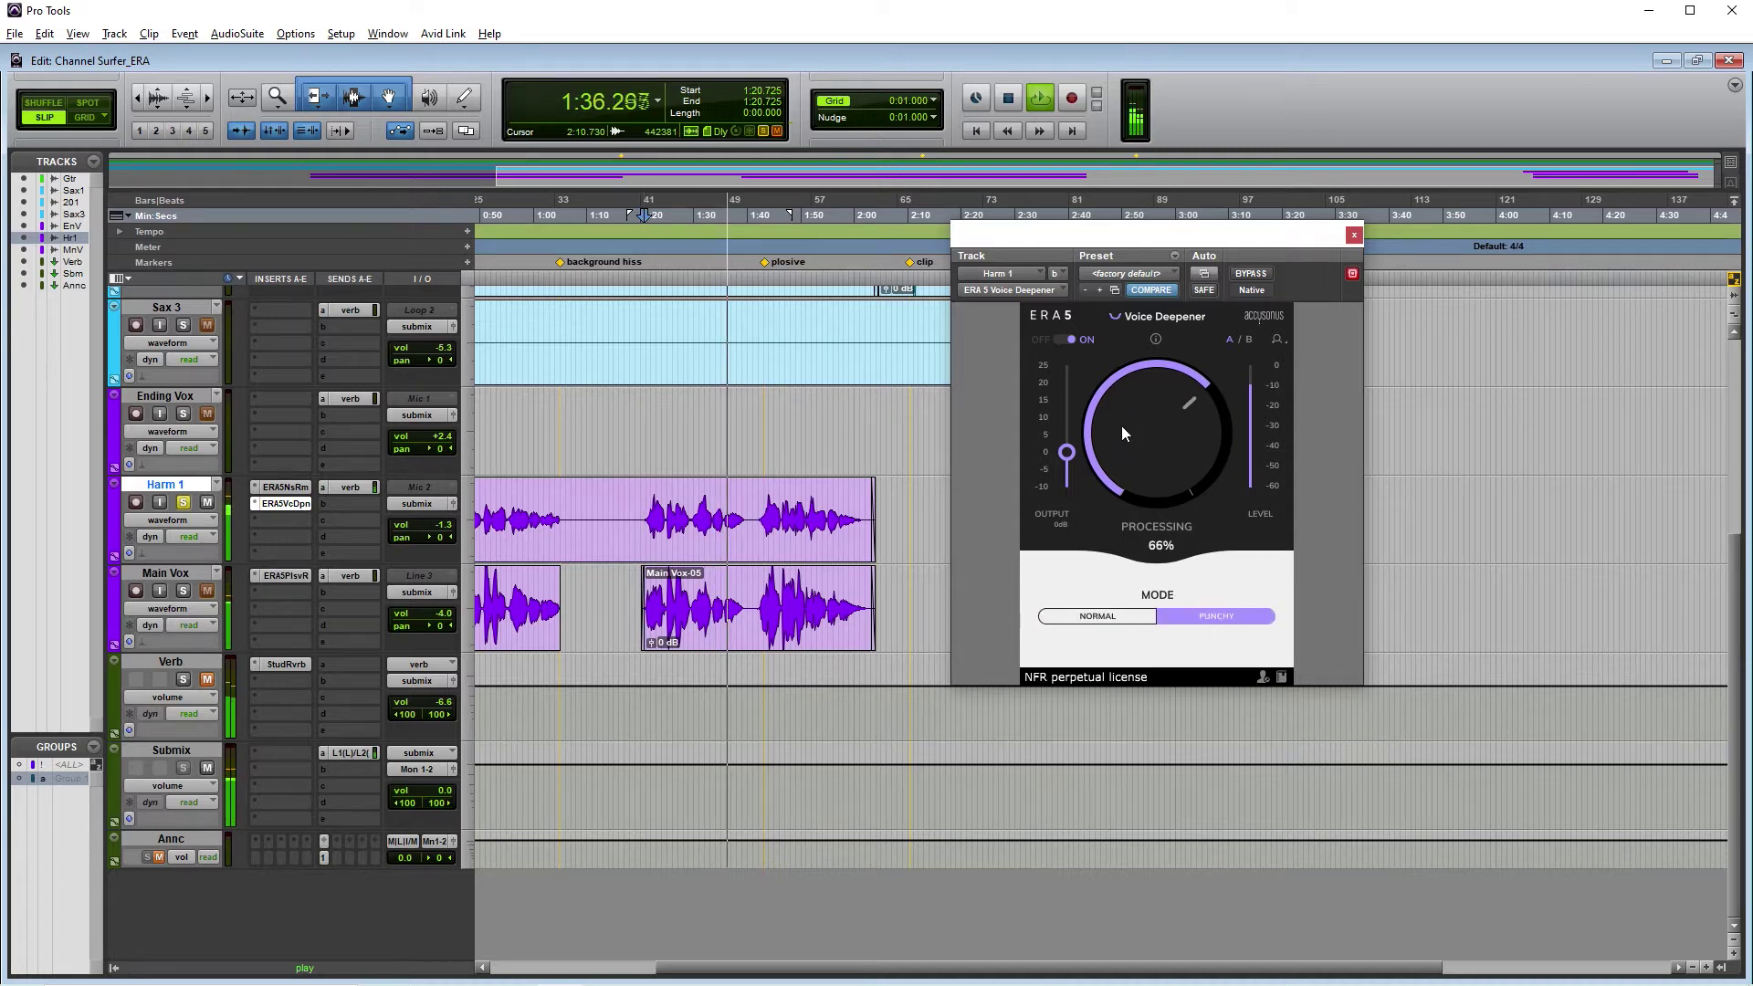
pyautogui.click(1064, 340)
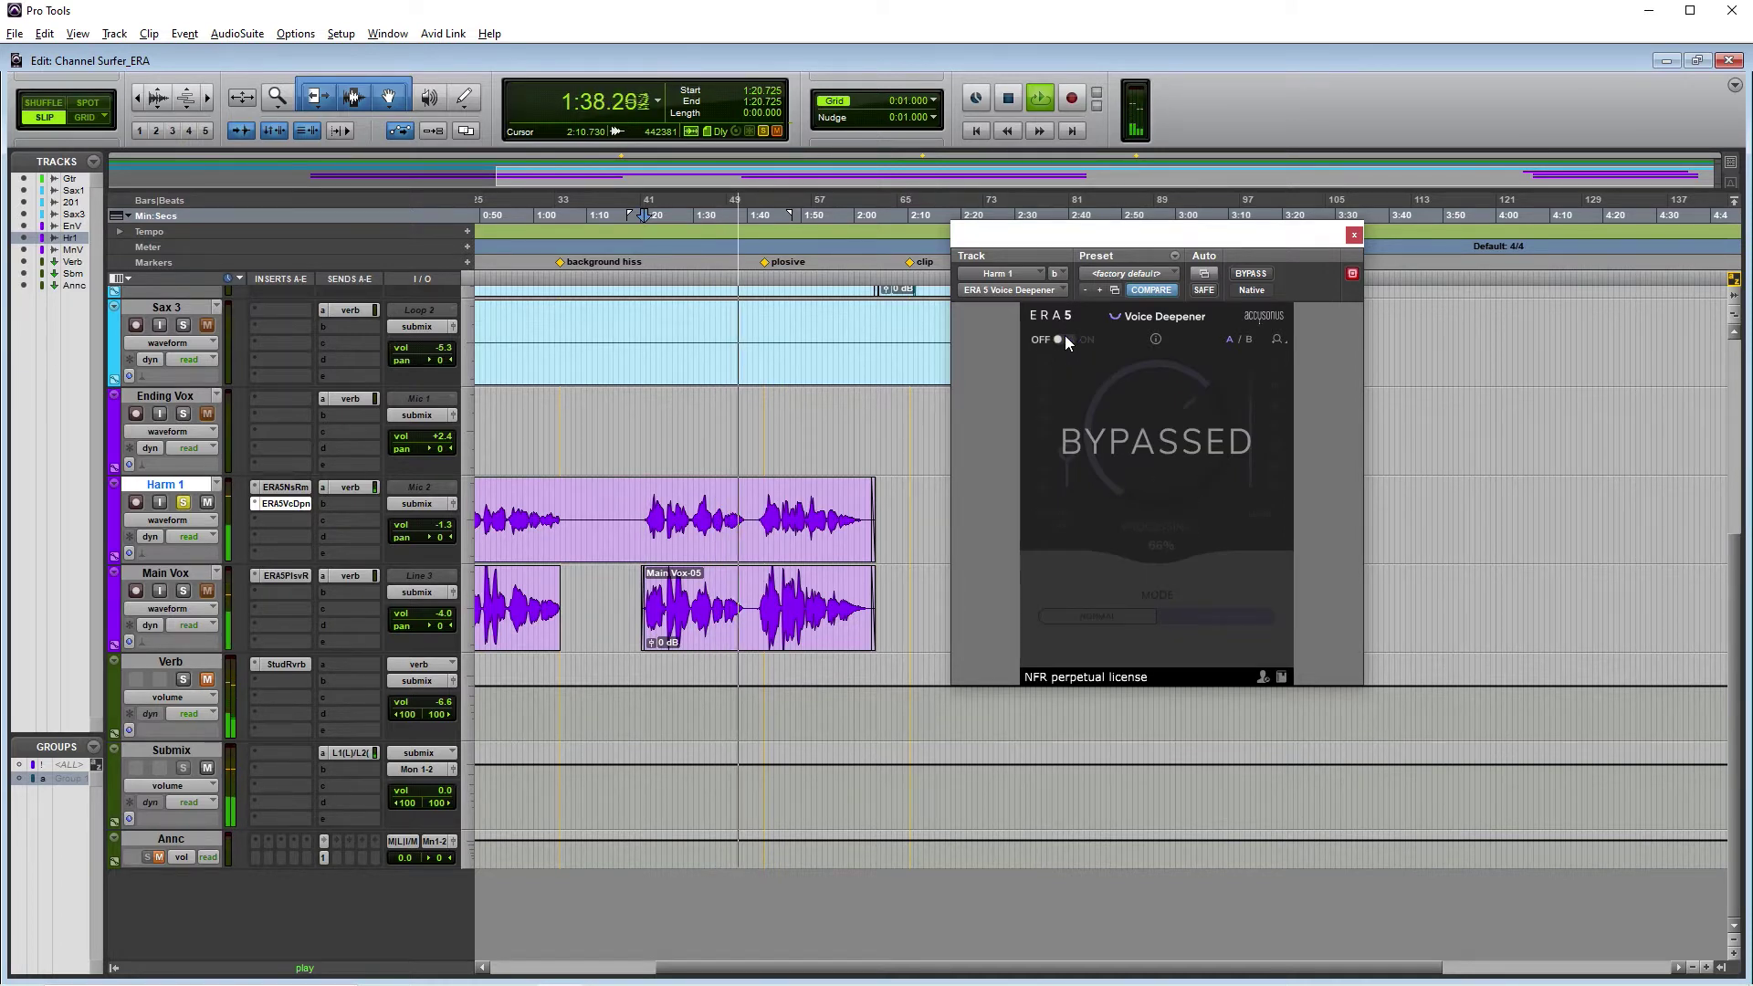
pyautogui.click(1064, 338)
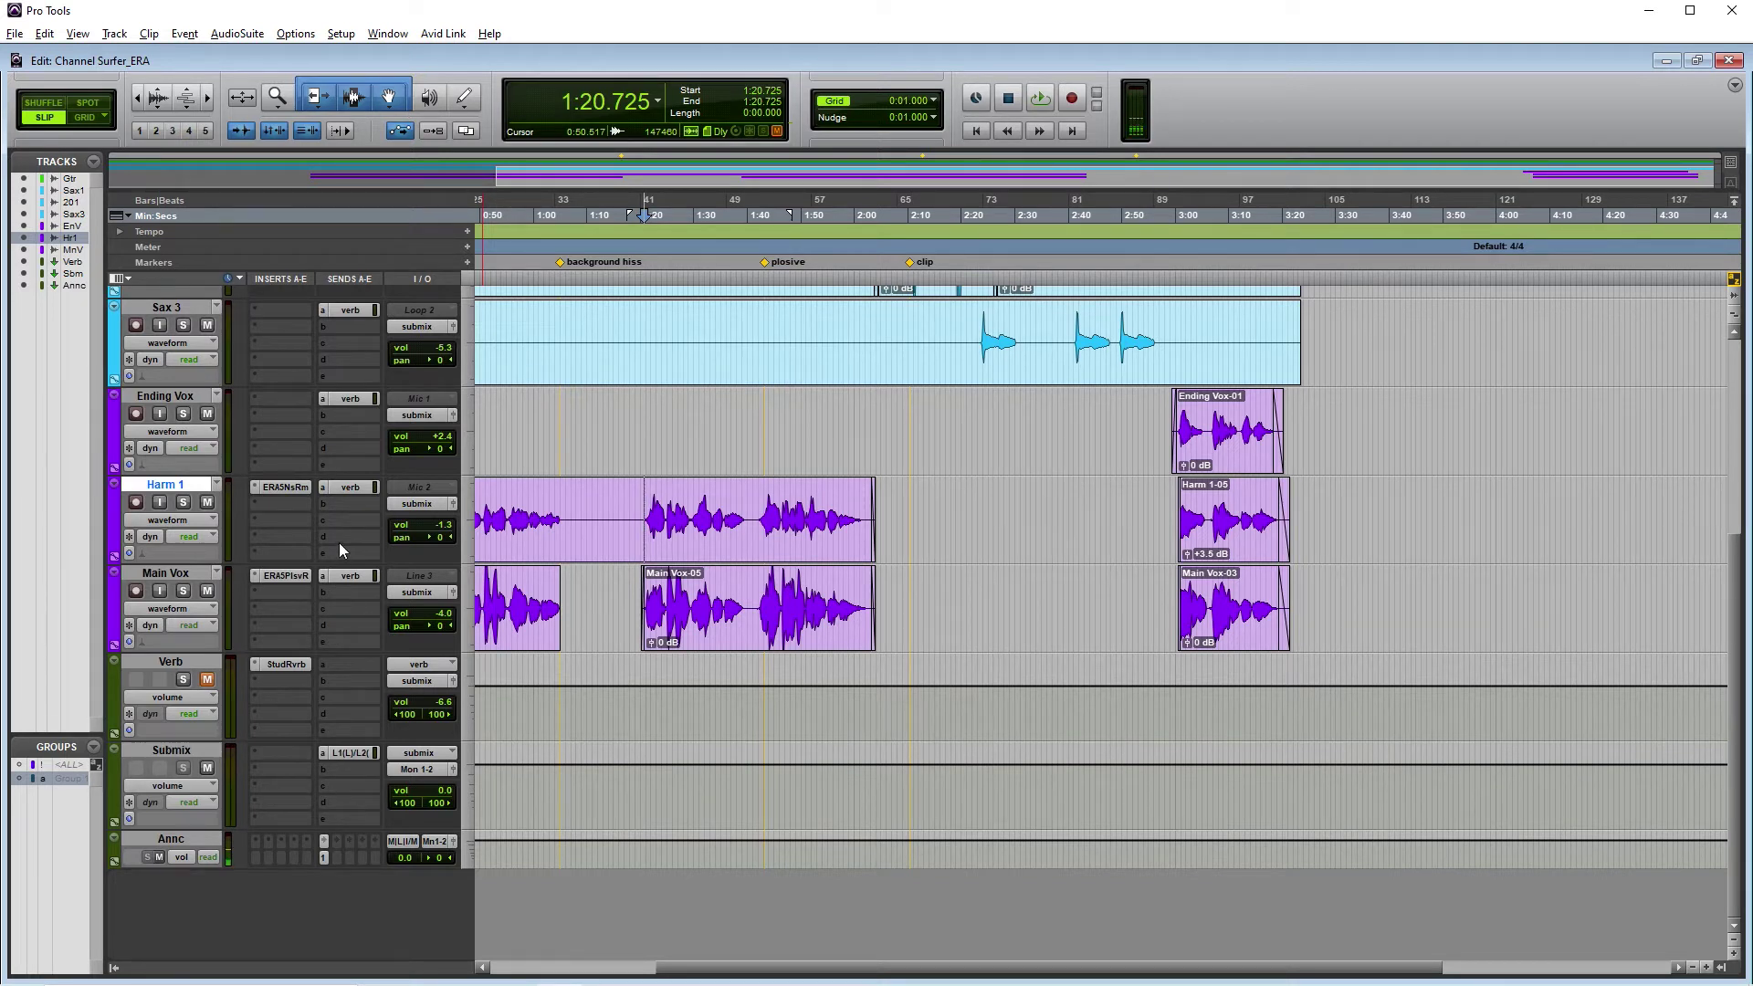
# - Add ERA 5 Voice AutoEQ to the Harm 1 and Main Vox tracks and play the vocals so the plug-in analyzes them
pyautogui.click(276, 506)
pyautogui.moveTo(296, 557)
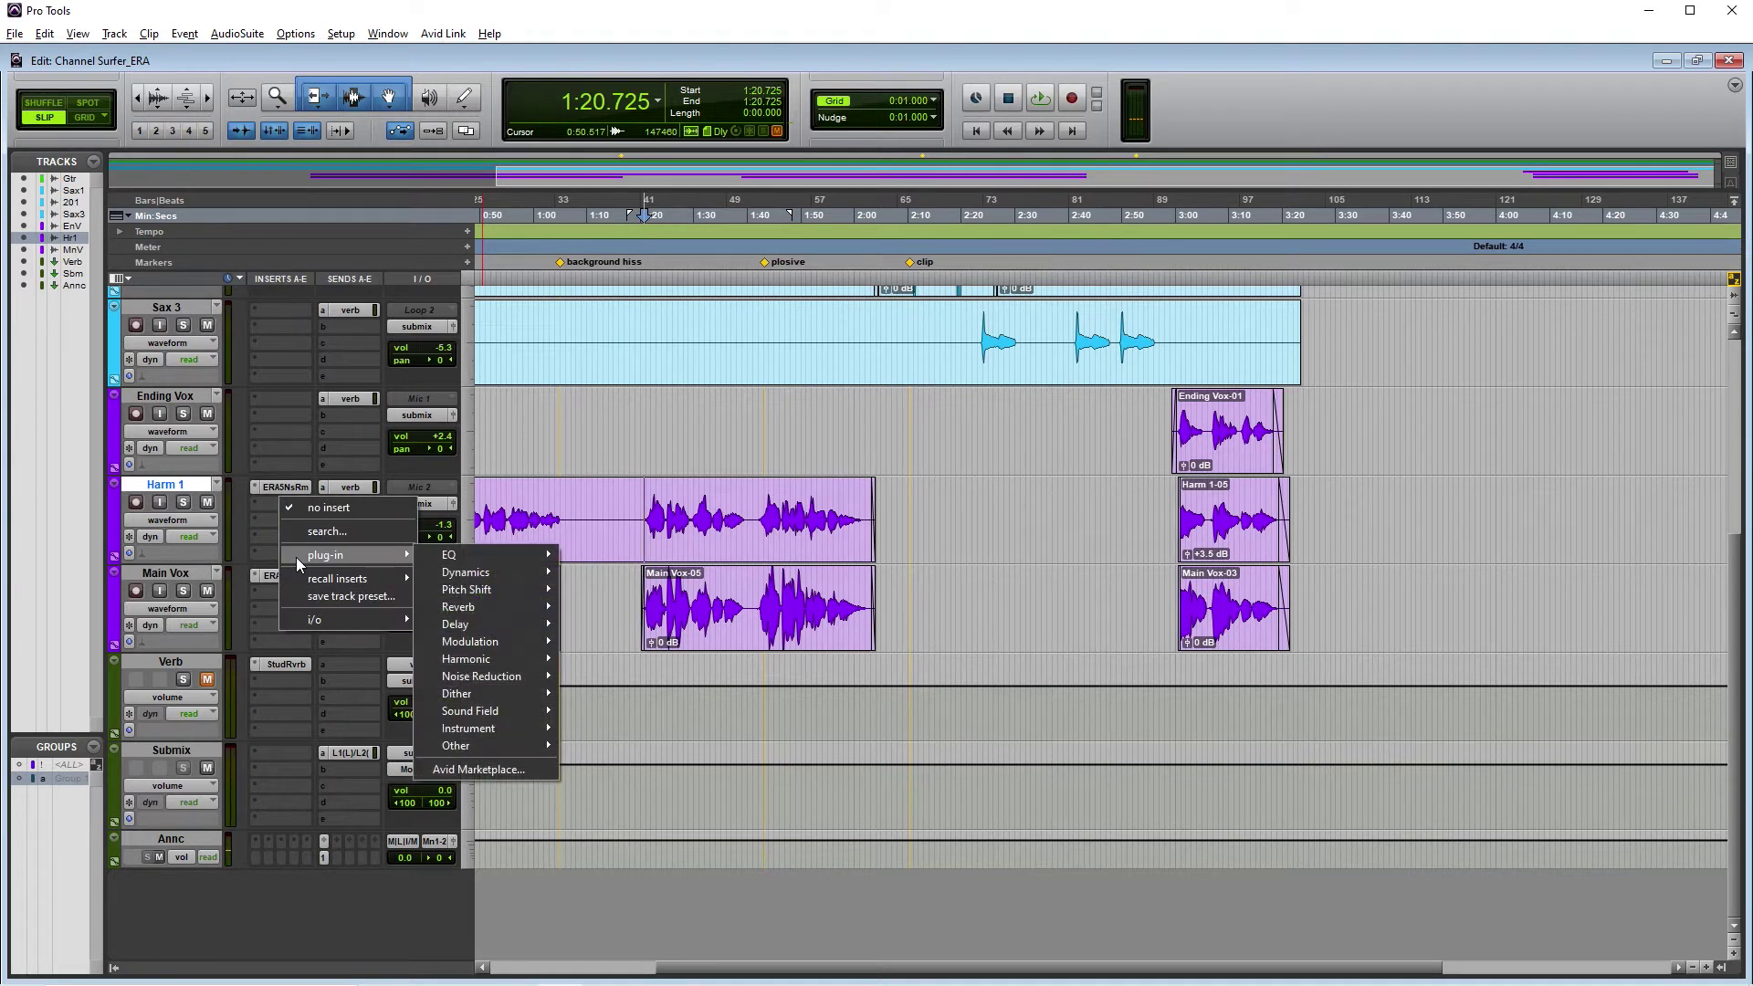
pyautogui.moveTo(481, 677)
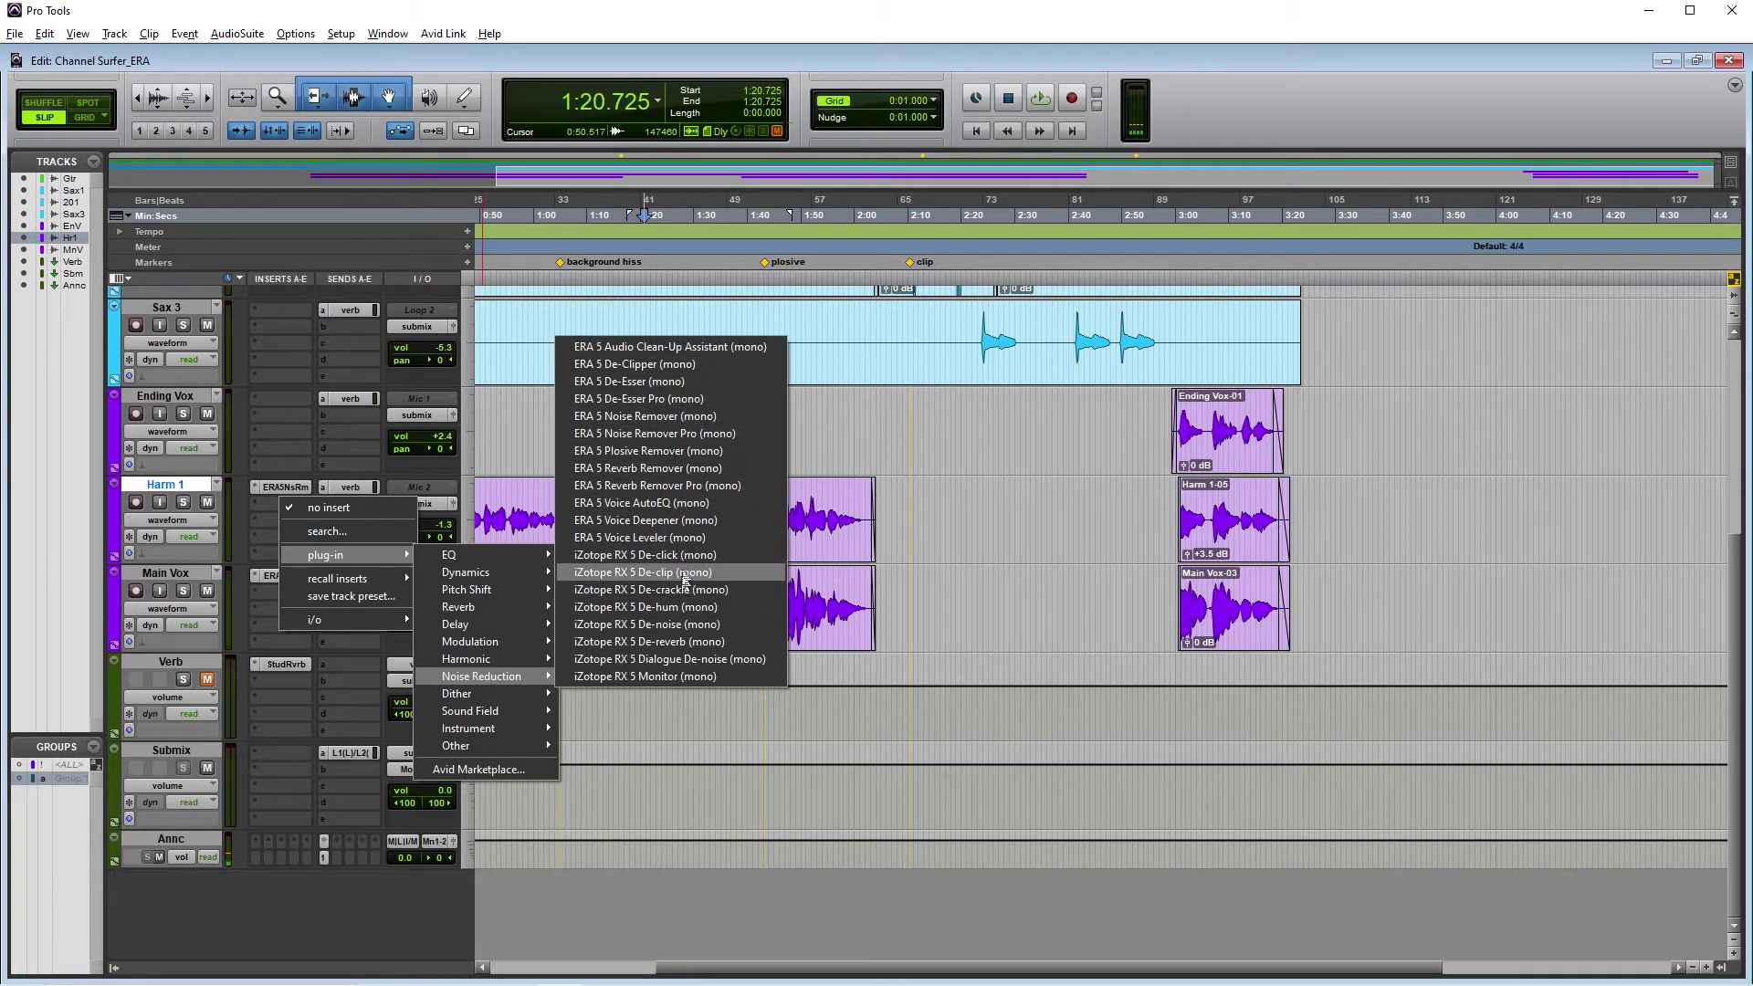
pyautogui.click(645, 503)
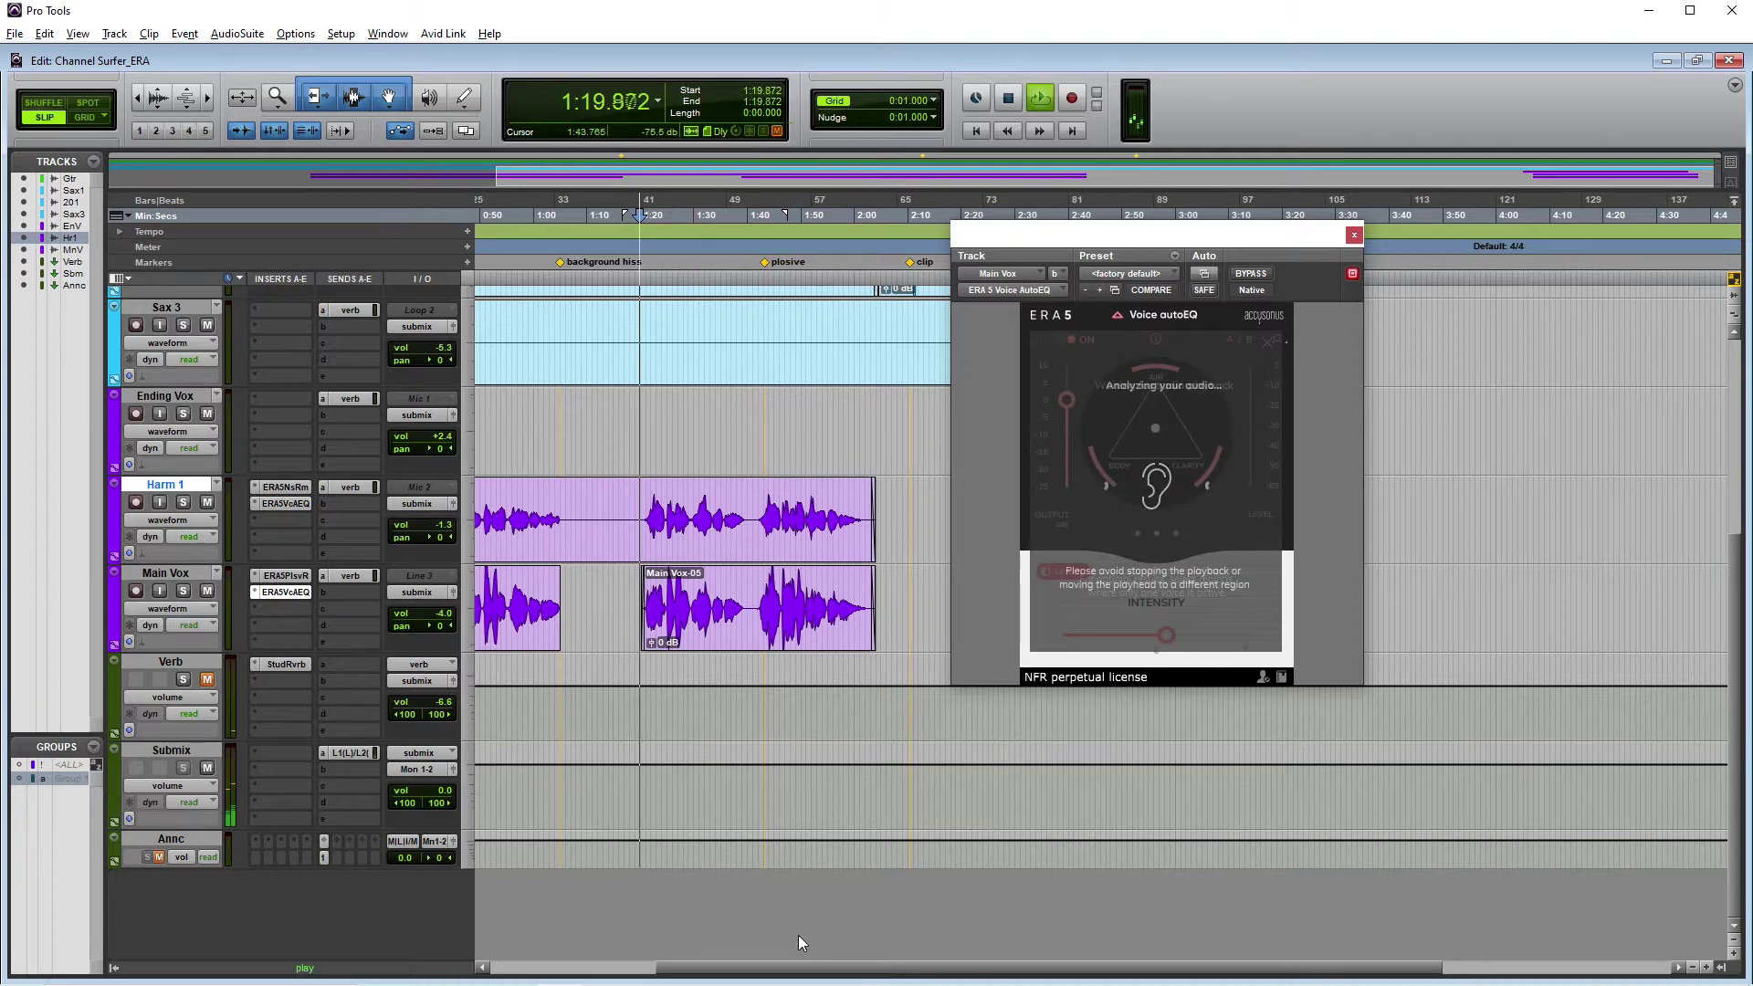
pyautogui.press('space')
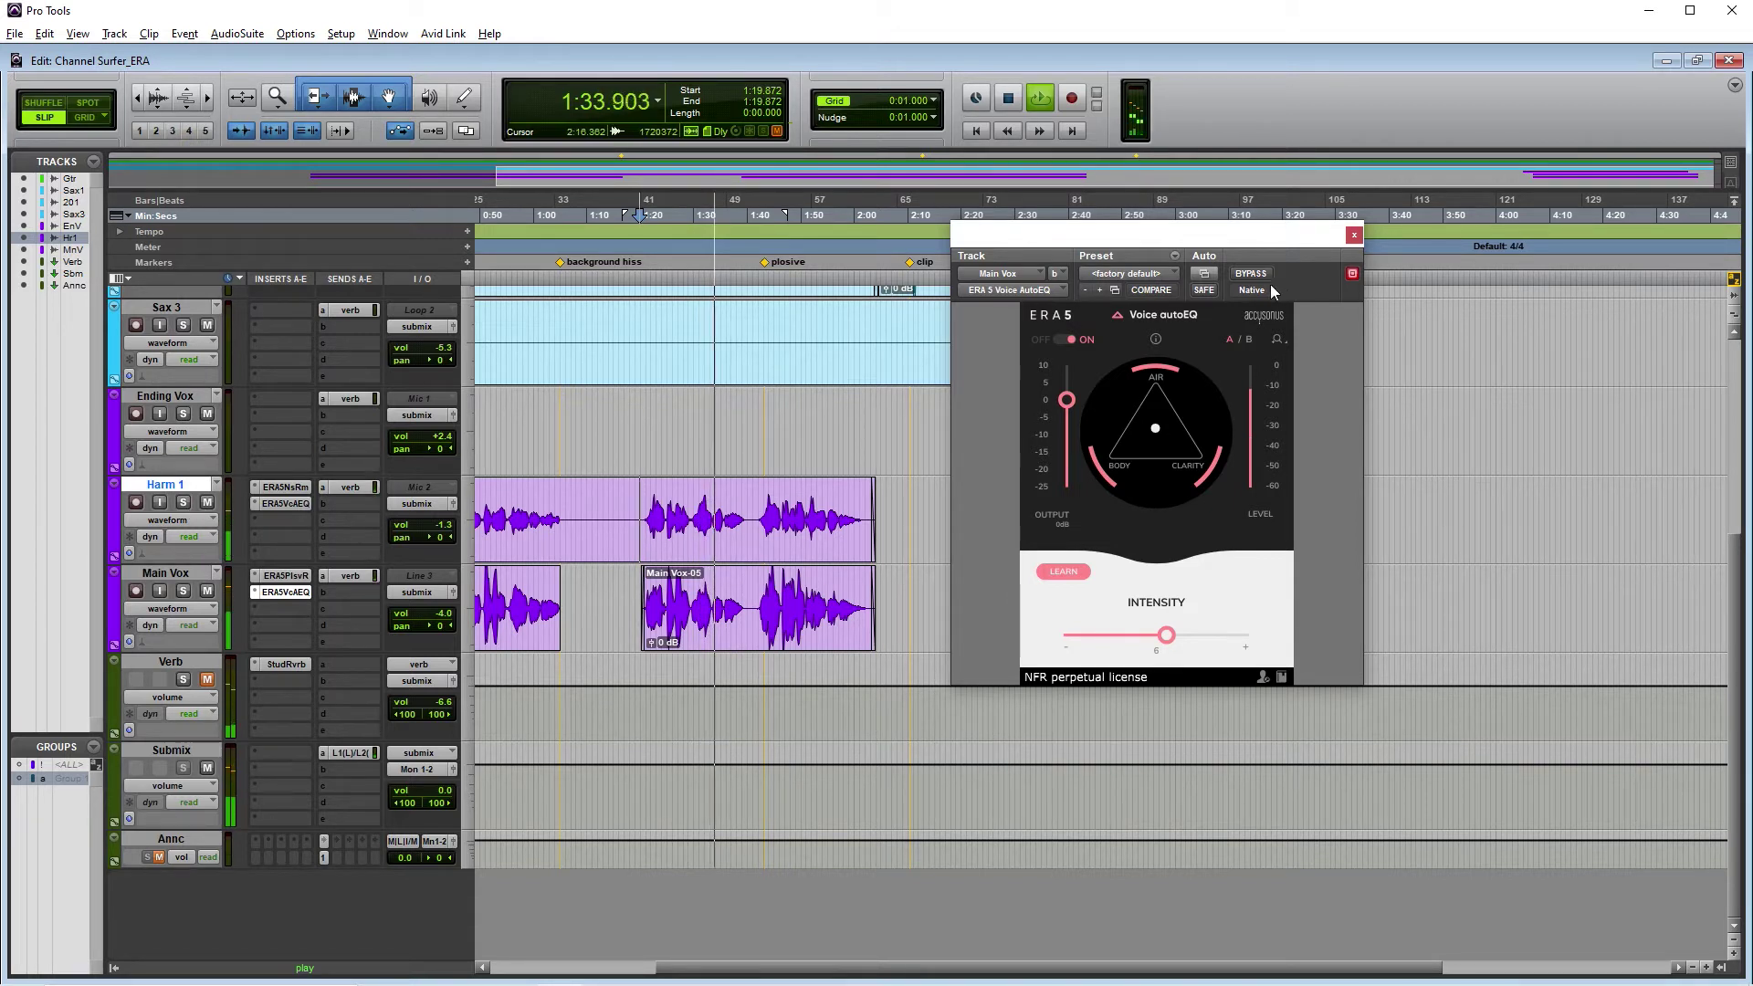
# - Arrange the Main Vox and Harm 1 Voice AutoEQ windows side by side, clear of each other
pyautogui.moveTo(1209, 238); pyautogui.dragTo(1565, 248)
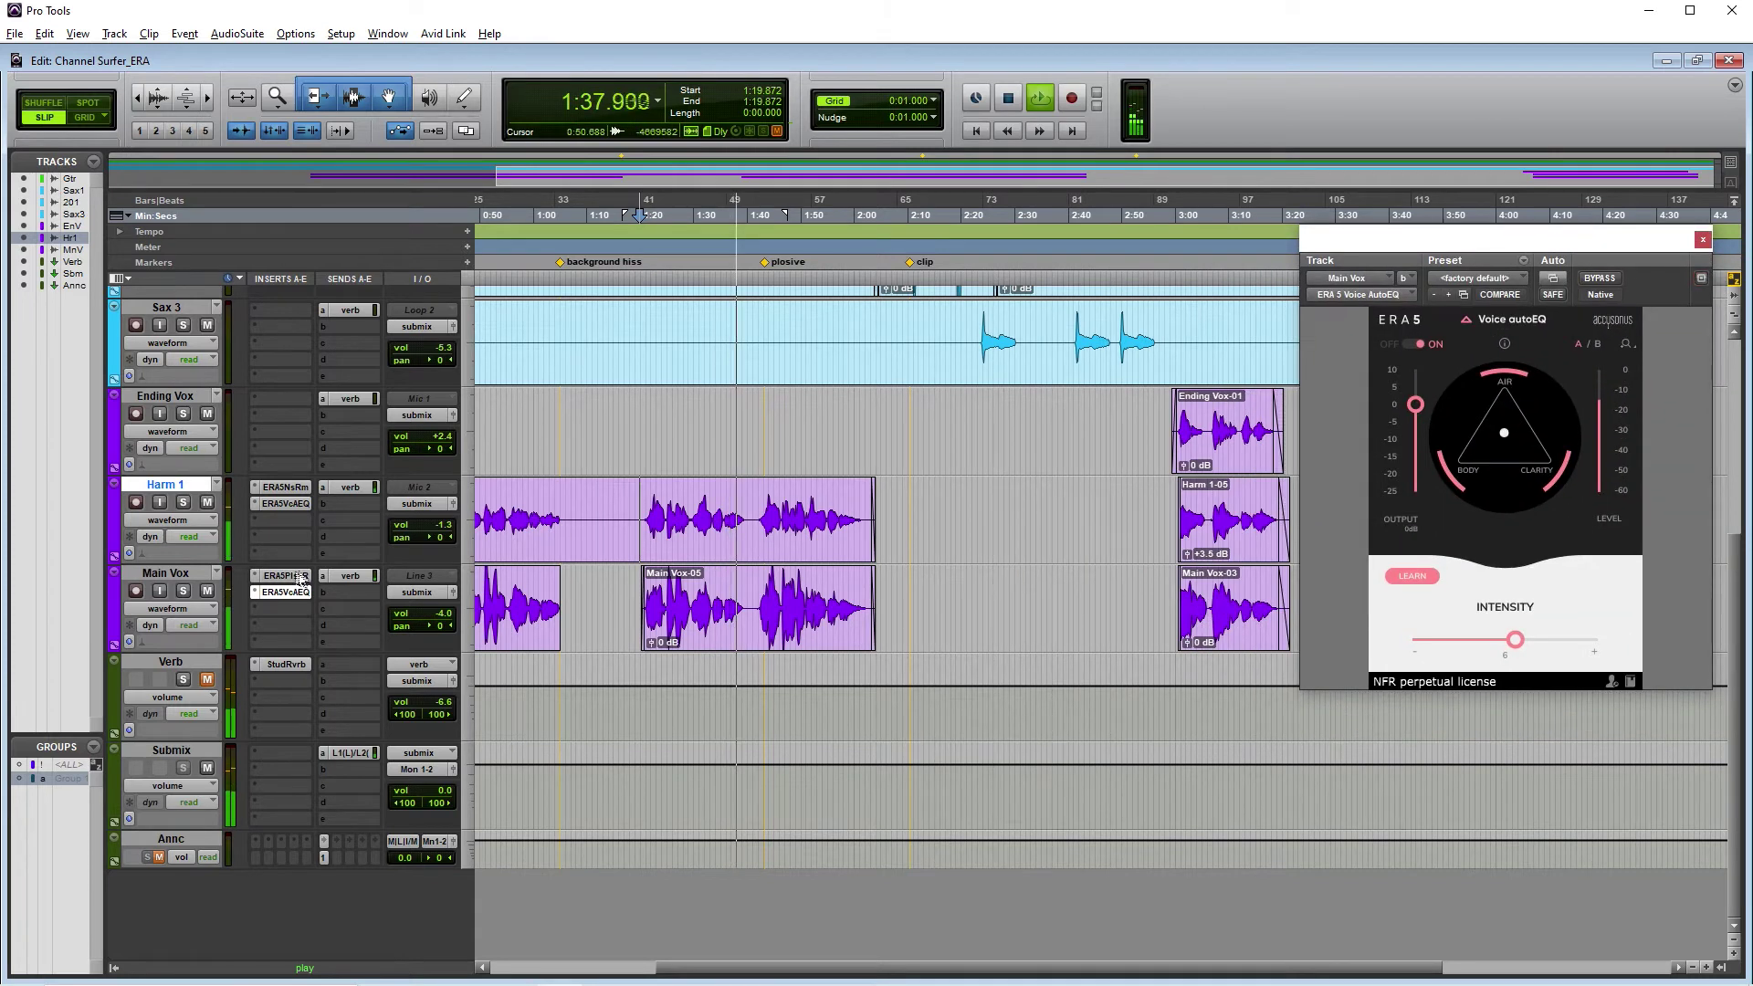
pyautogui.click(285, 503)
pyautogui.moveTo(1432, 239); pyautogui.dragTo(1010, 241)
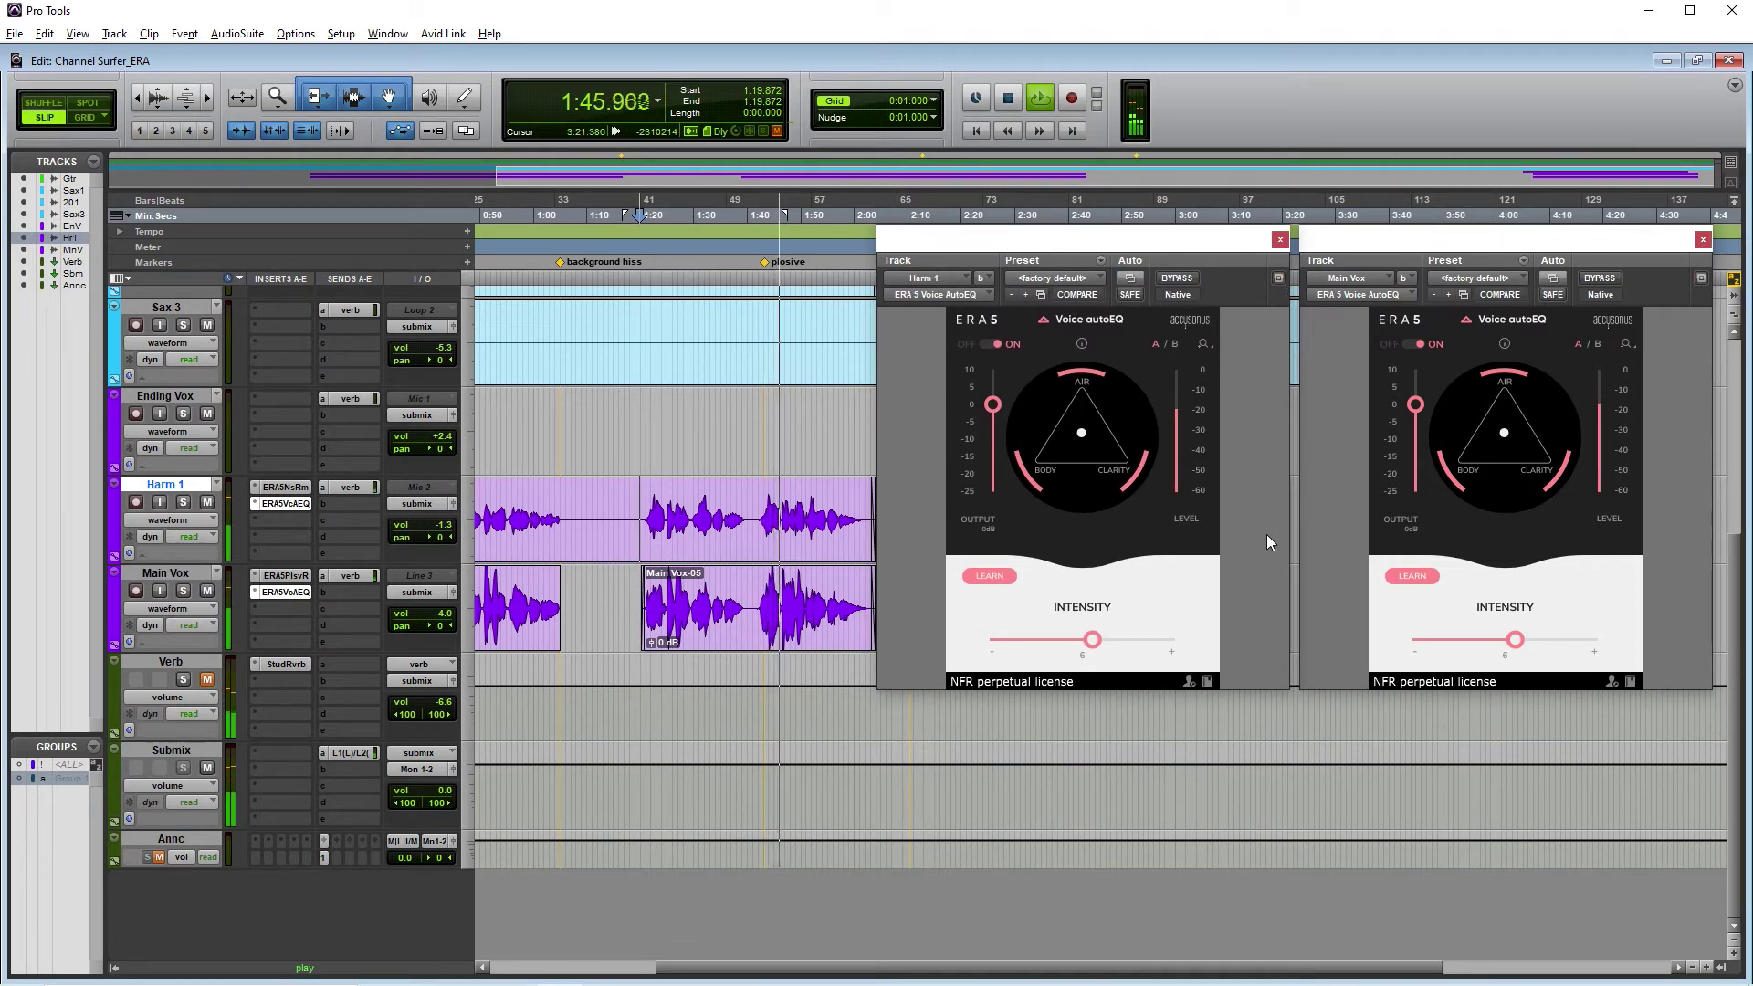
# - Bypass Voice AutoEQ on both Harm 1 and Main Vox during playback, and re-enable both to compare the sound
pyautogui.click(993, 343)
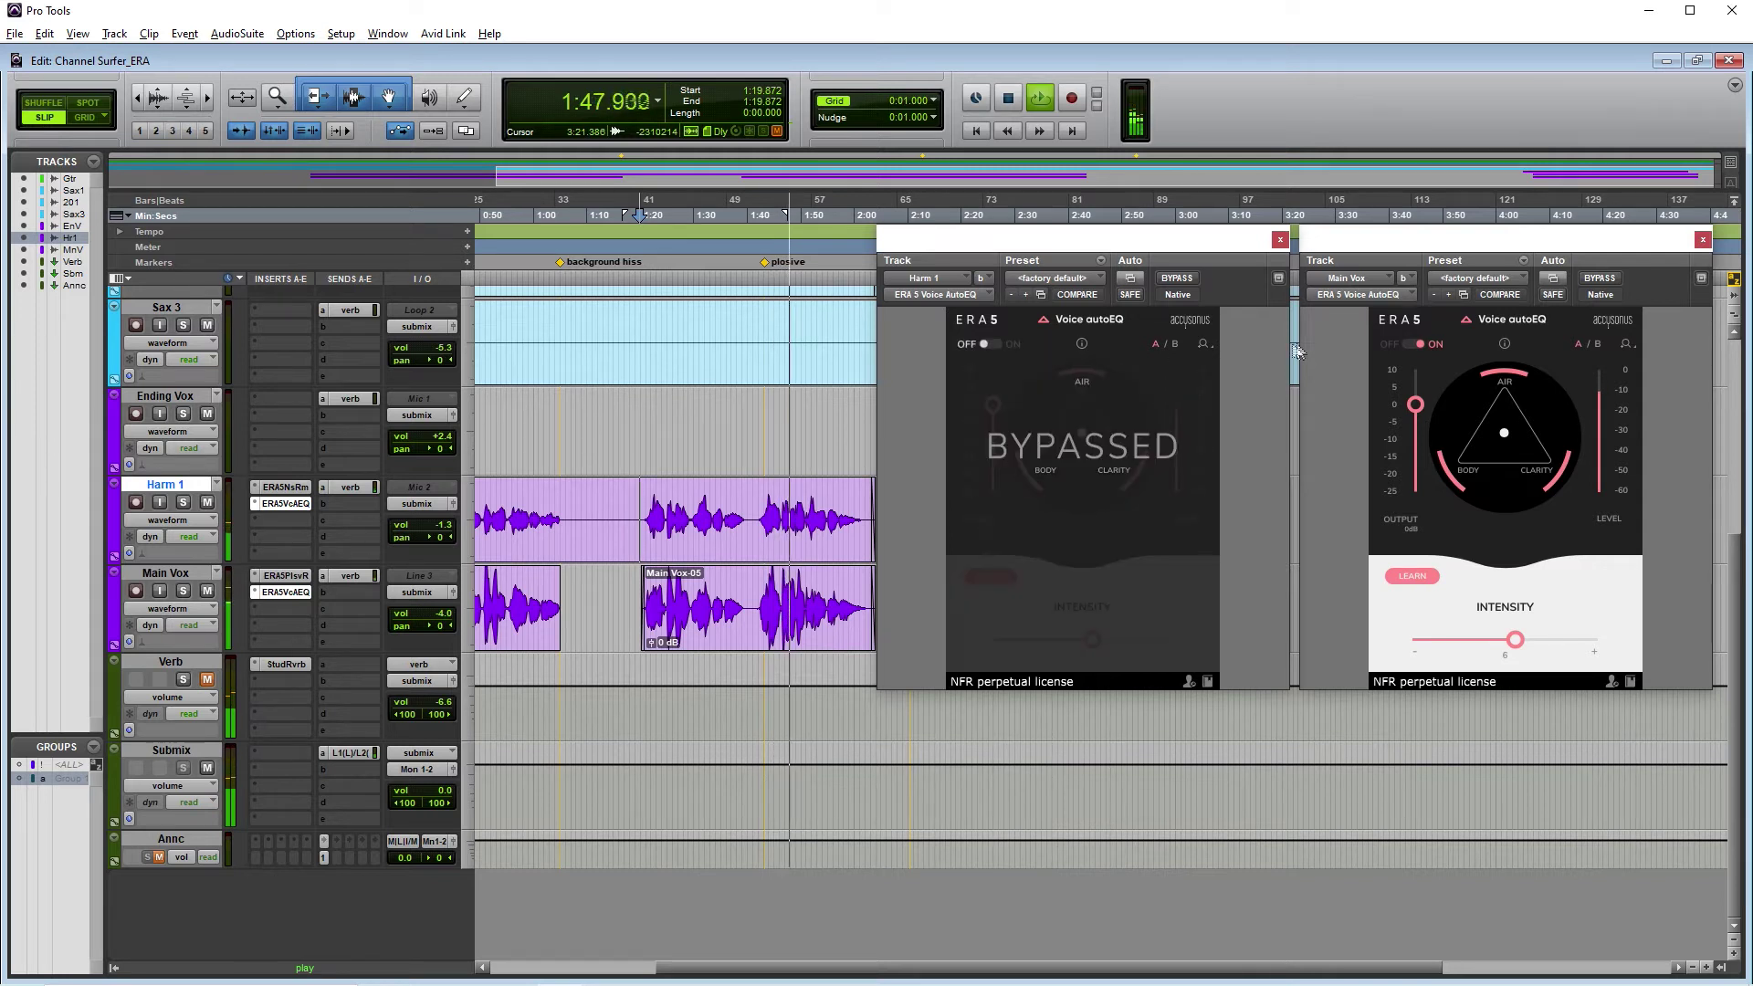
pyautogui.click(1407, 343)
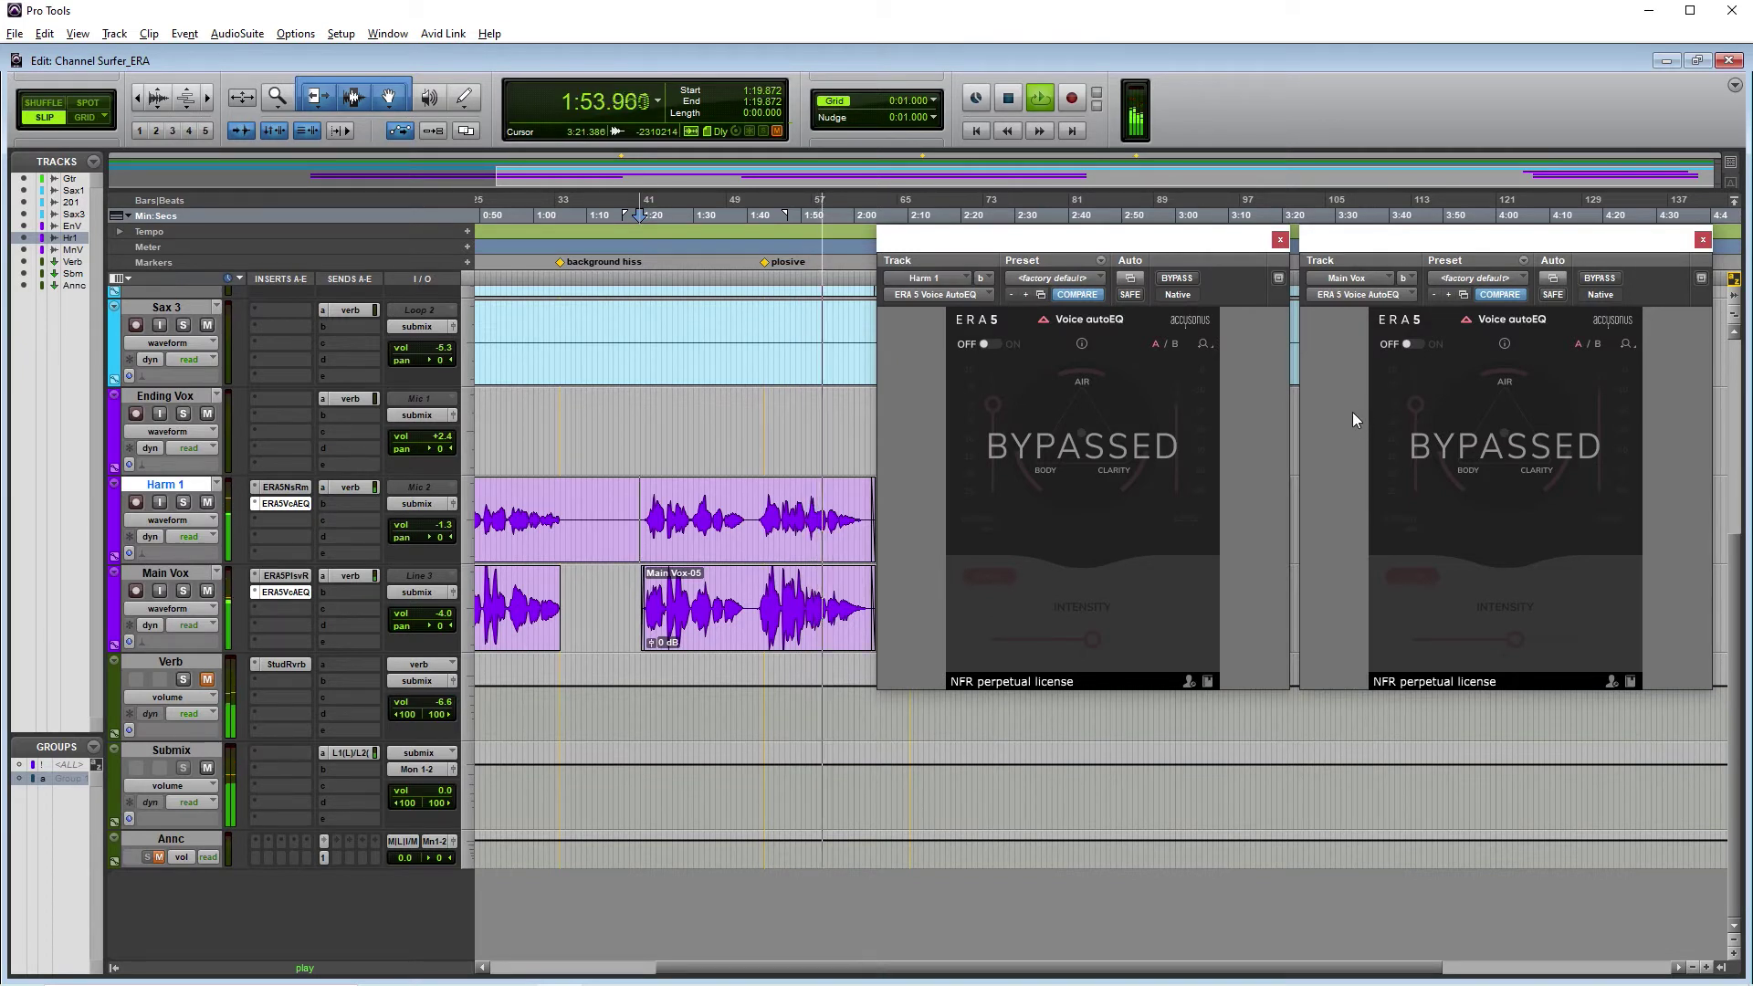
pyautogui.click(1408, 344)
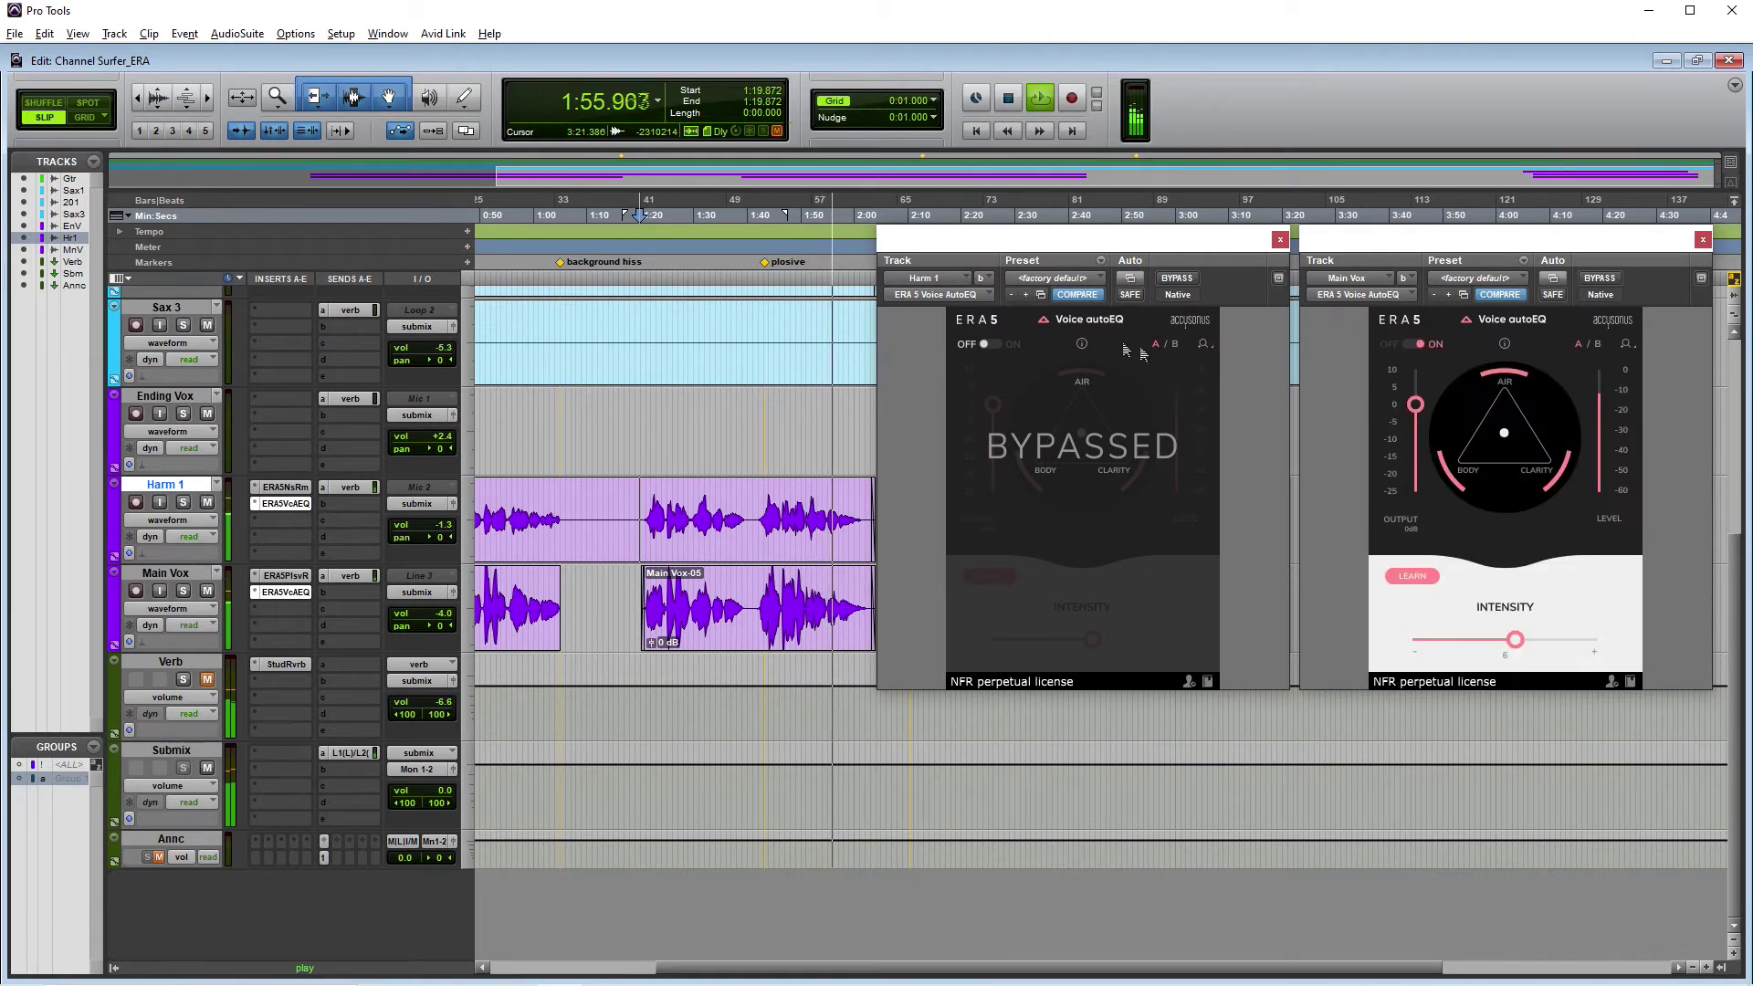
pyautogui.click(984, 343)
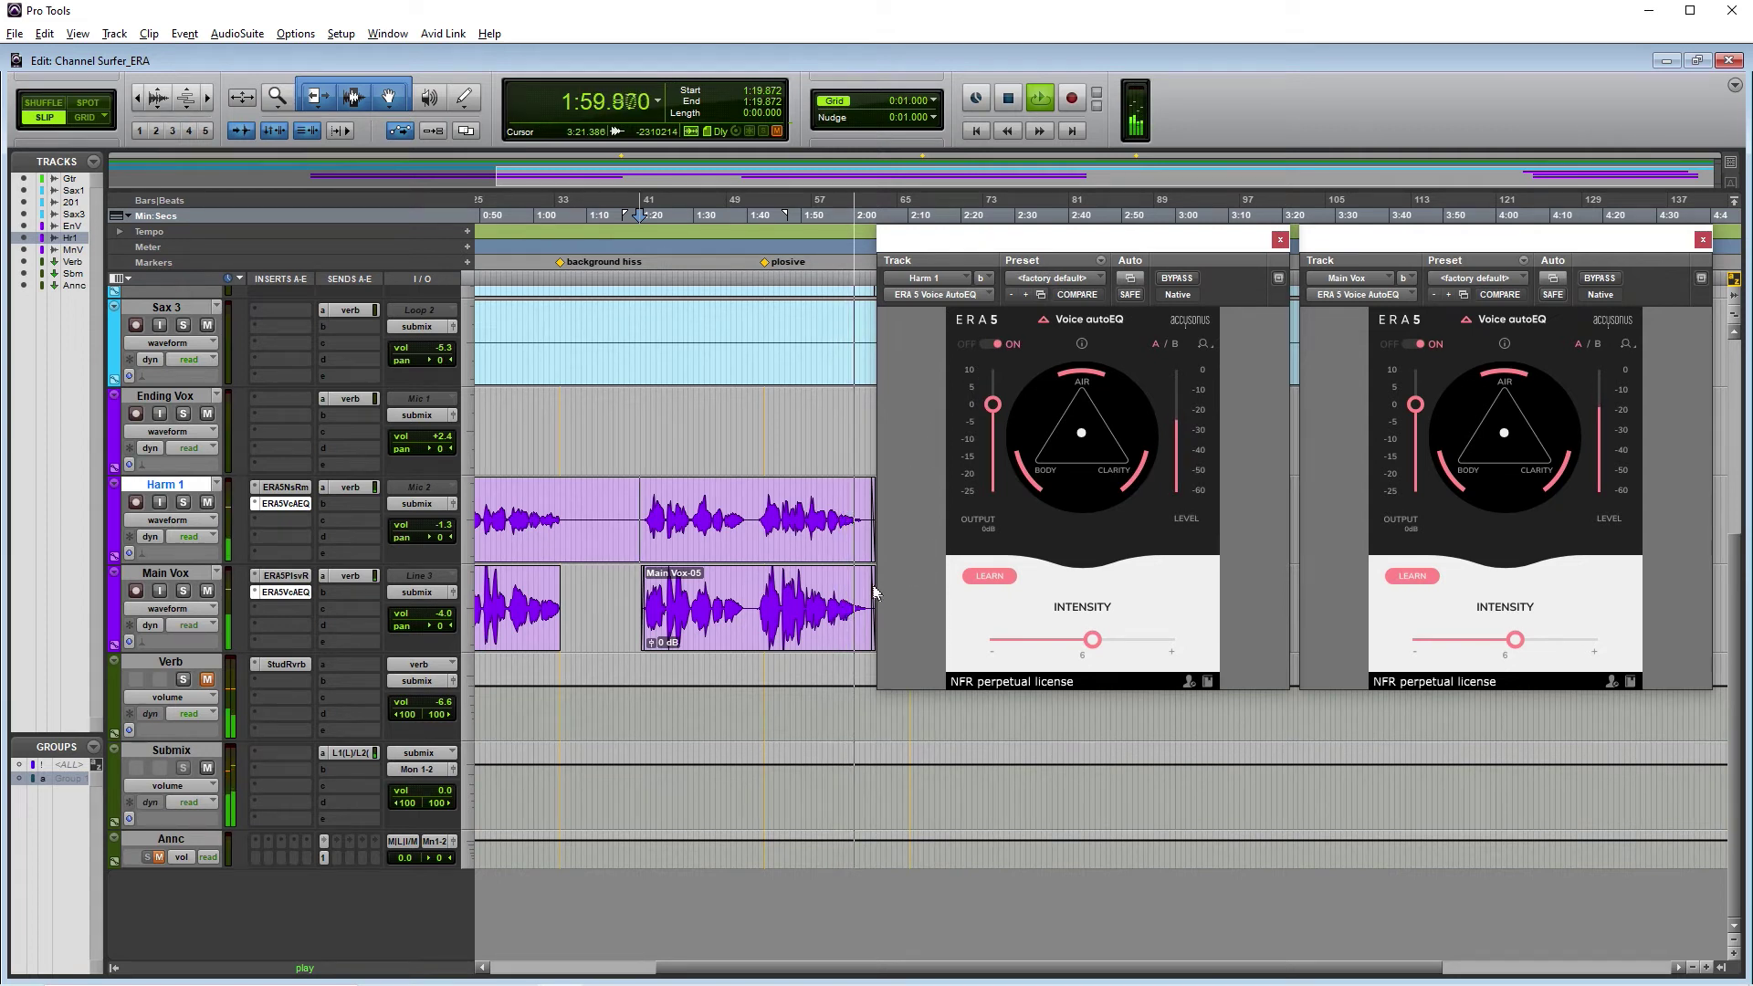
# - Stop playback, place the playback start just before the Main Vox-05 clip, and nudge Harm 1's Voice AutoEQ balance point slightly towards Clarity
pyautogui.press('space')
pyautogui.click(639, 610)
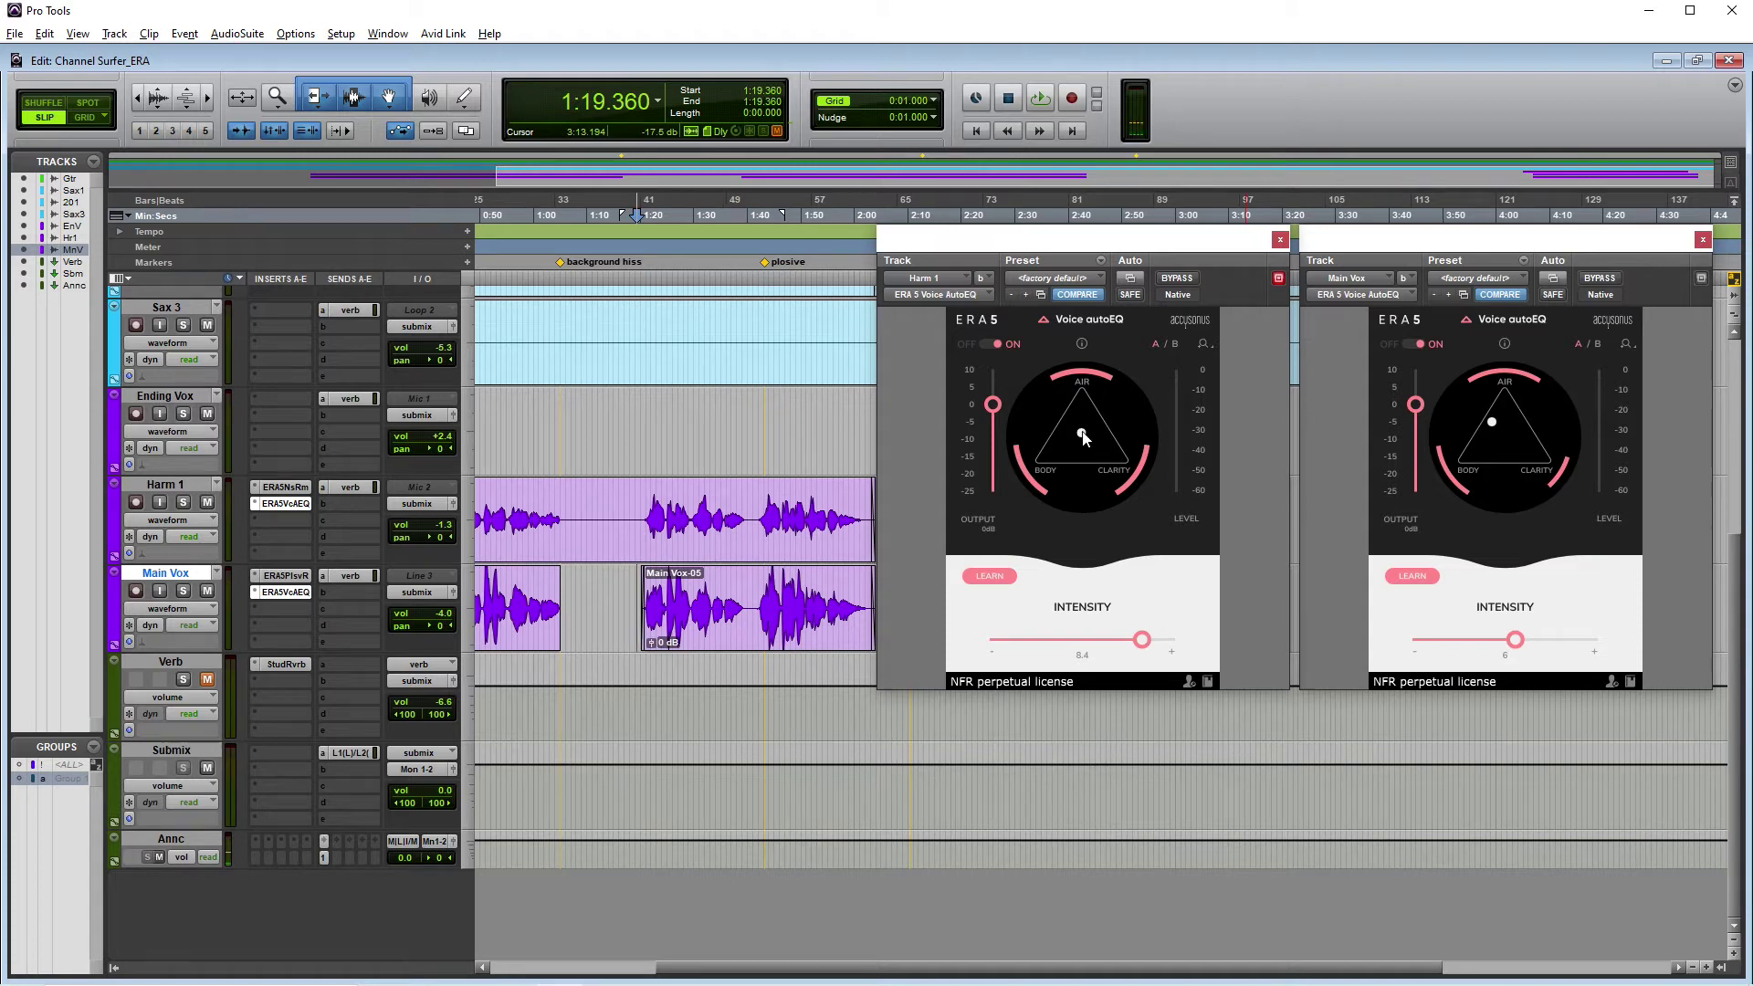
pyautogui.moveTo(1077, 435)
pyautogui.mouseDown()
pyautogui.moveTo(1063, 461)
pyautogui.moveTo(1076, 431)
pyautogui.moveTo(1114, 451)
pyautogui.moveTo(1082, 443)
pyautogui.mouseUp()
# - Solo and play Main Vox while shifting its Voice AutoEQ balance towards Air and raising the intensity
pyautogui.click(181, 591)
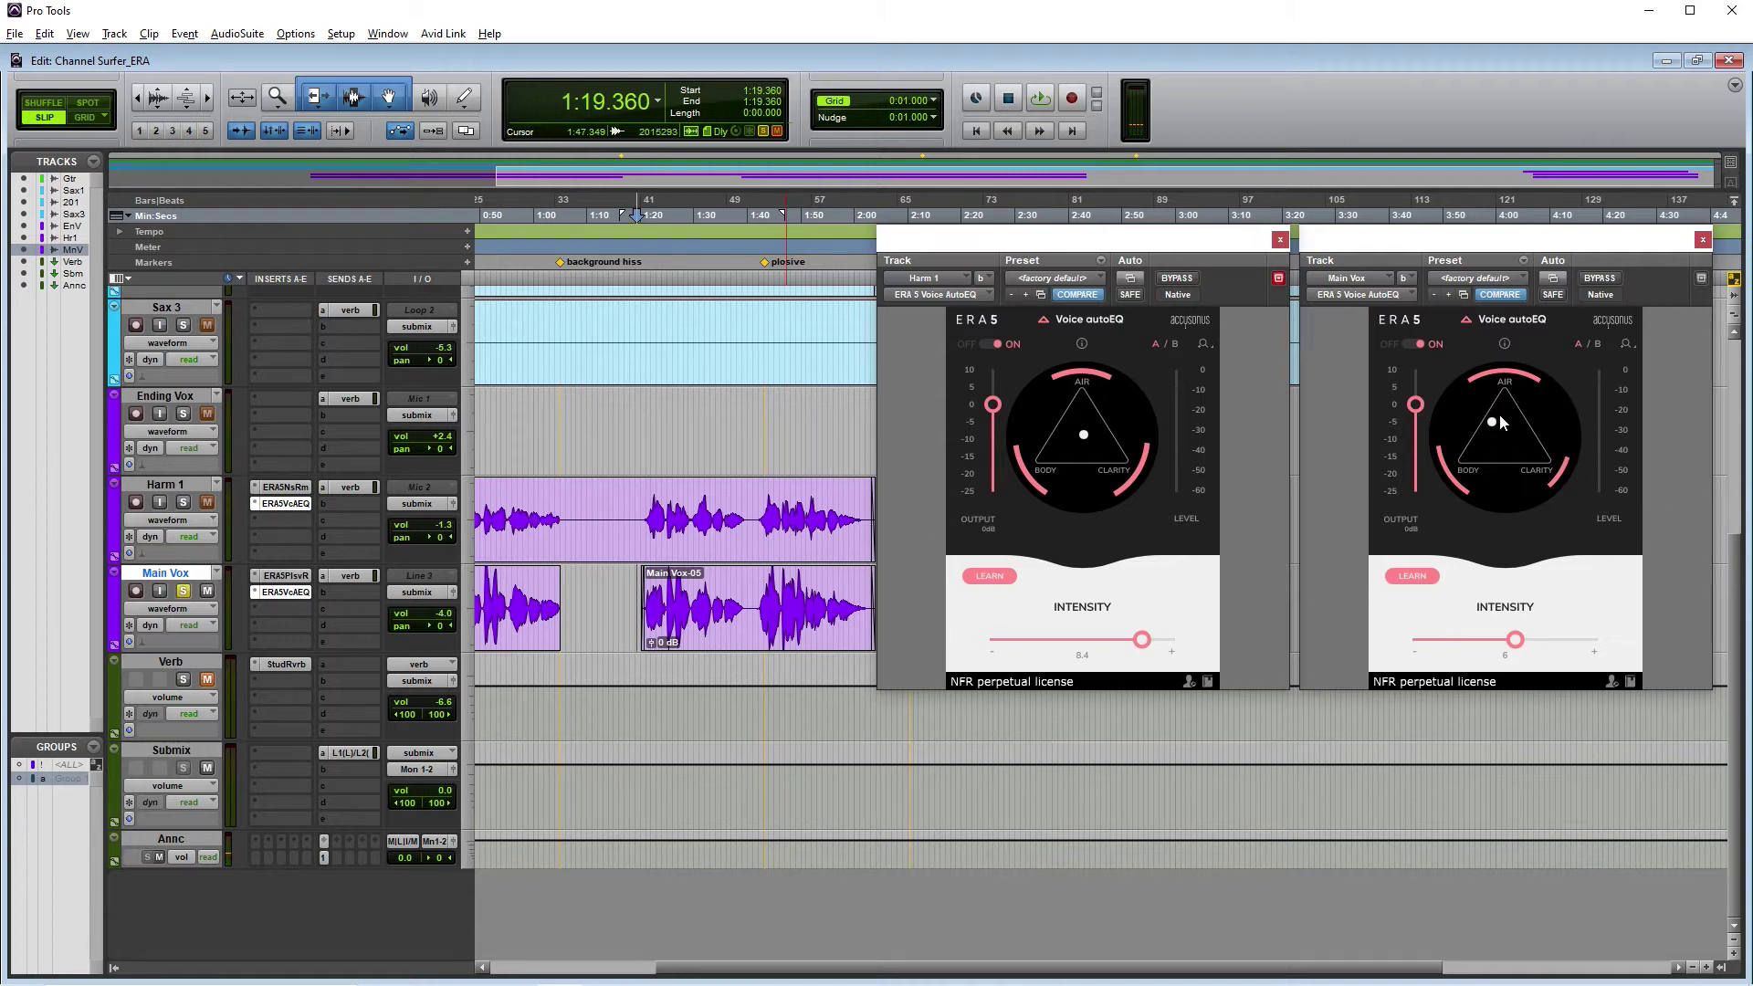
pyautogui.press('space')
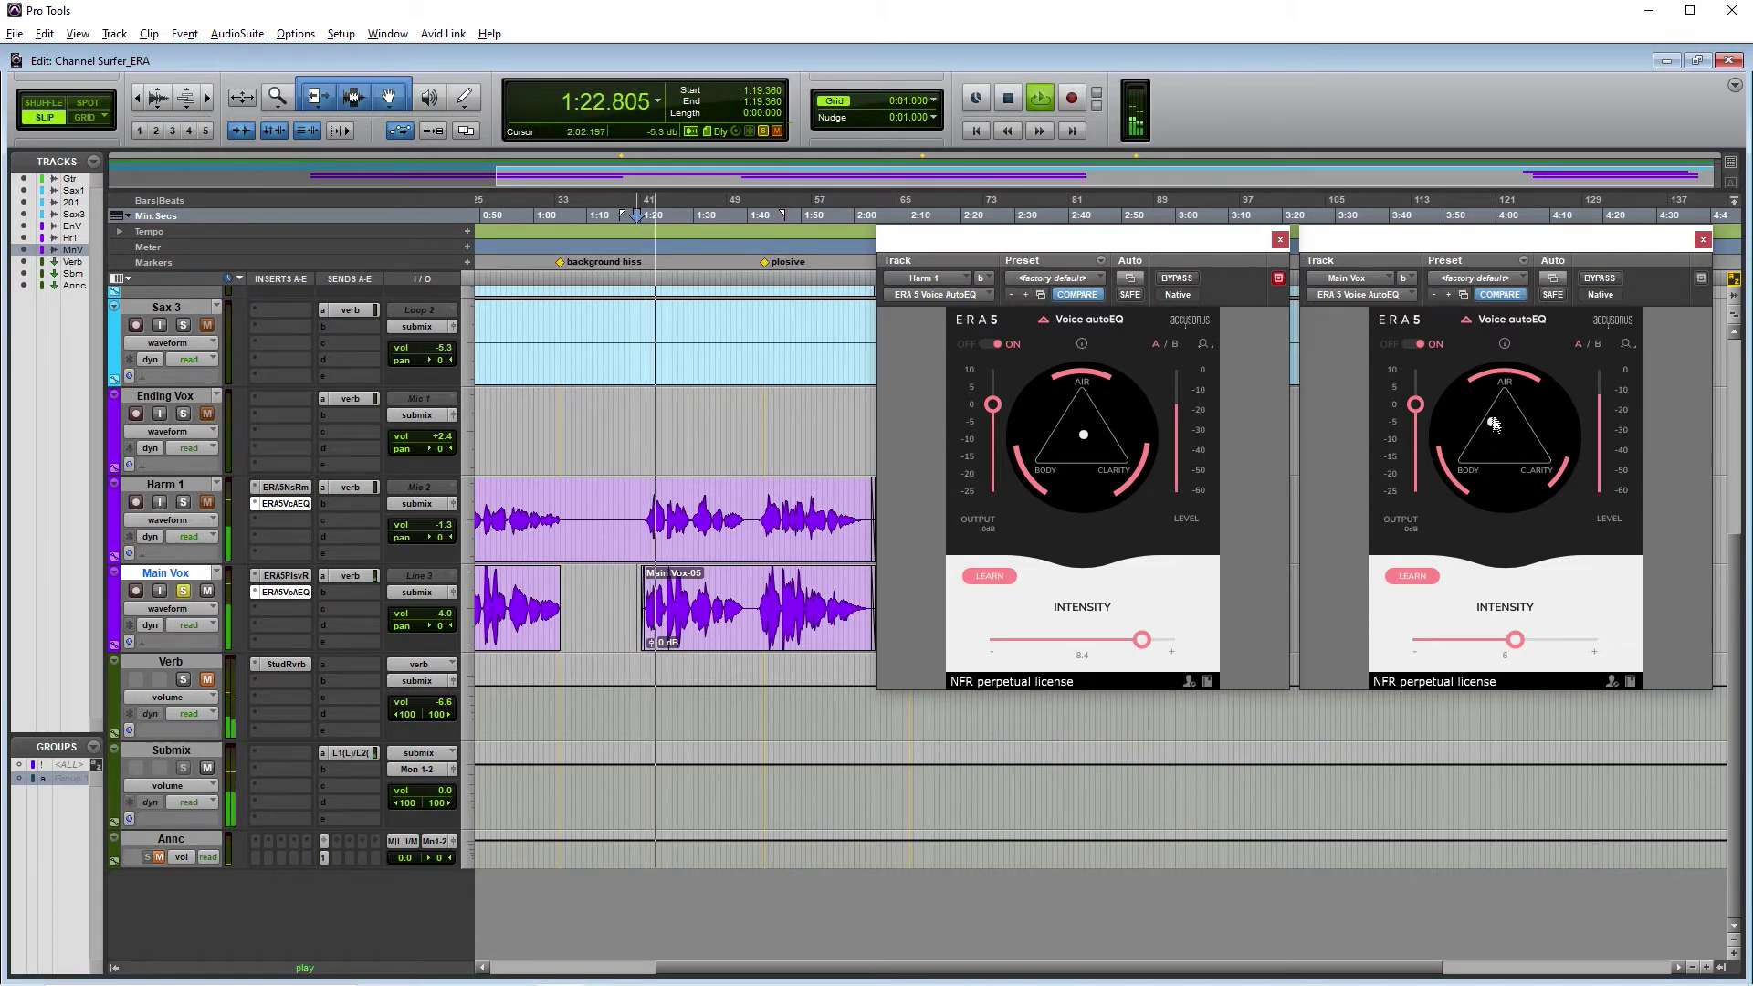
pyautogui.moveTo(1494, 423); pyautogui.dragTo(1559, 494)
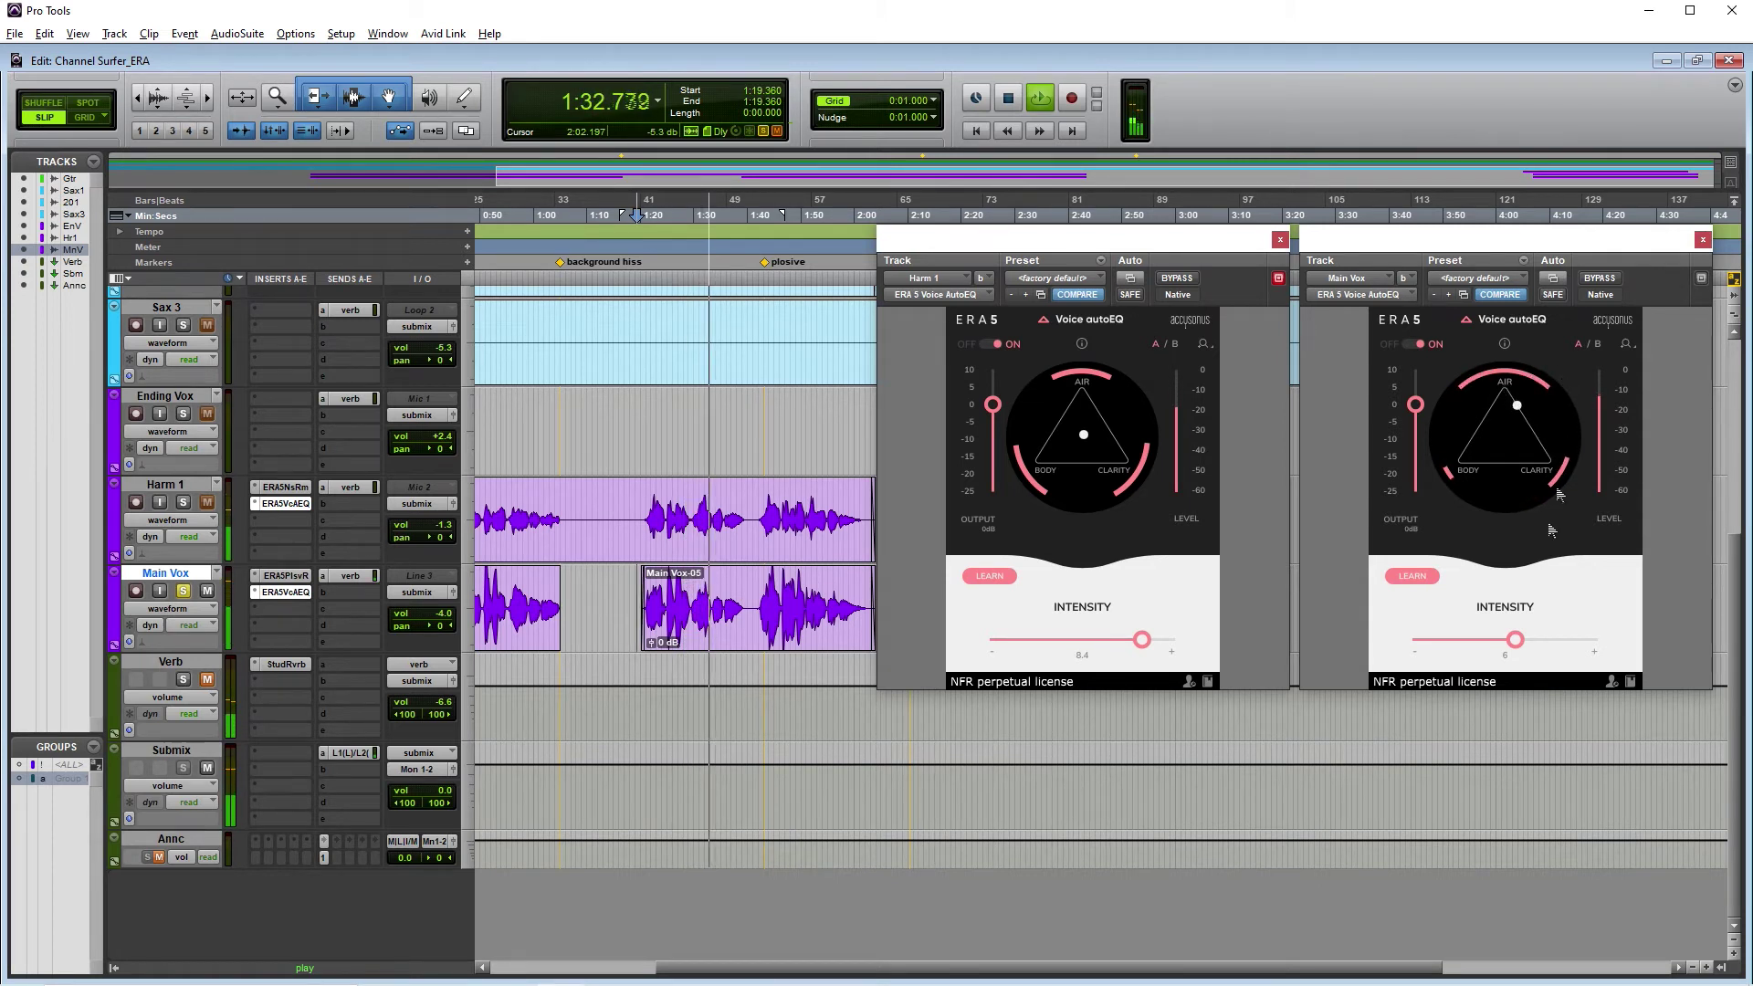
pyautogui.moveTo(1514, 639); pyautogui.dragTo(1606, 648)
# - Recentre Main Vox's Voice AutoEQ balance point with intensity at 6, stop playback and close the plug-in windows
pyautogui.moveTo(1516, 405)
pyautogui.mouseDown()
pyautogui.moveTo(1510, 391)
pyautogui.moveTo(1524, 453)
pyautogui.moveTo(1446, 474)
pyautogui.moveTo(1505, 409)
pyautogui.moveTo(1519, 451)
pyautogui.moveTo(1504, 434)
pyautogui.mouseUp()
pyautogui.moveTo(1588, 643); pyautogui.dragTo(1540, 645)
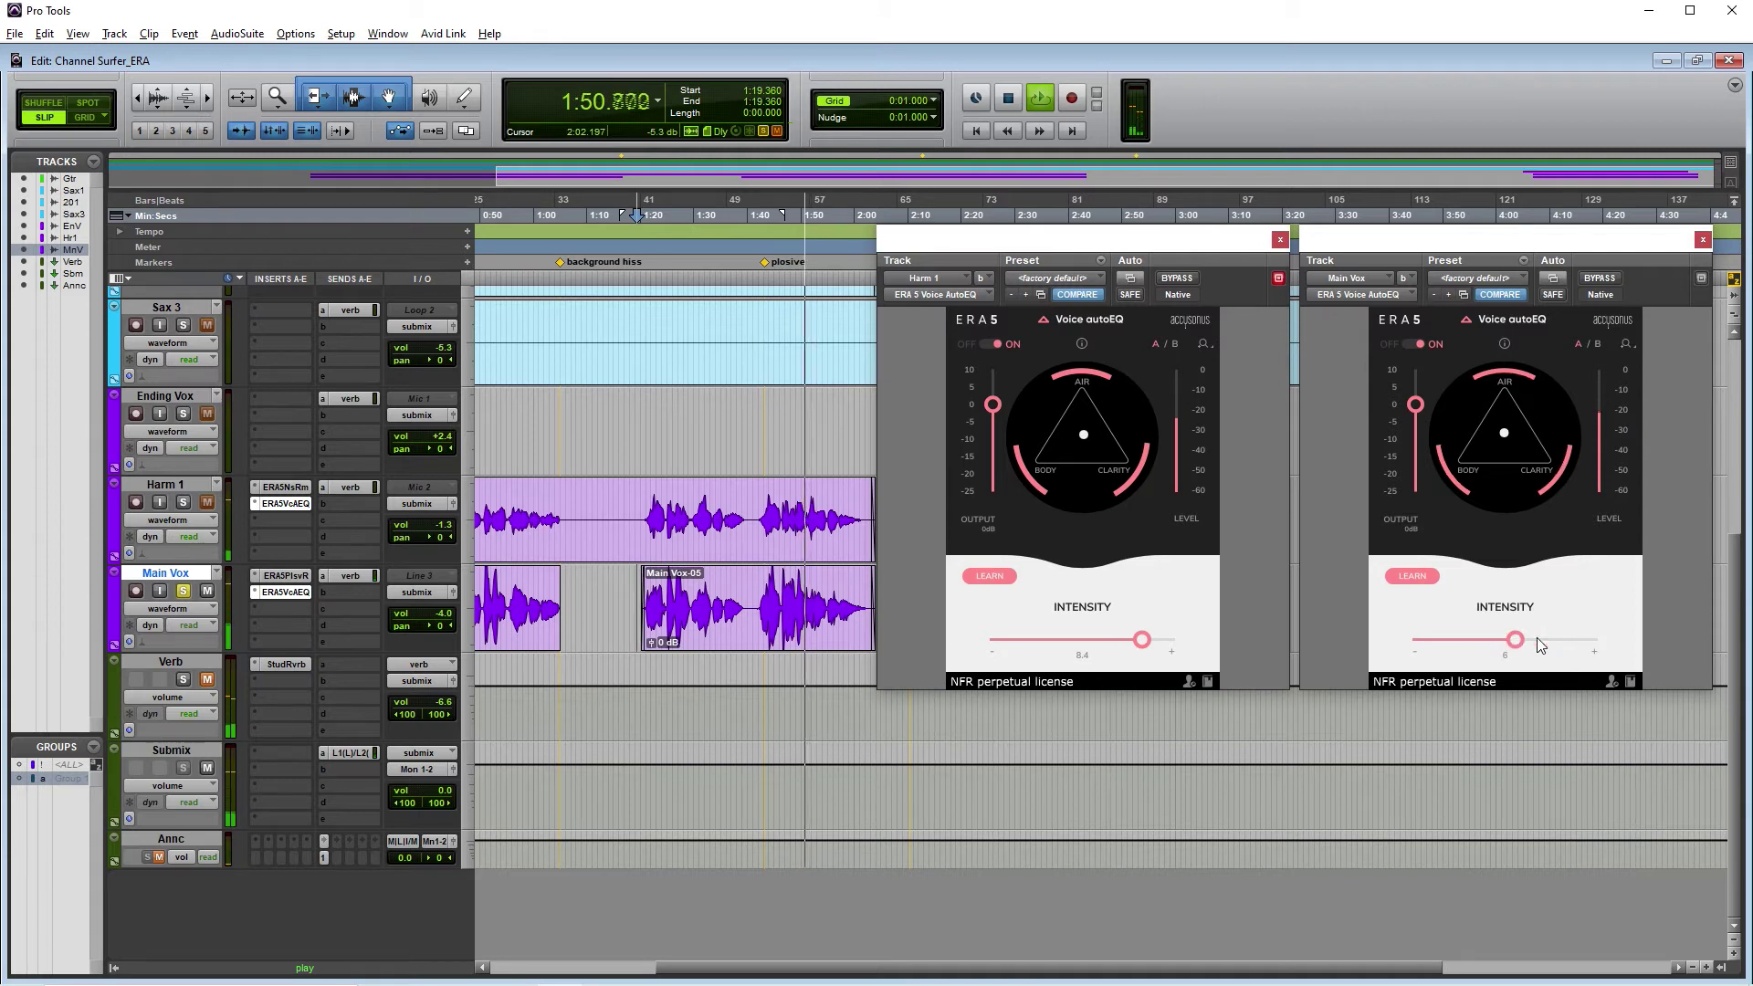
pyautogui.press('space')
pyautogui.hotkey('ctrl', 'alt', 'w')
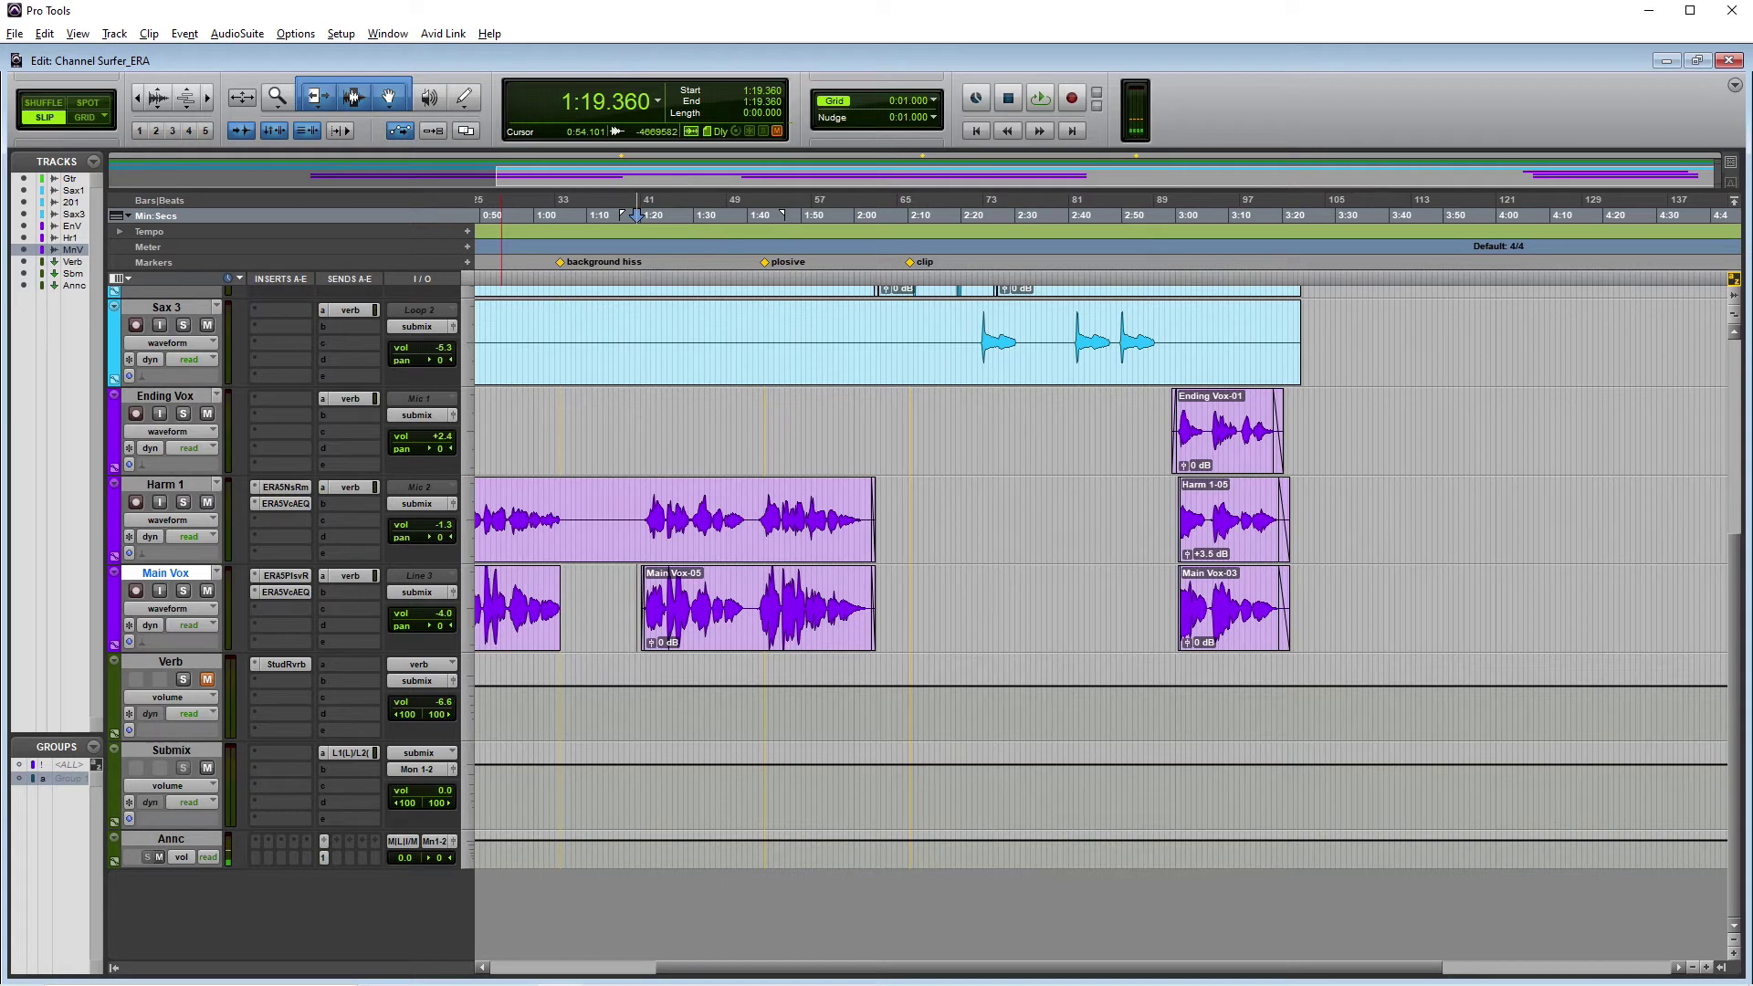
# - Insert ERA 5 Voice Leveler in the third insert slot of Main Vox and move its window lower over the timeline
pyautogui.click(294, 612)
pyautogui.moveTo(312, 661)
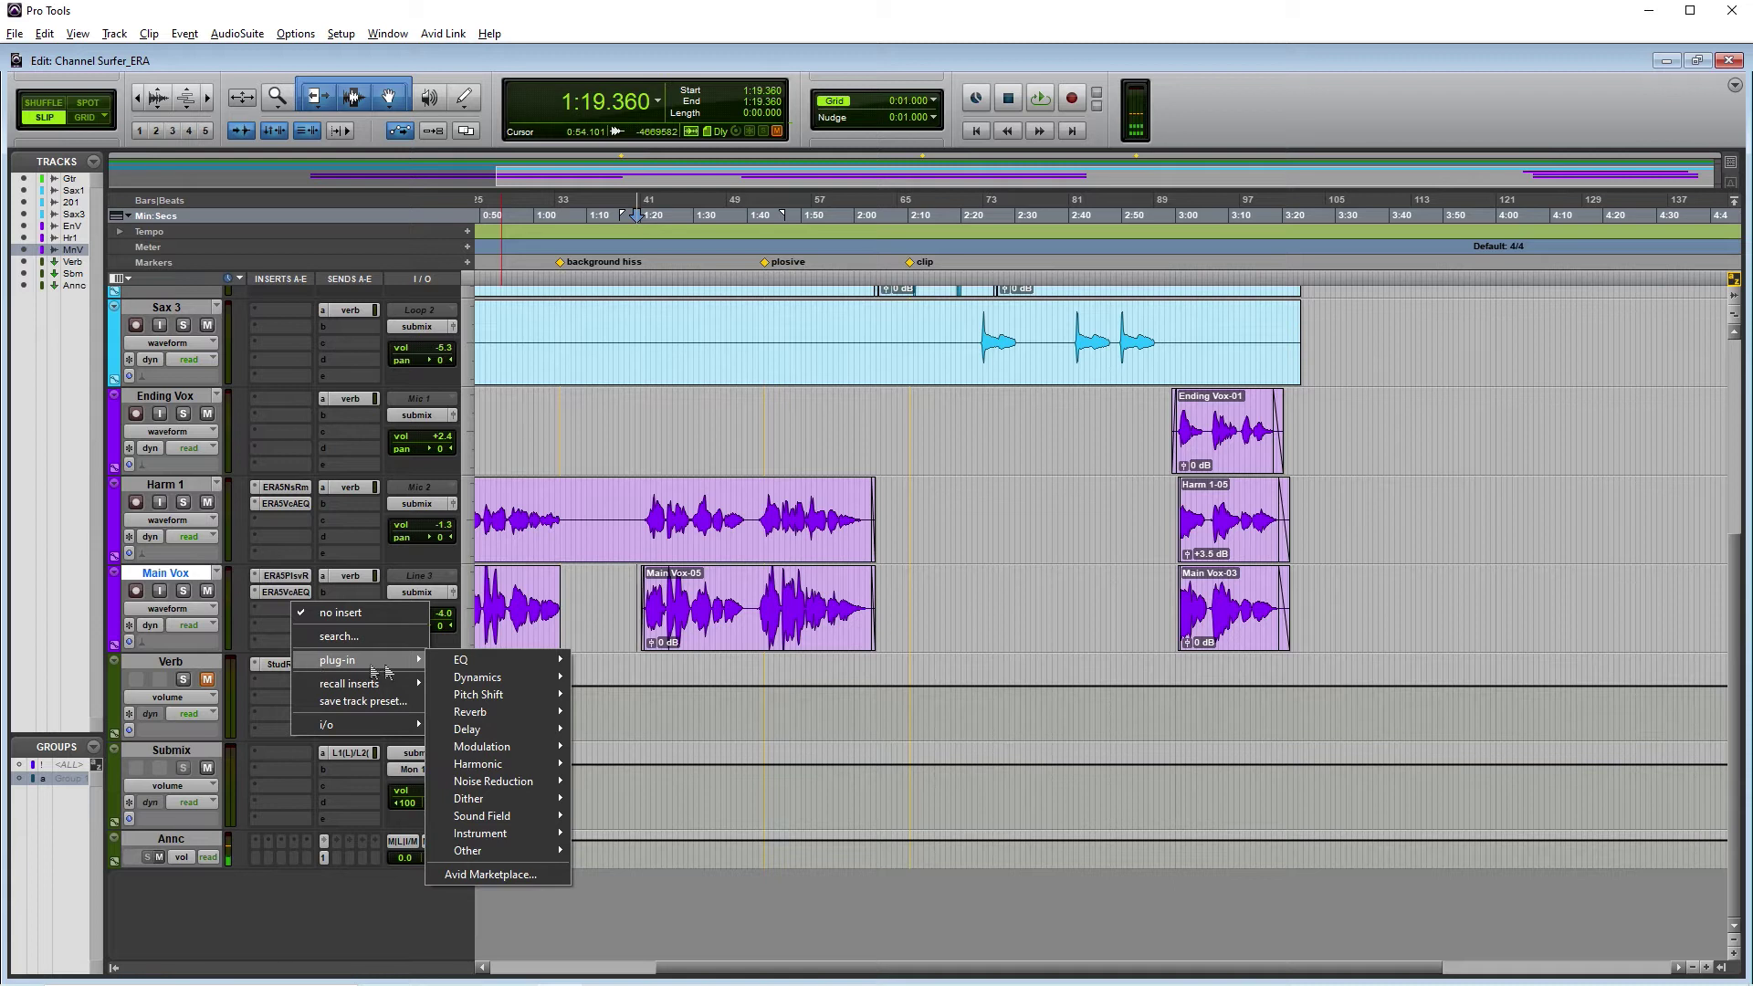
pyautogui.moveTo(506, 680)
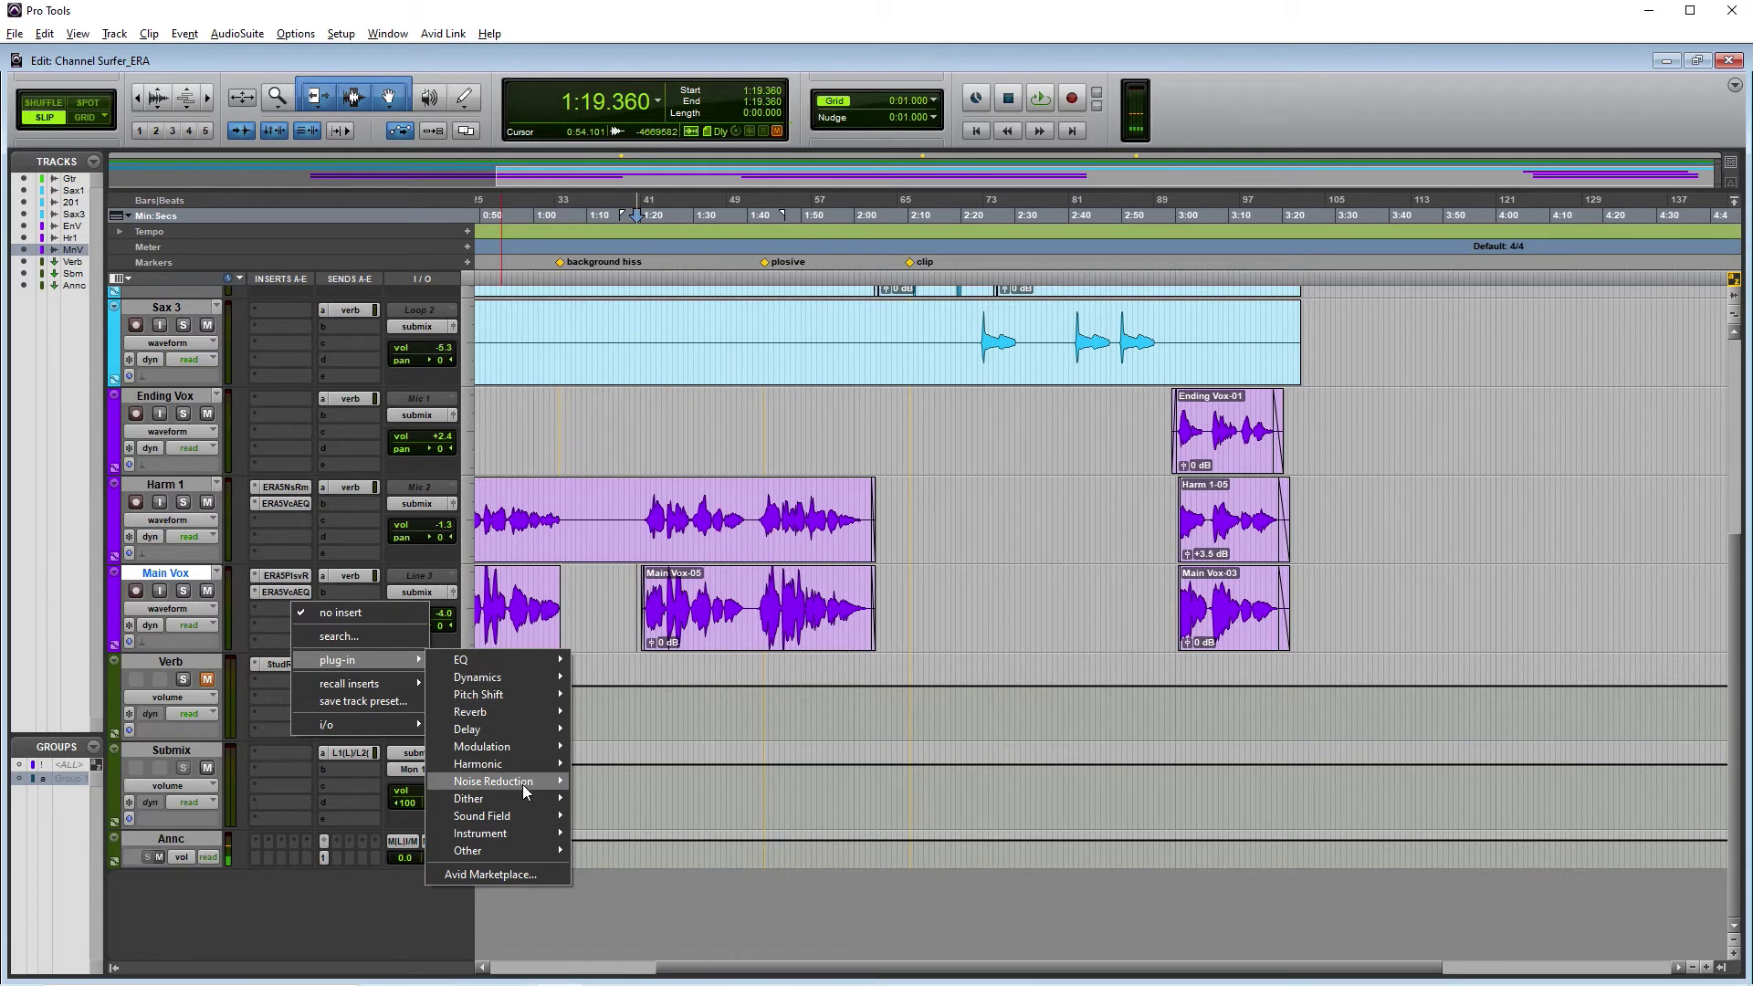
pyautogui.moveTo(524, 790)
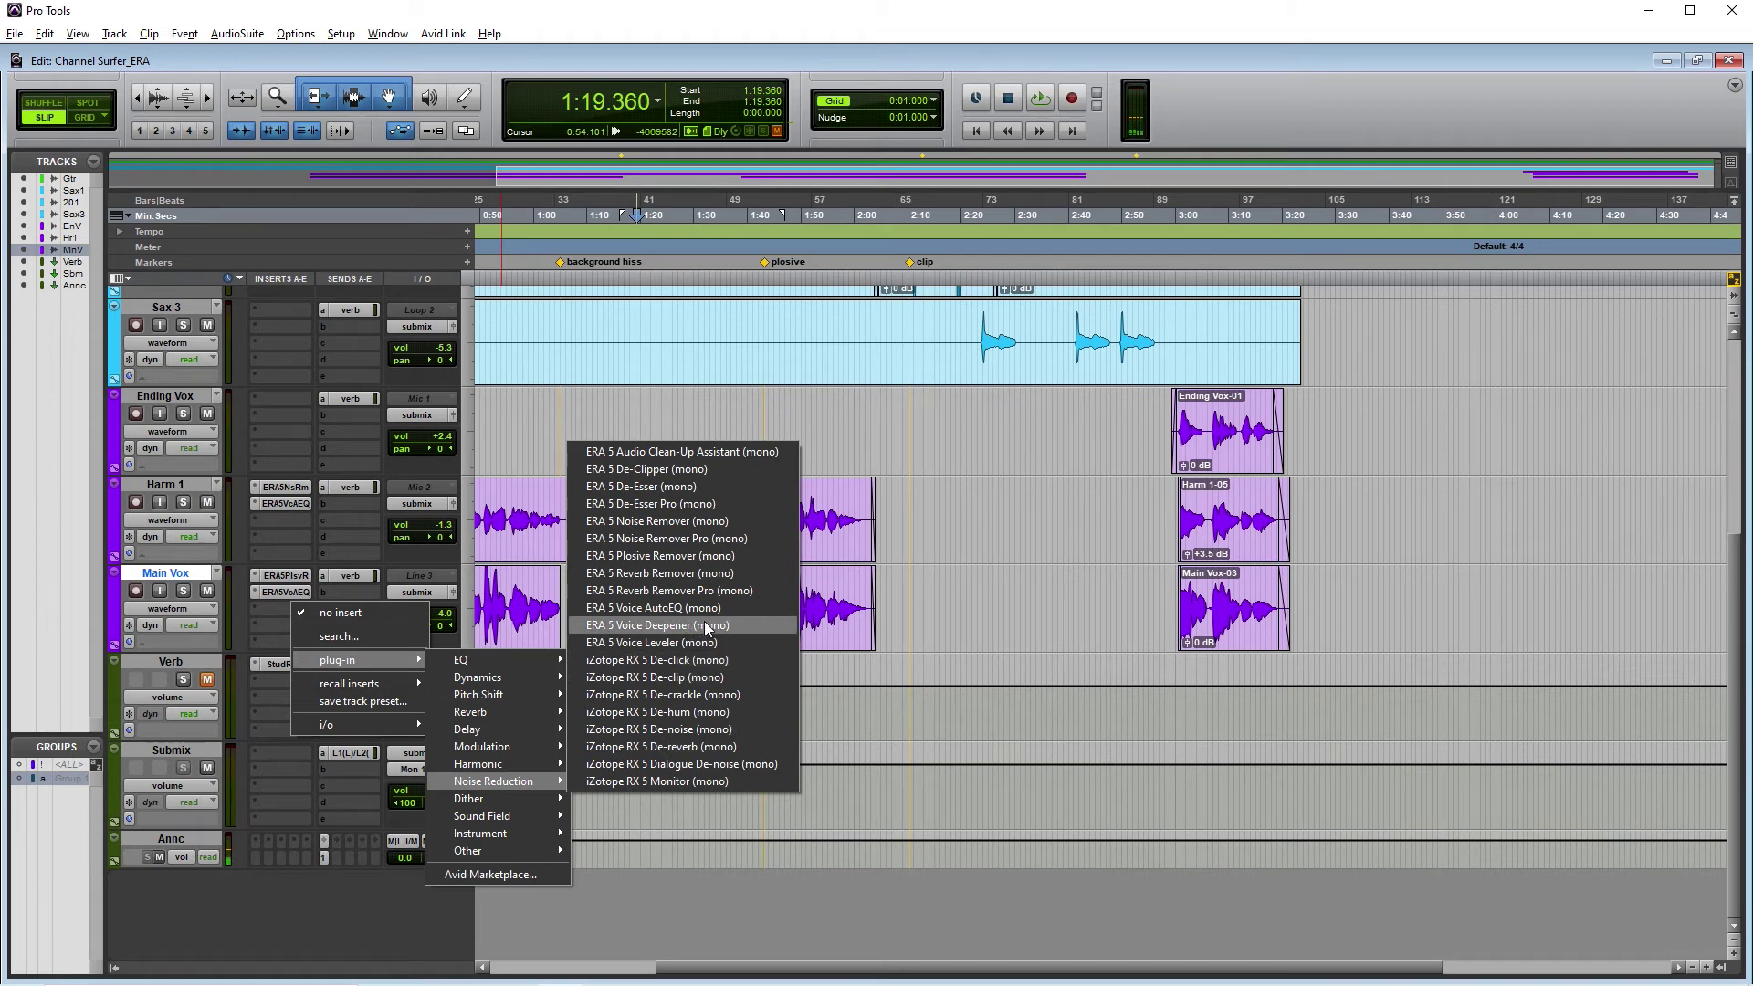
pyautogui.click(656, 642)
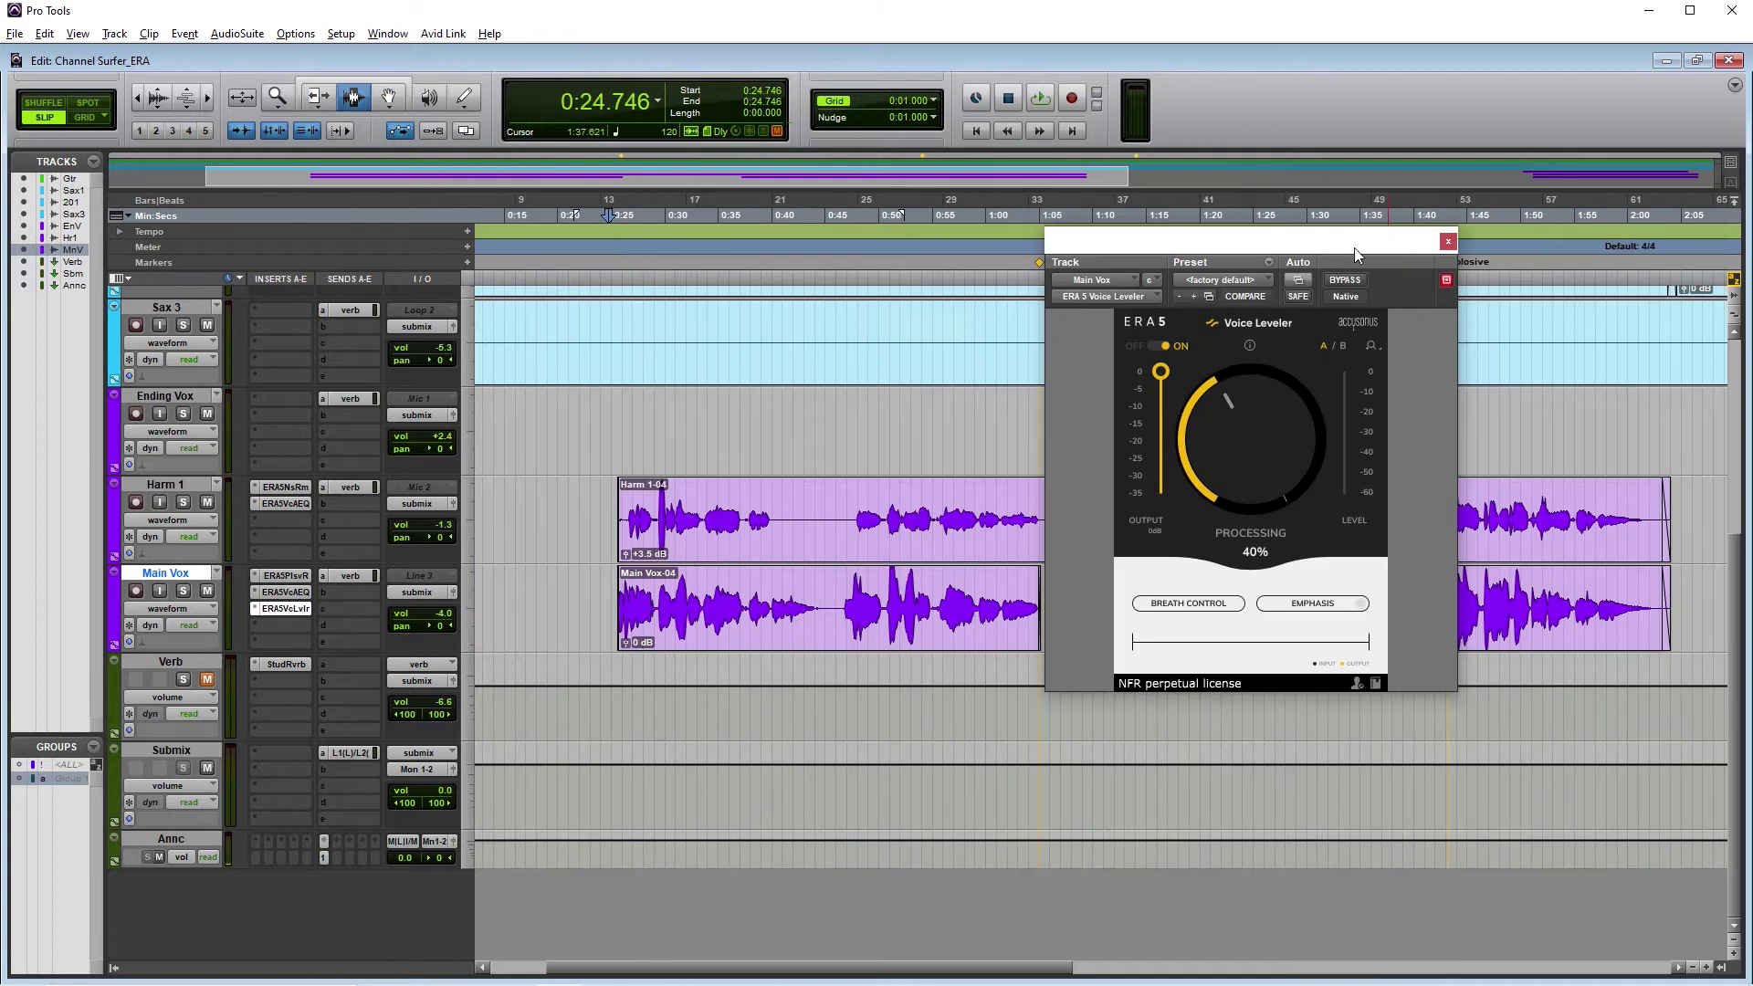
pyautogui.moveTo(1355, 249); pyautogui.dragTo(1389, 411)
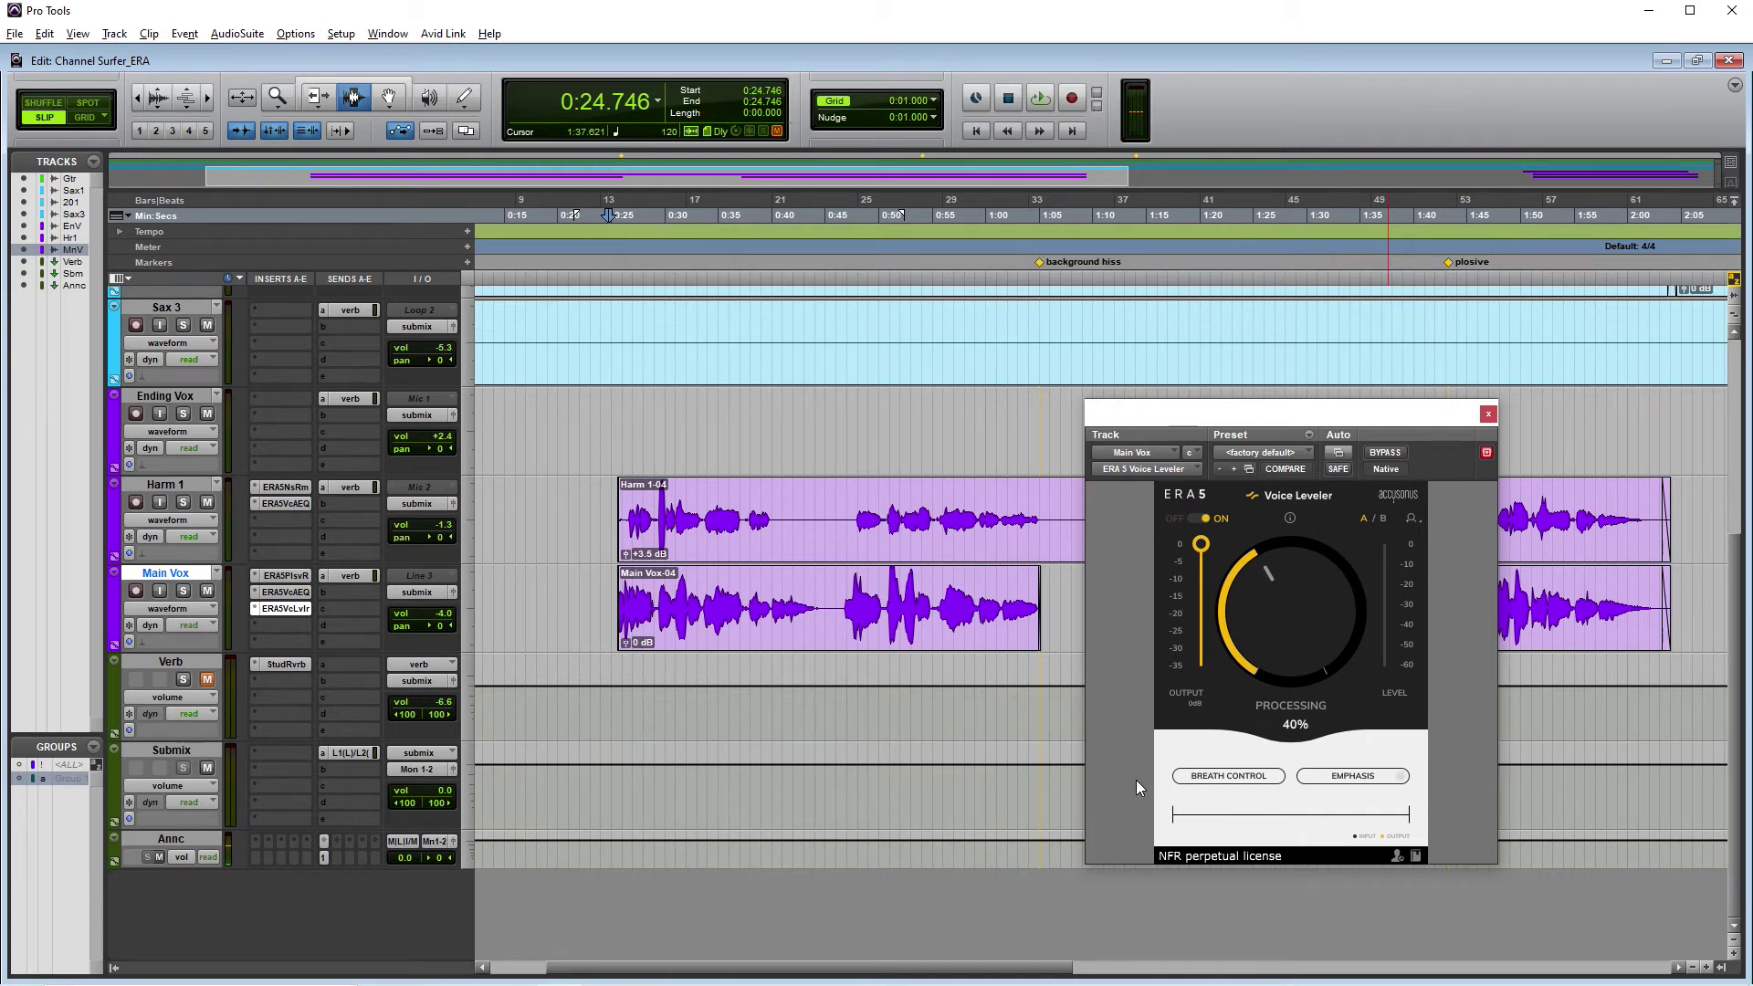
# - Enable Emphasis in Voice Leveler and audition Main Vox from the start of the Main Vox-04 clip
pyautogui.click(1381, 777)
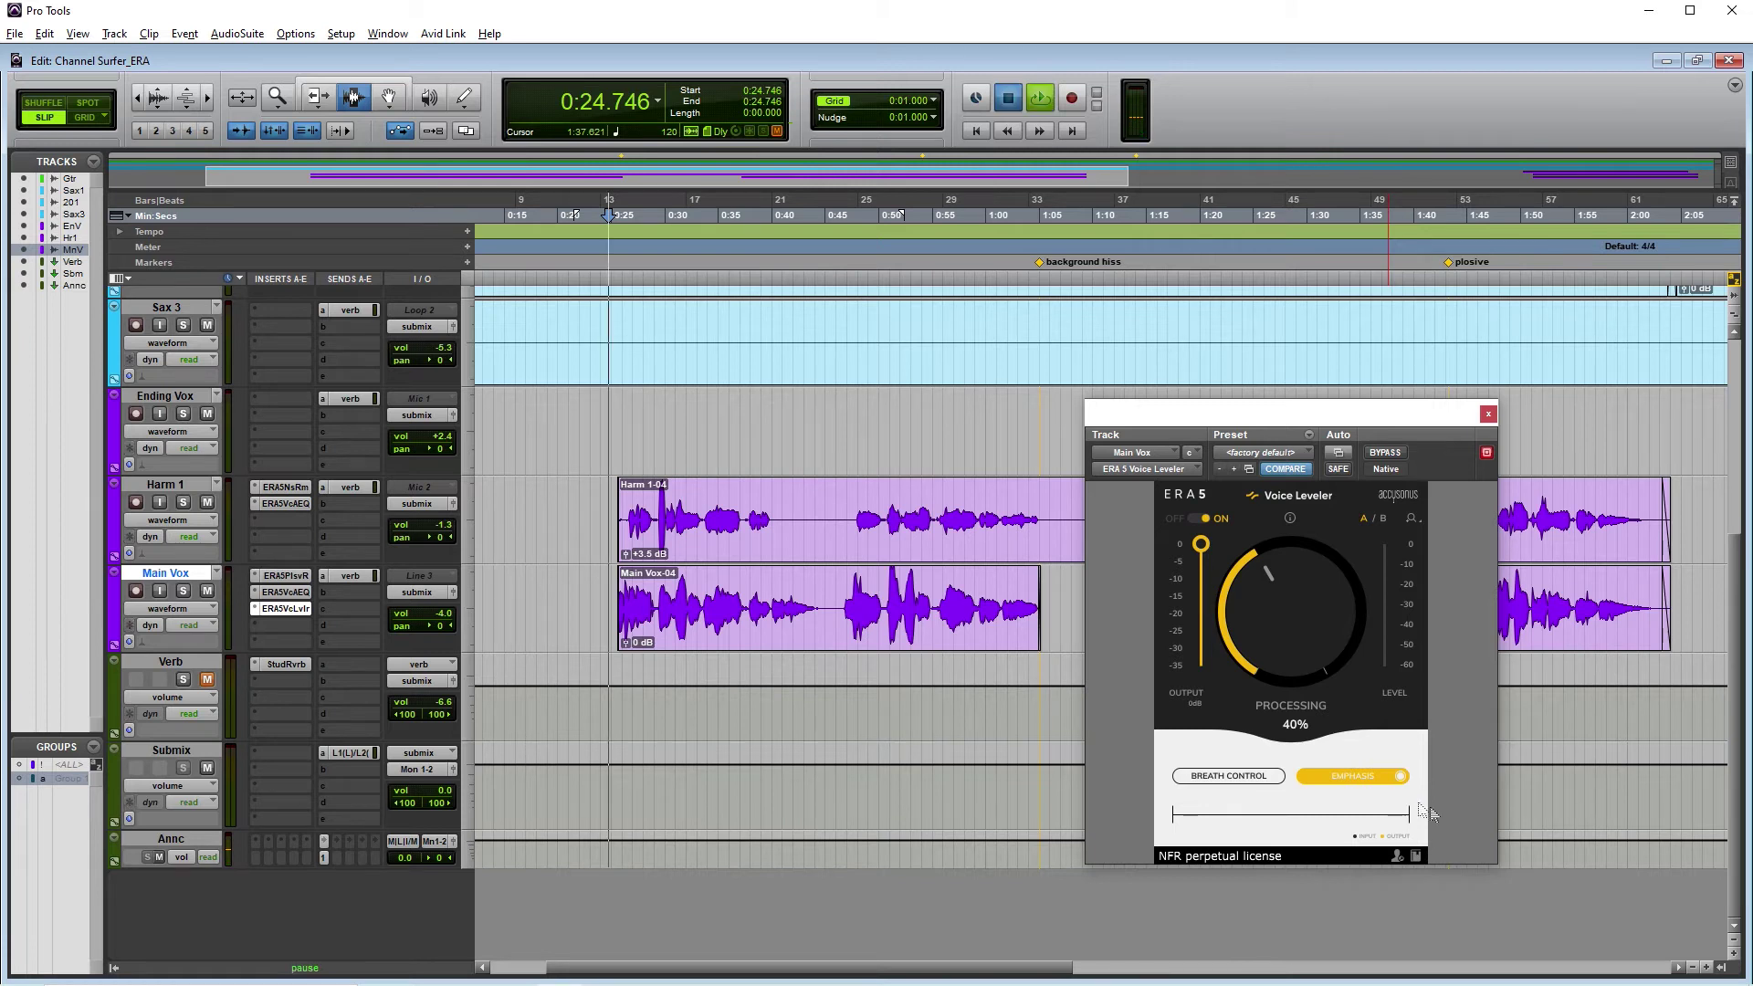
pyautogui.click(616, 613)
pyautogui.press('space')
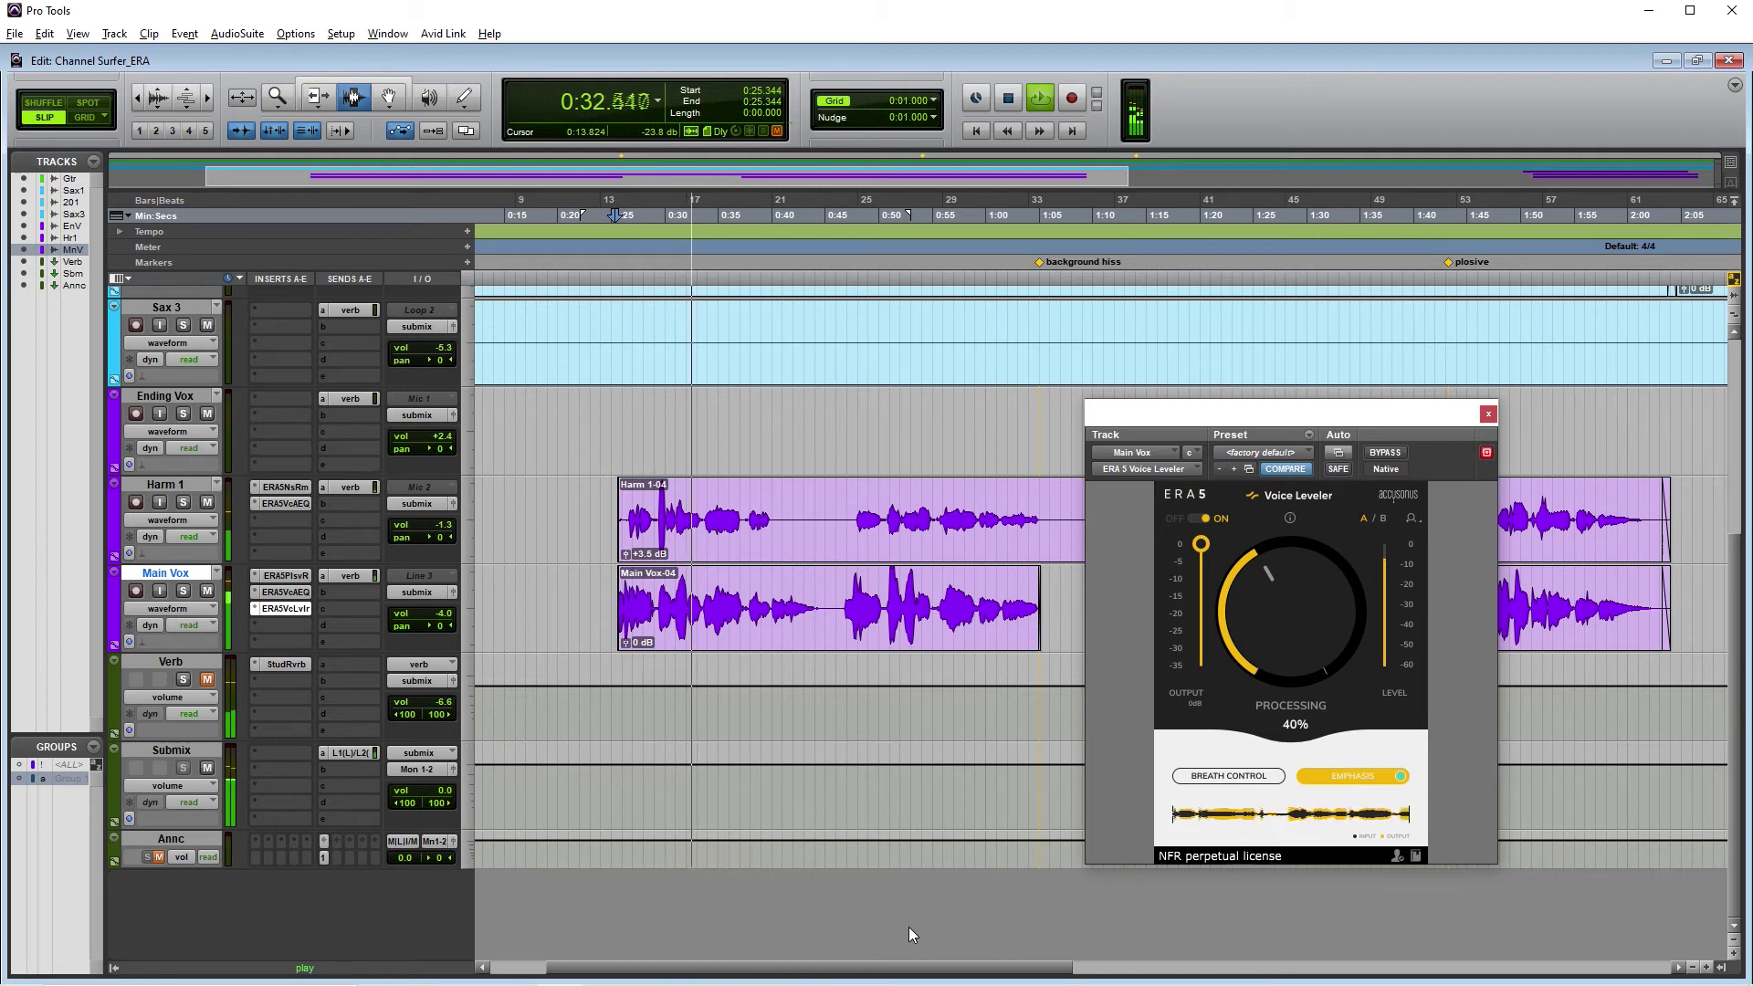
pyautogui.press('space')
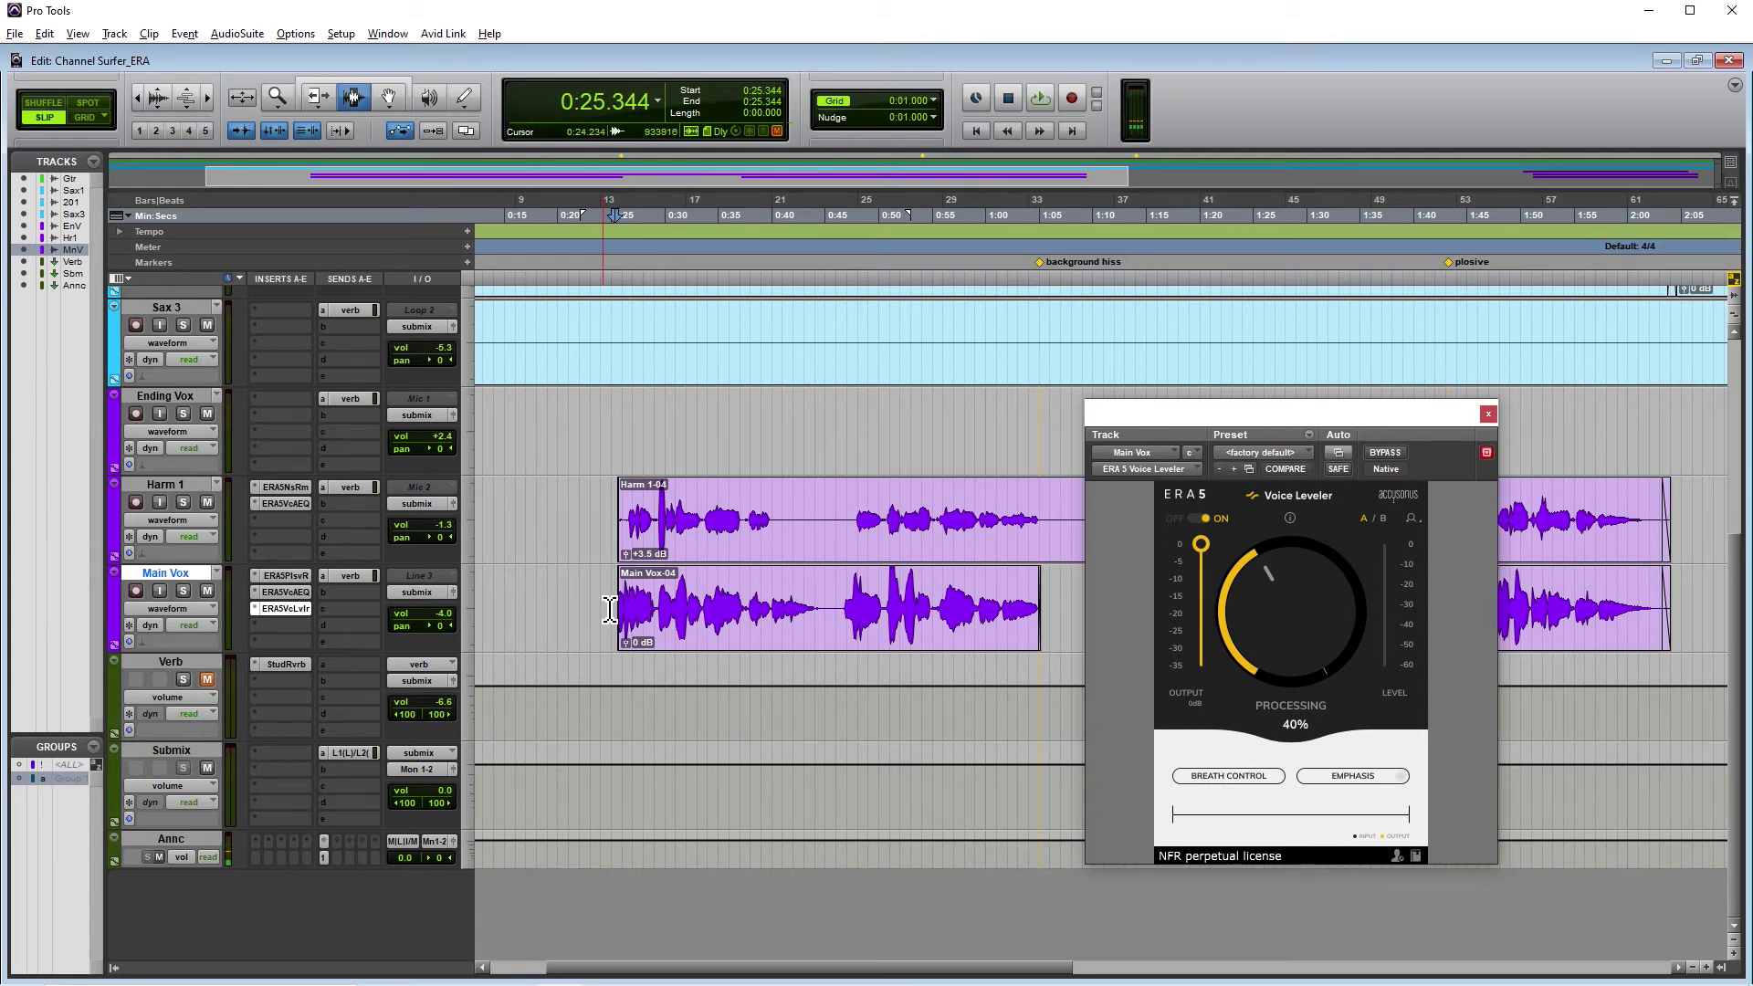
# - Solo Main Vox during playback, and set Voice Leveler's processing to 69% and its output to about -7 dB
pyautogui.press('space')
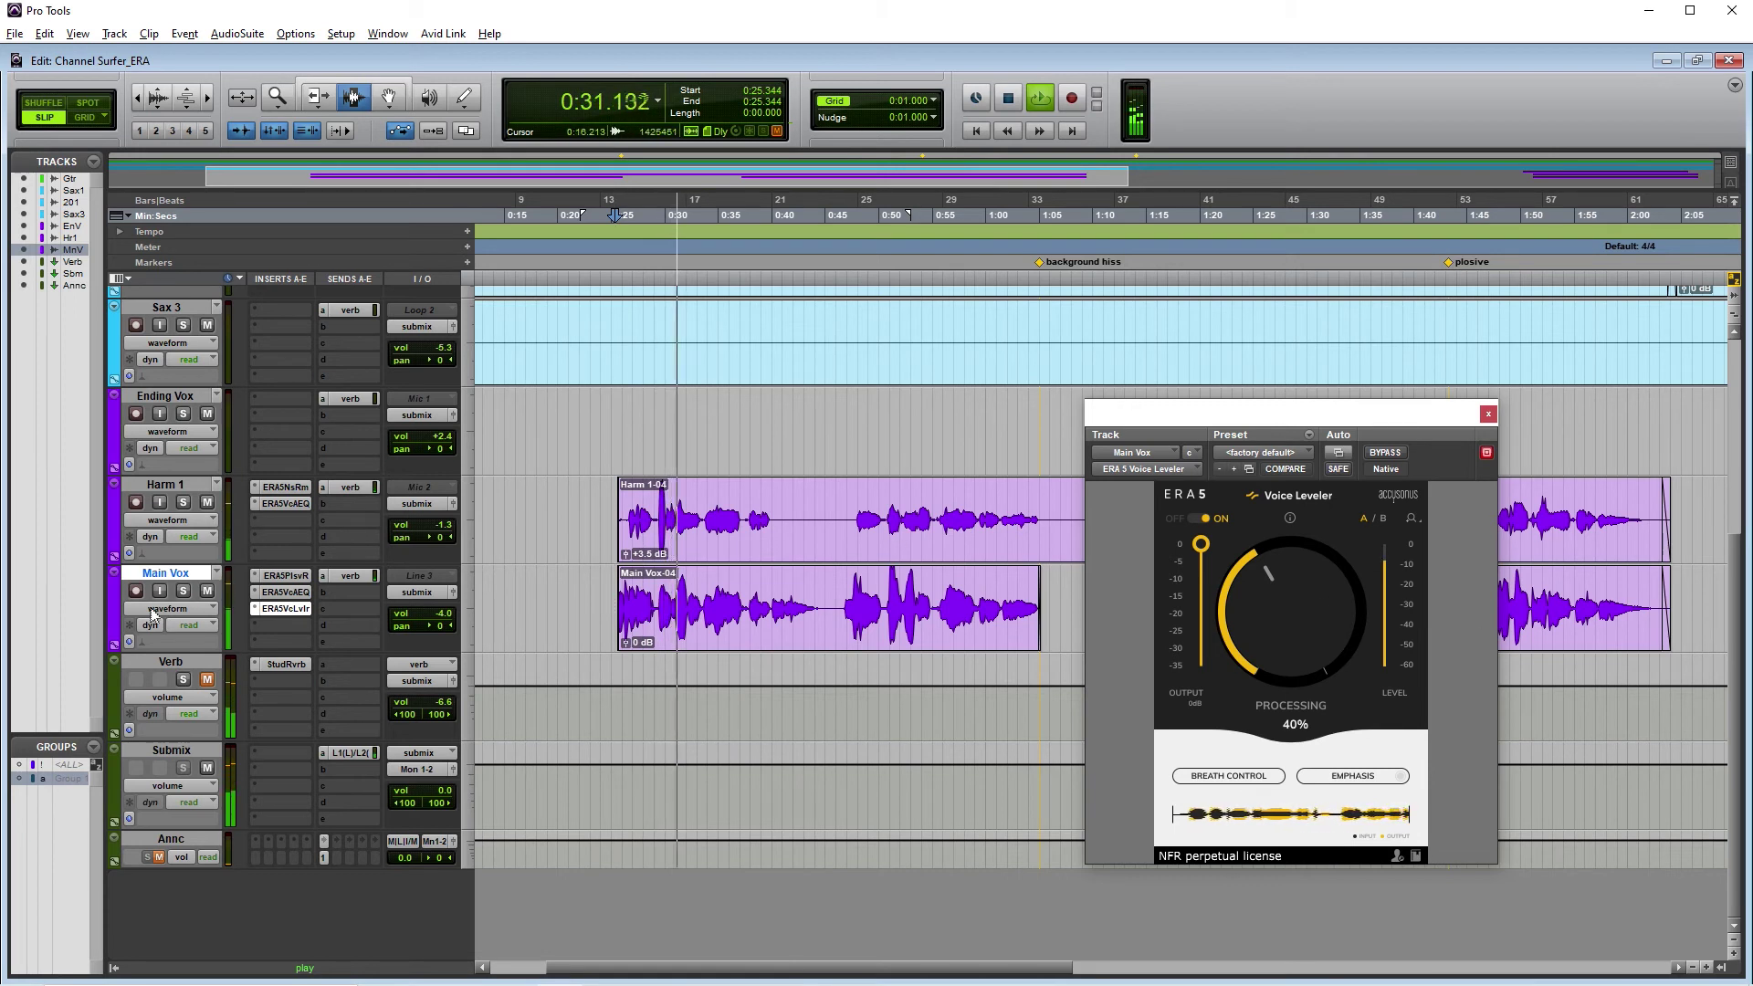
pyautogui.click(185, 591)
pyautogui.moveTo(1265, 614)
pyautogui.mouseDown()
pyautogui.moveTo(1236, 555)
pyautogui.moveTo(1201, 583)
pyautogui.moveTo(1238, 614)
pyautogui.mouseUp()
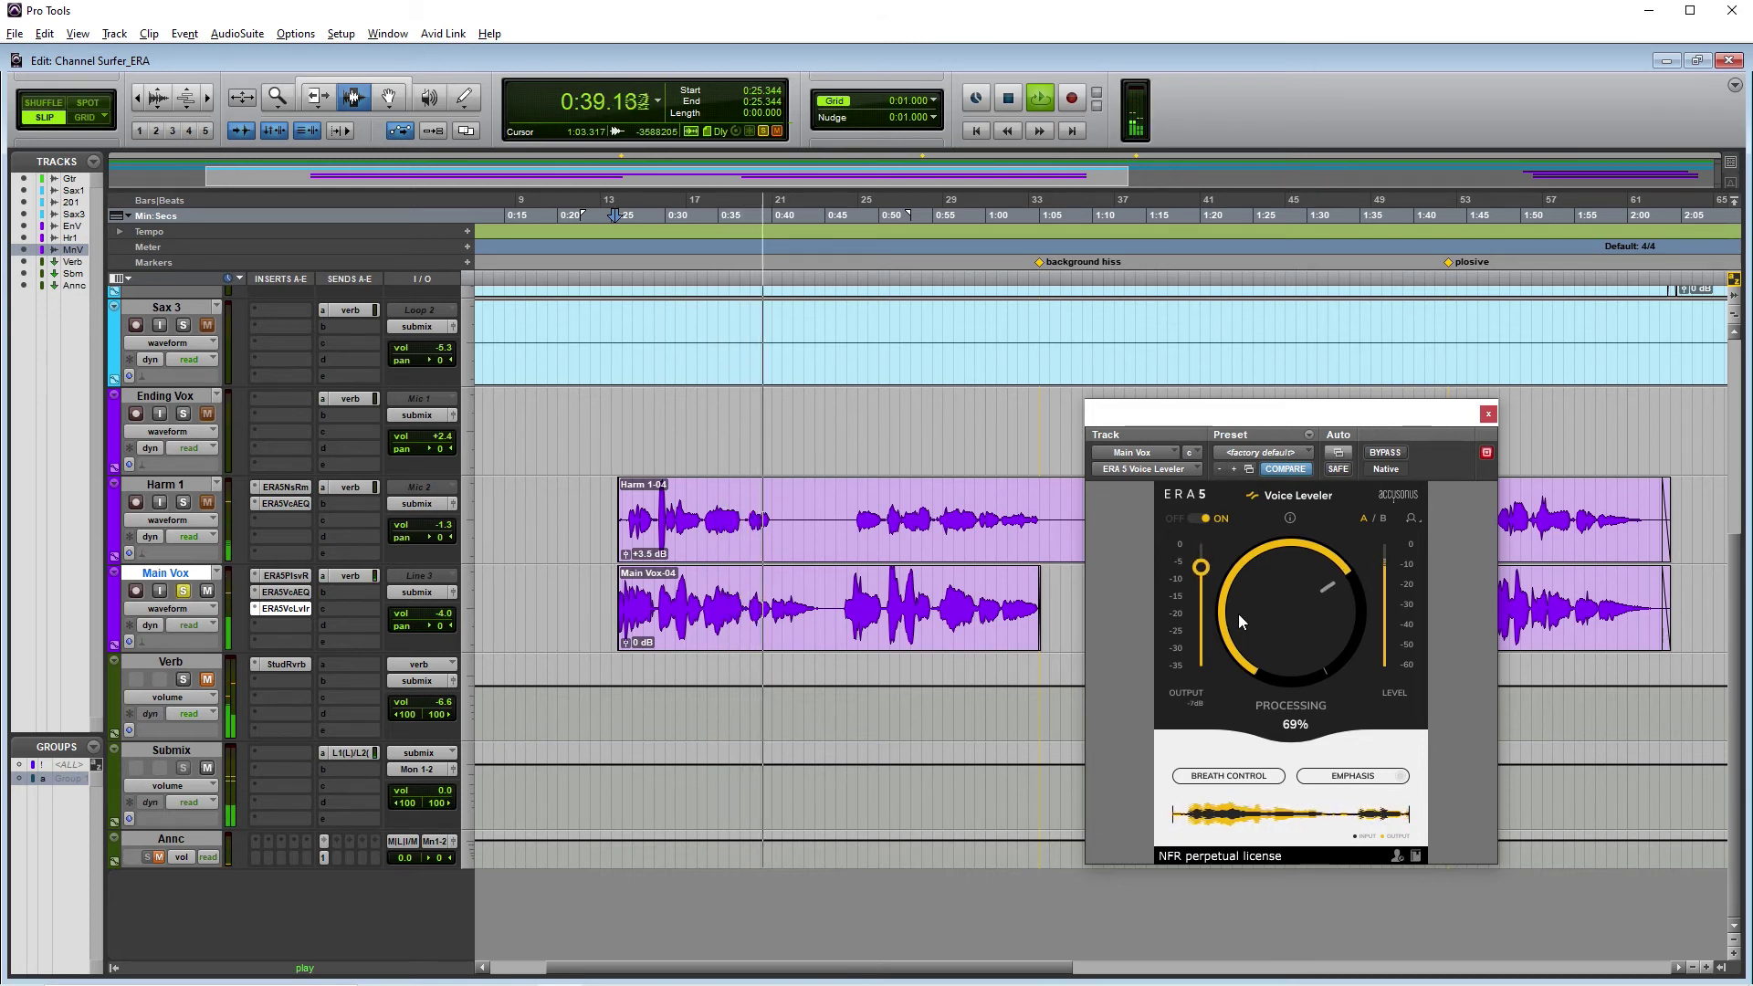
pyautogui.moveTo(1200, 569); pyautogui.dragTo(1200, 573)
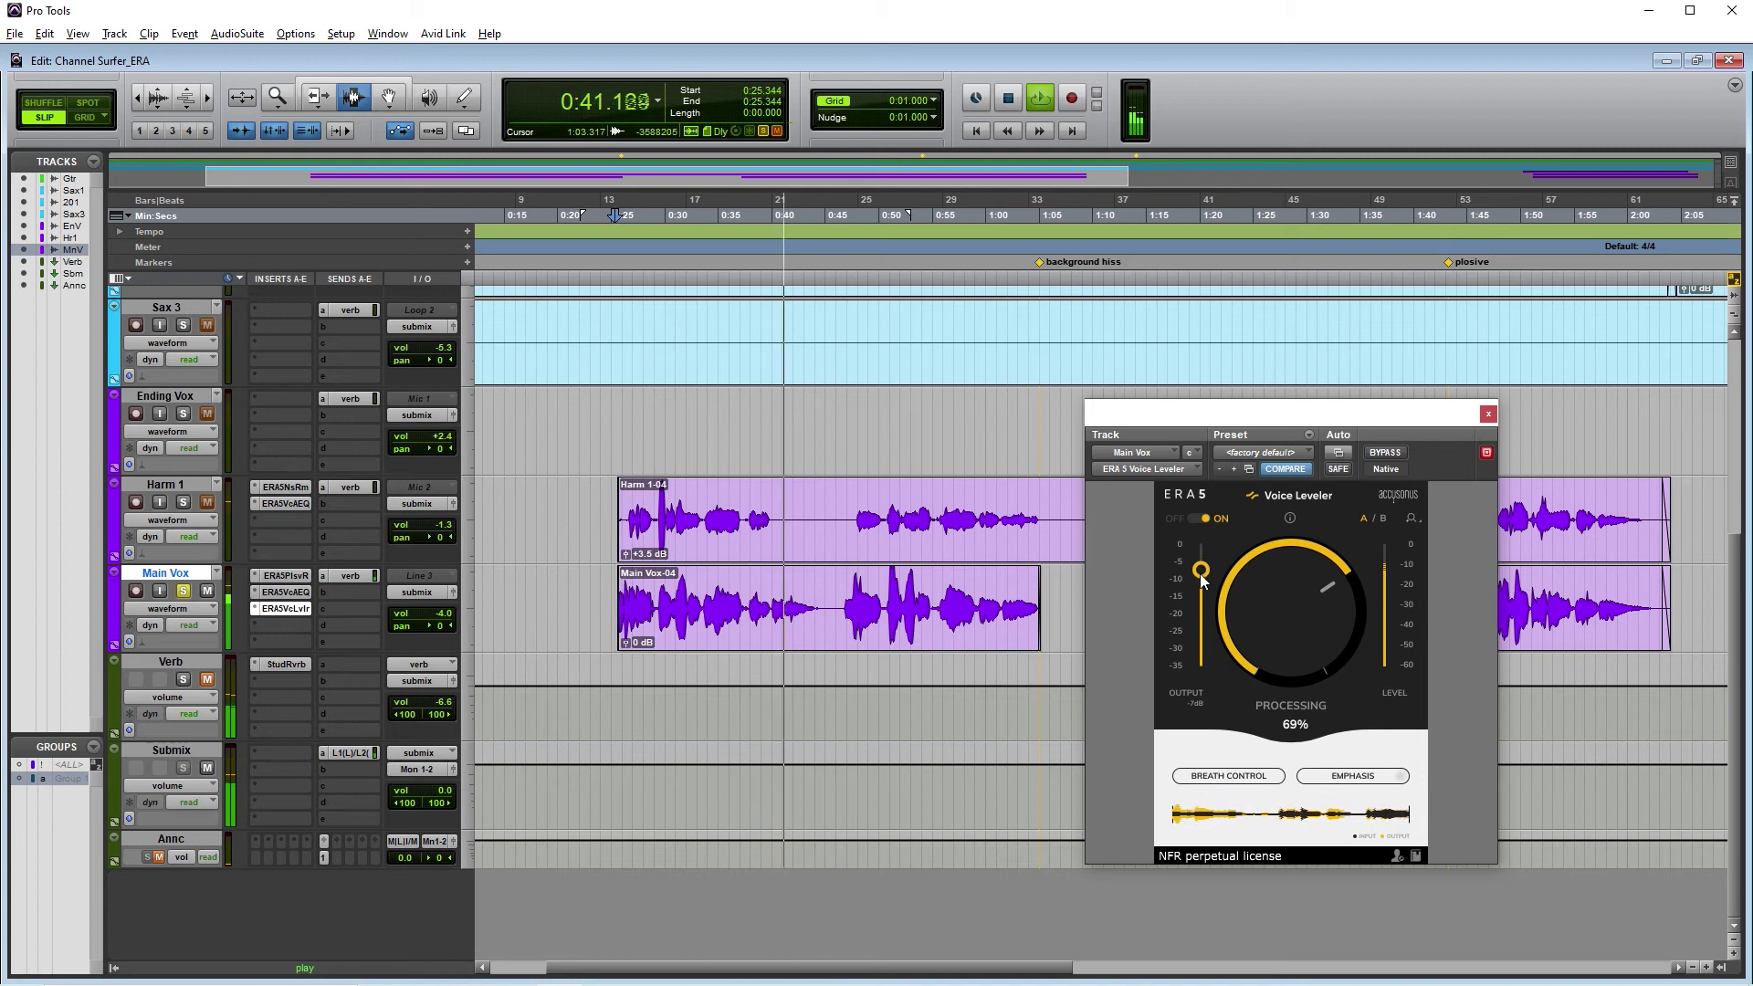
# - Bypass Voice Leveler on Main Vox and restart playback to hear the unlevelled vocal
pyautogui.click(1198, 518)
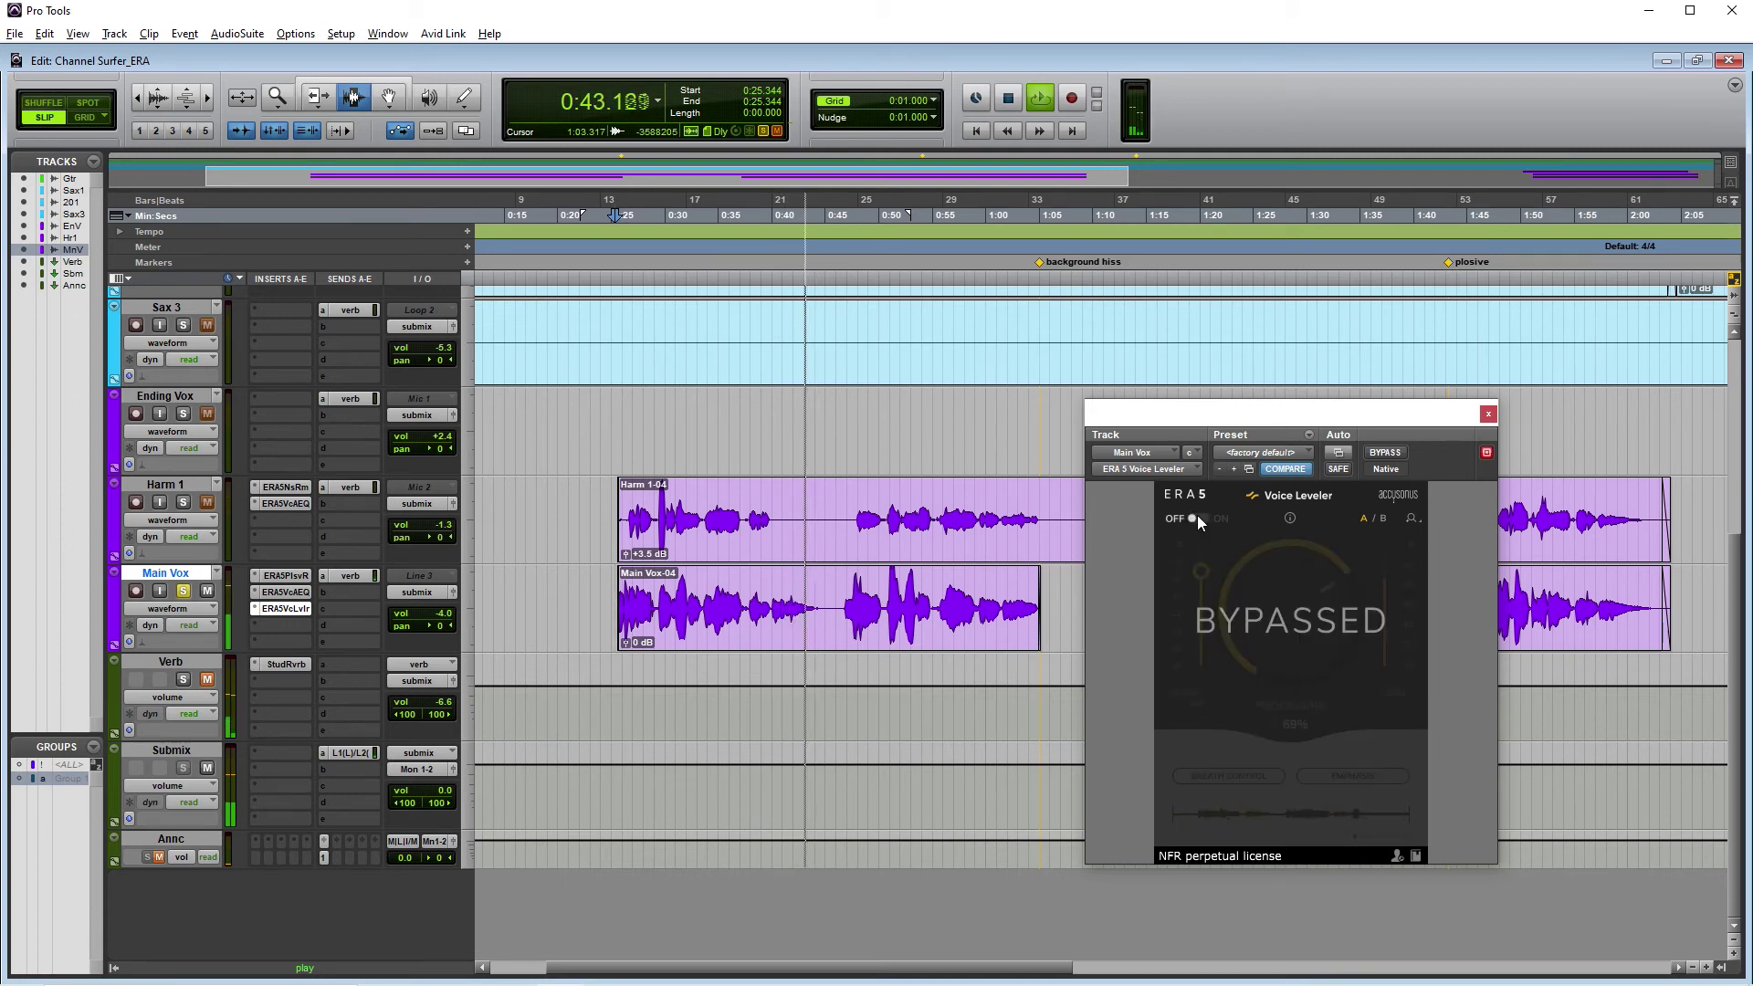
pyautogui.press('space')
pyautogui.press('space')
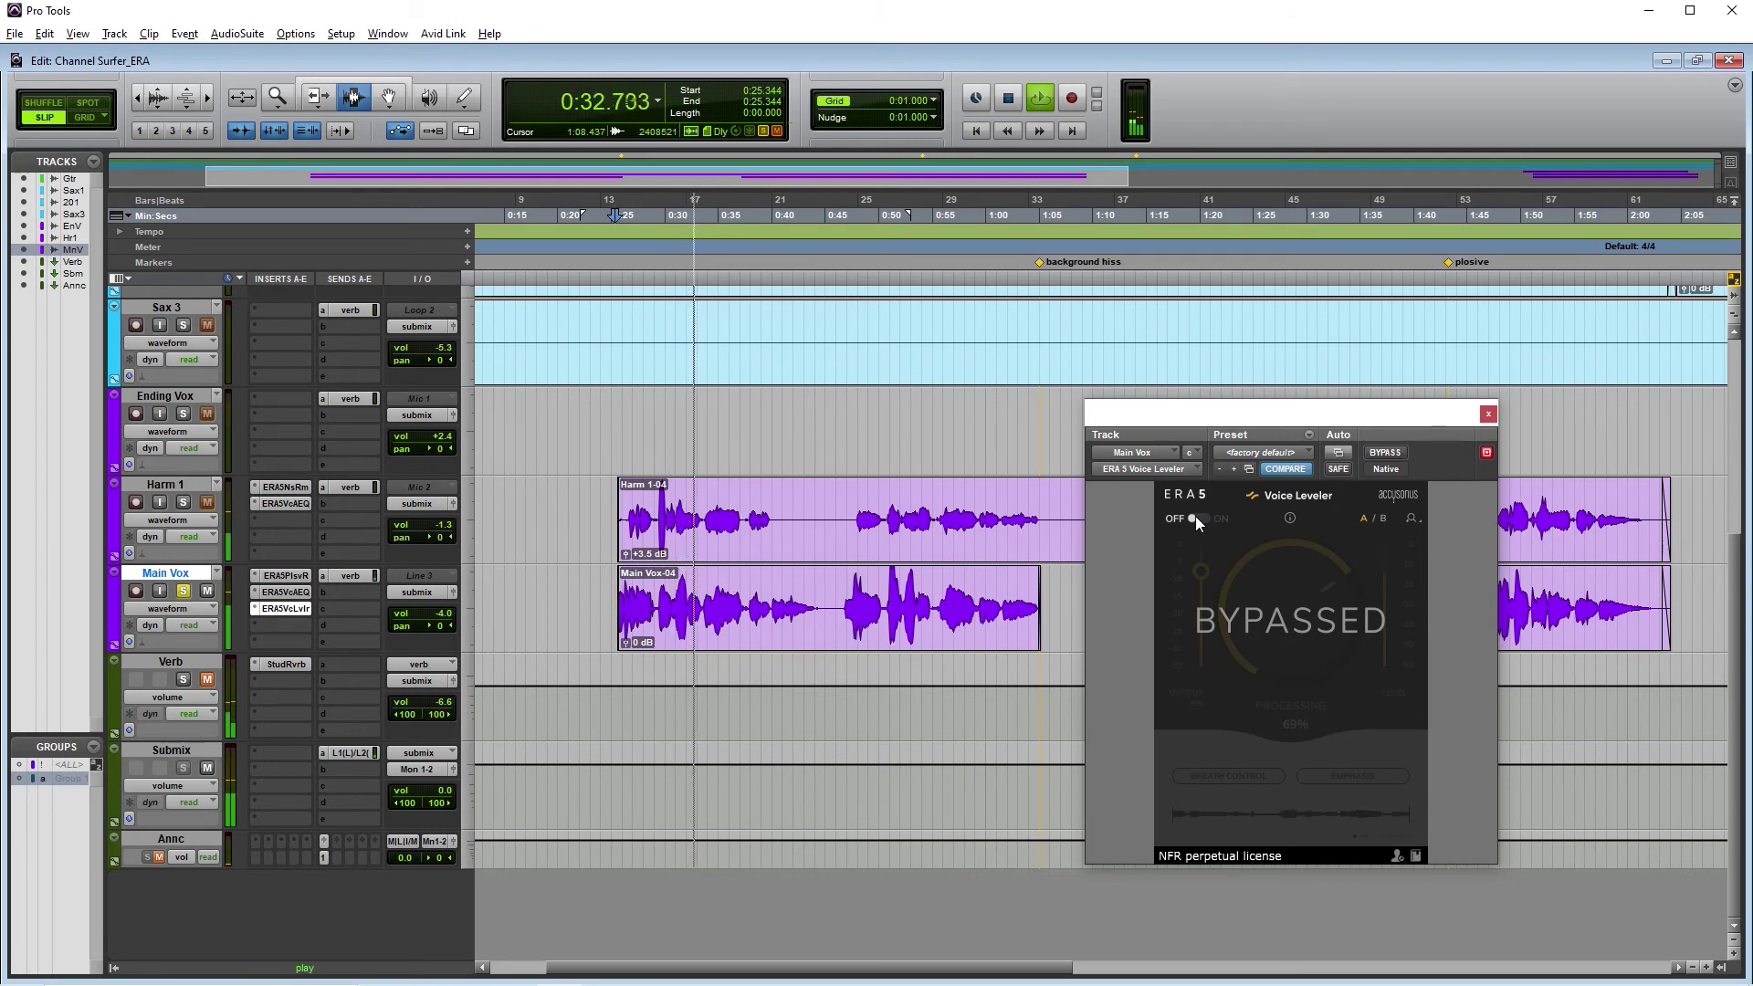
# - Re-enable Voice Leveler, replay Main Vox from the same starting point and raise the processing to about 71%
pyautogui.click(1195, 516)
pyautogui.press('space')
pyautogui.press('space')
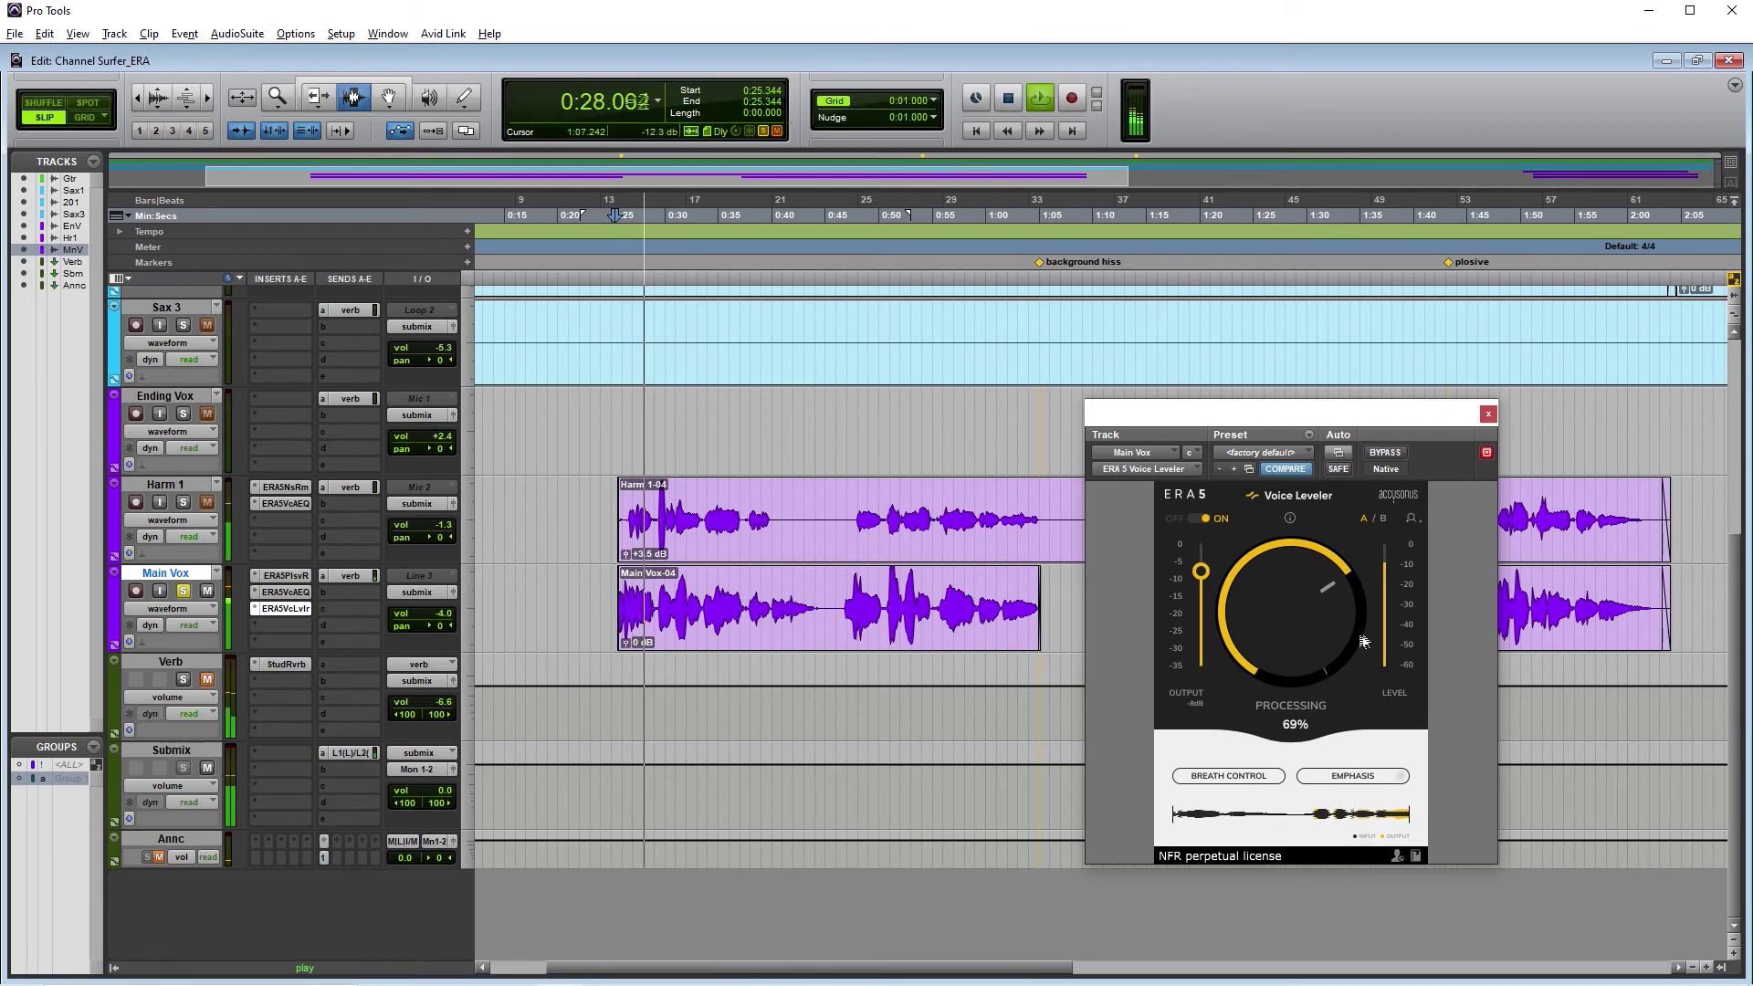
pyautogui.moveTo(1265, 634); pyautogui.dragTo(1267, 628)
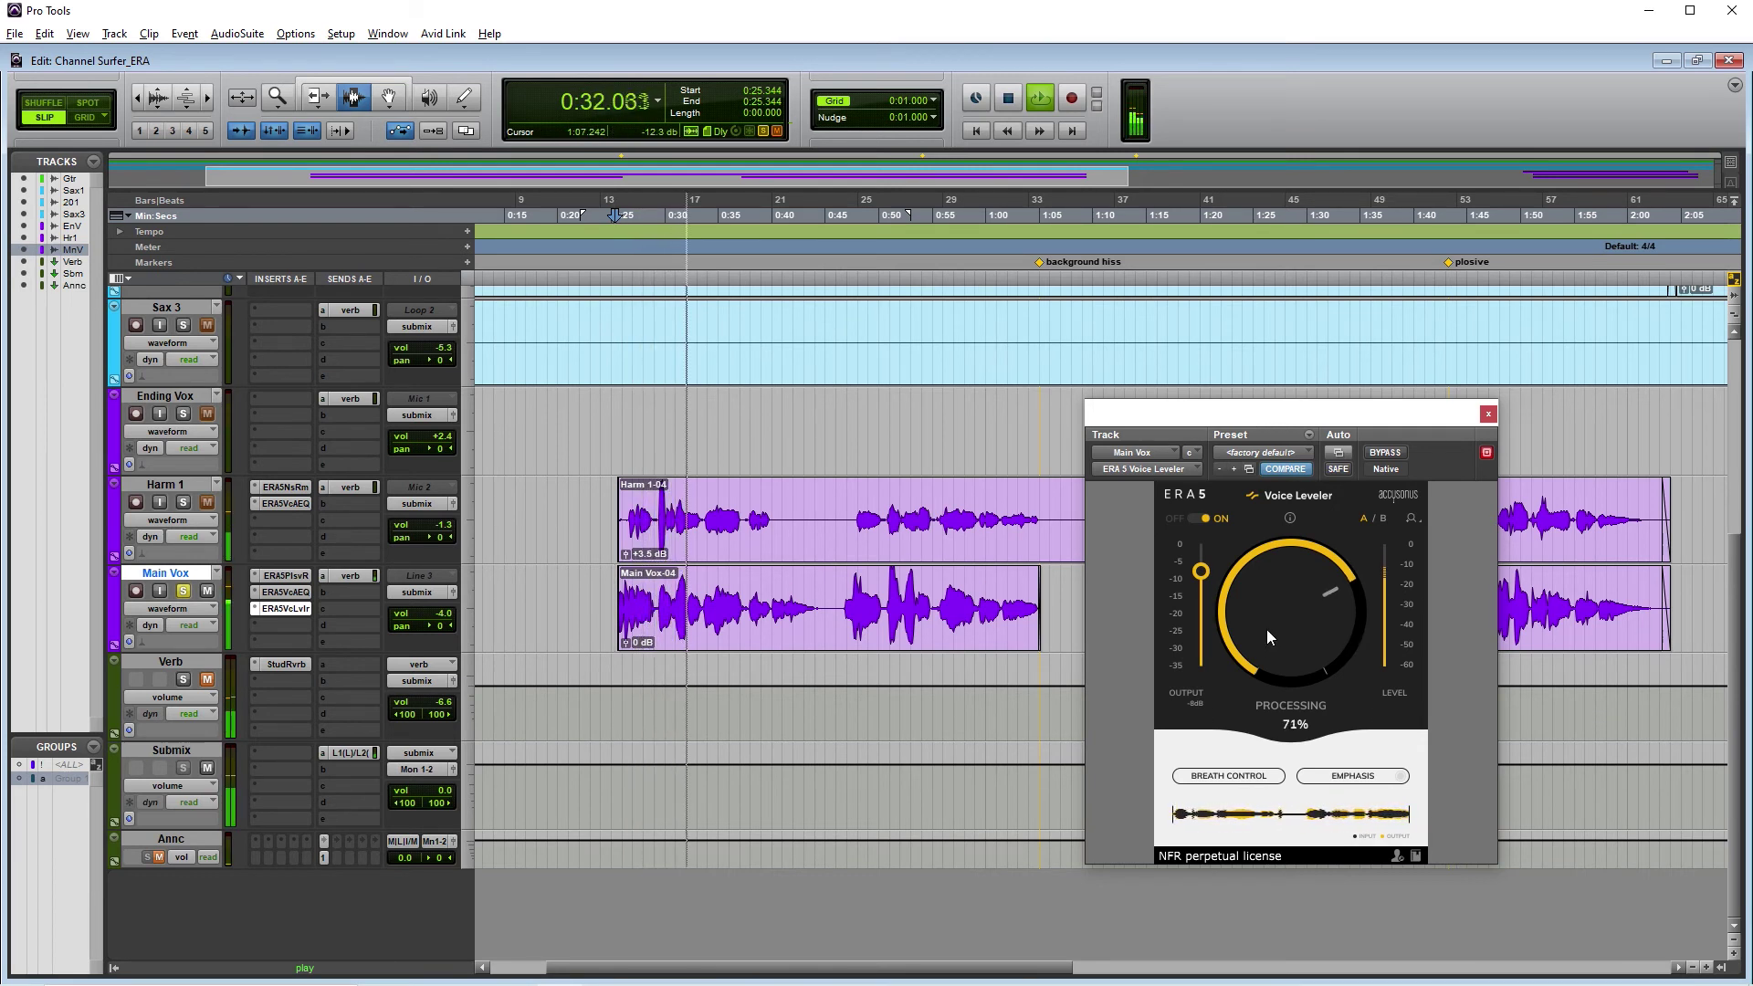
pyautogui.moveTo(1267, 629); pyautogui.dragTo(1269, 621)
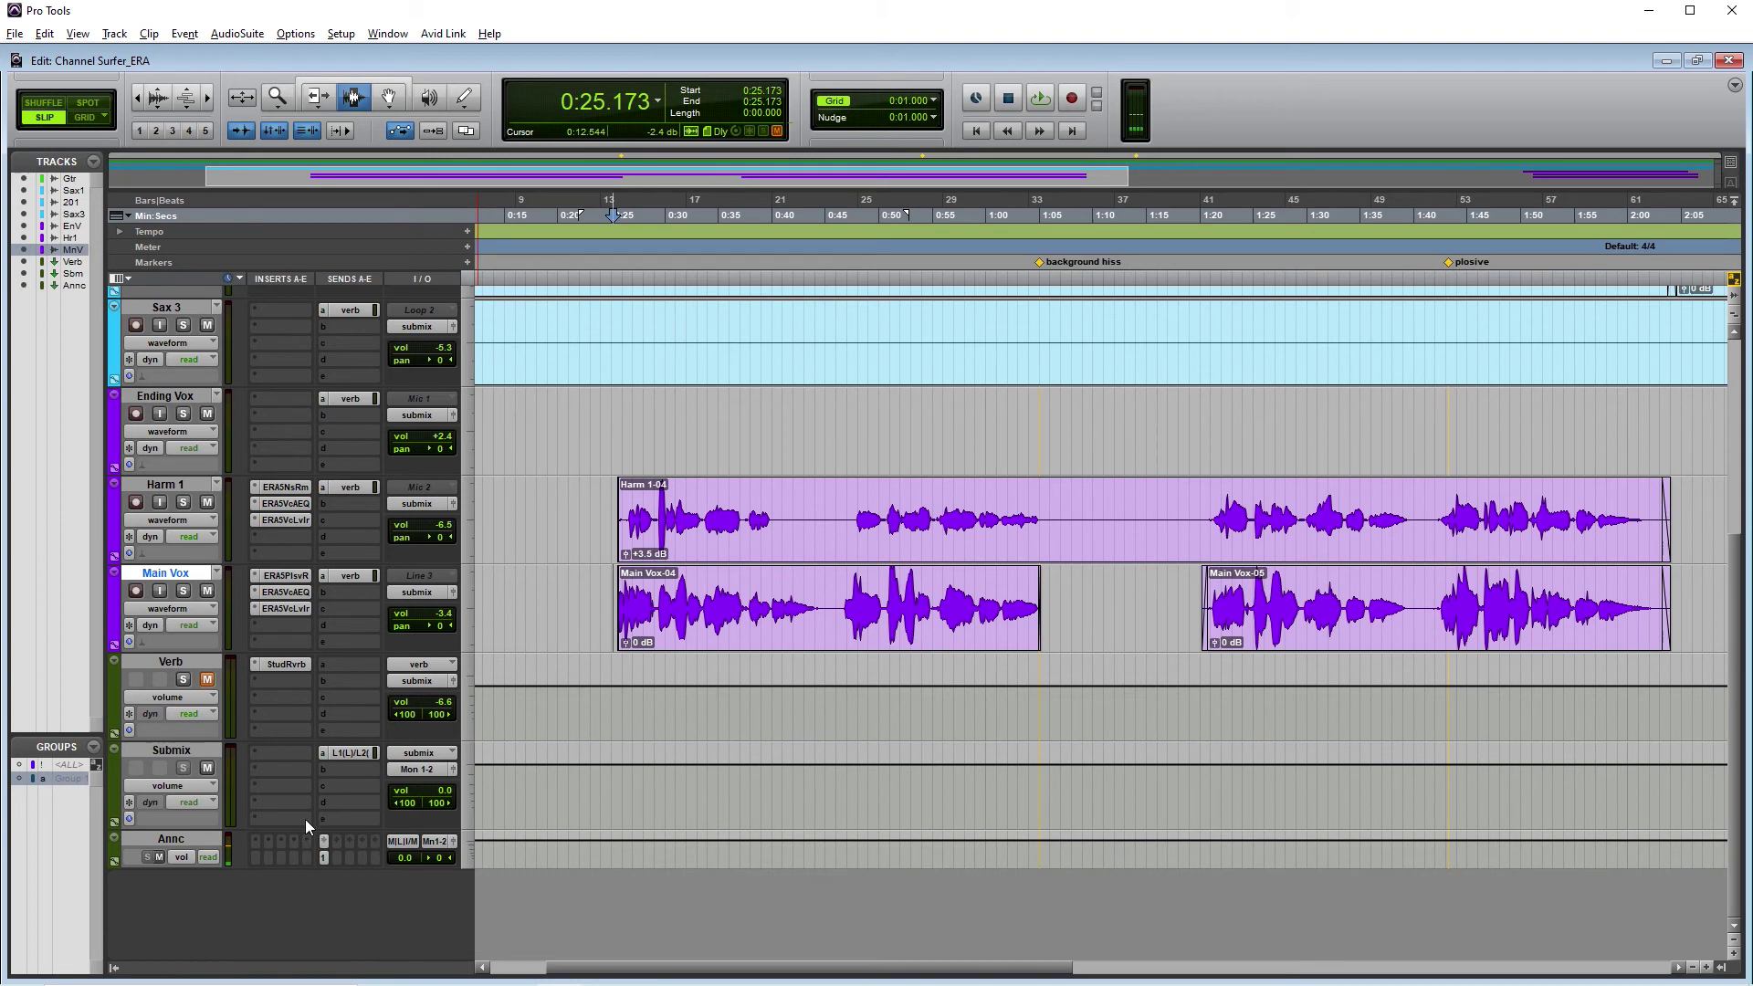
# - Insert the mono ERA 5 De-Esser in the fourth insert slot of Main Vox and move its window over the timeline
pyautogui.click(290, 627)
pyautogui.moveTo(314, 677)
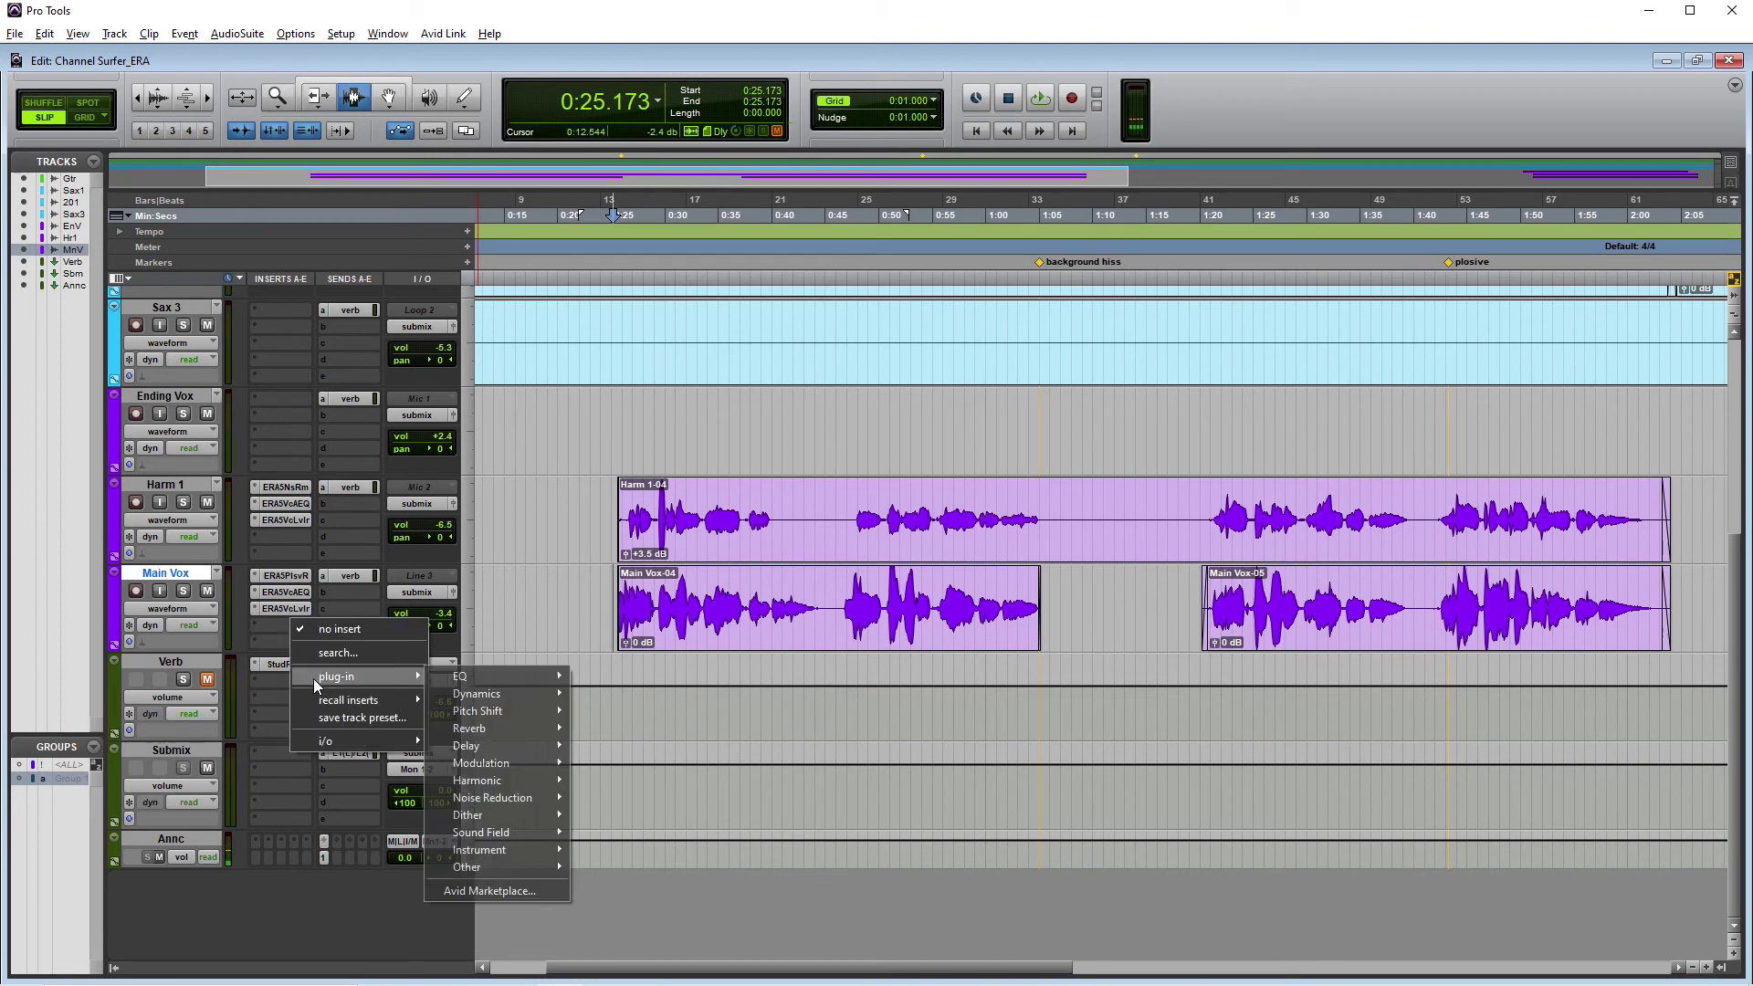
pyautogui.moveTo(529, 800)
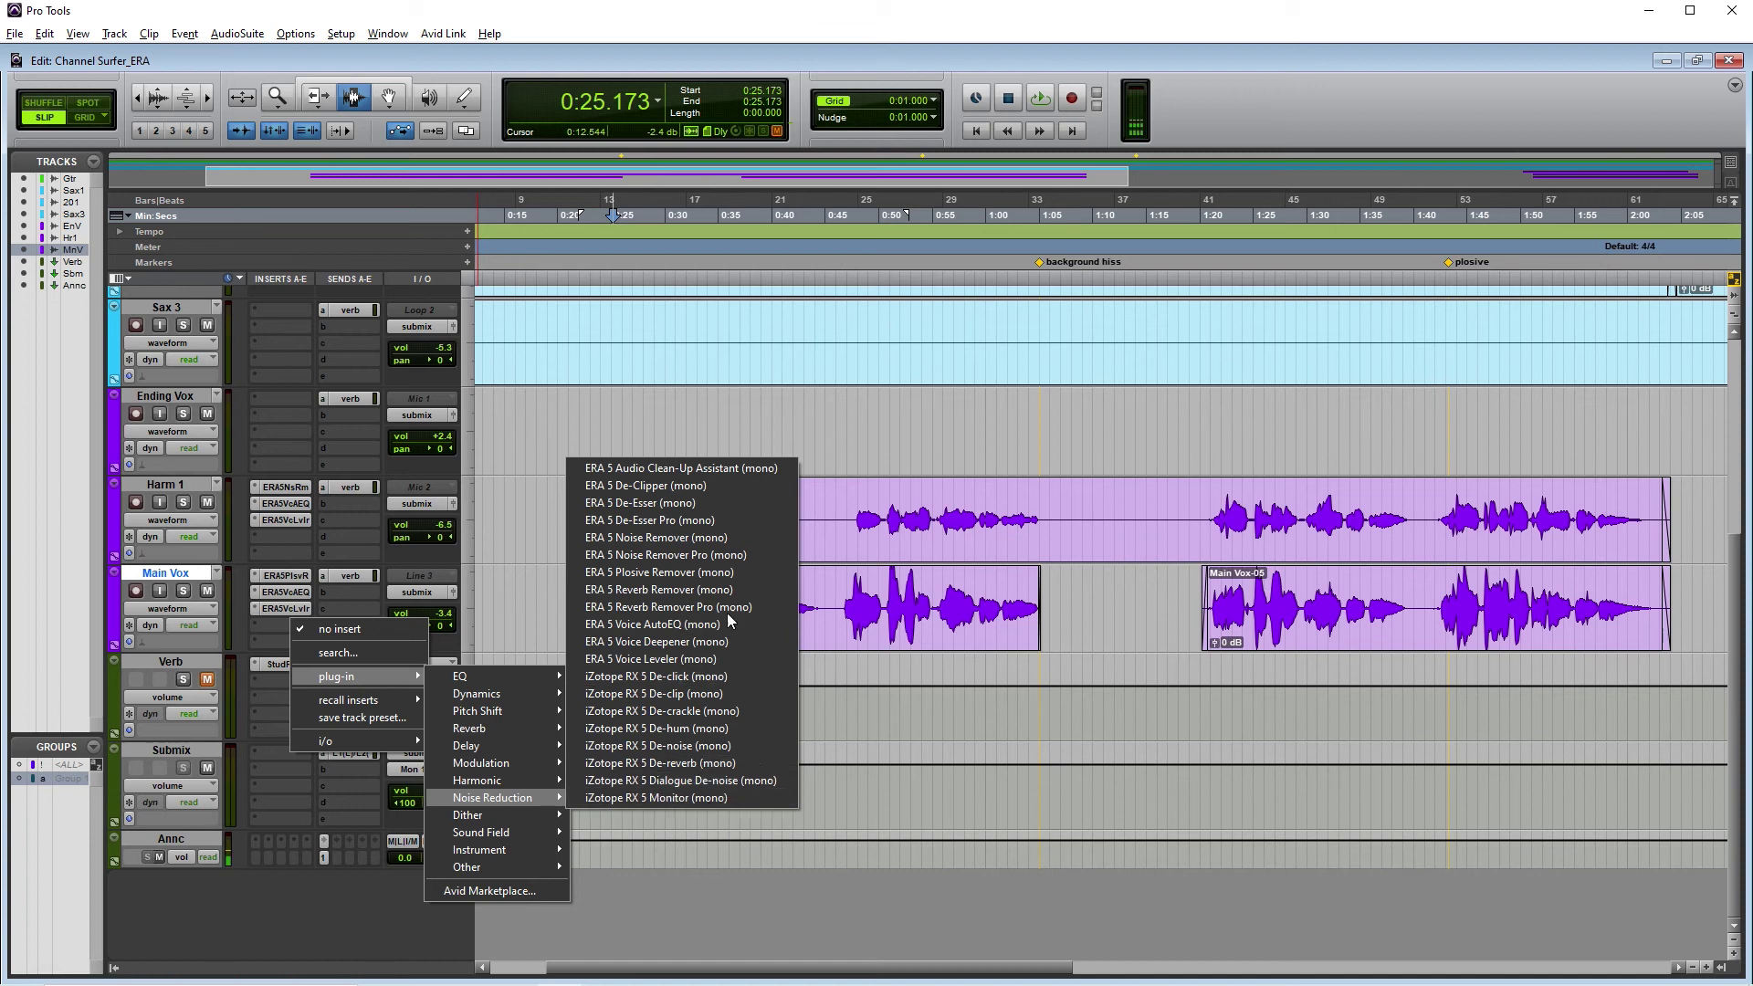
pyautogui.click(657, 502)
pyautogui.moveTo(1259, 407); pyautogui.dragTo(1157, 365)
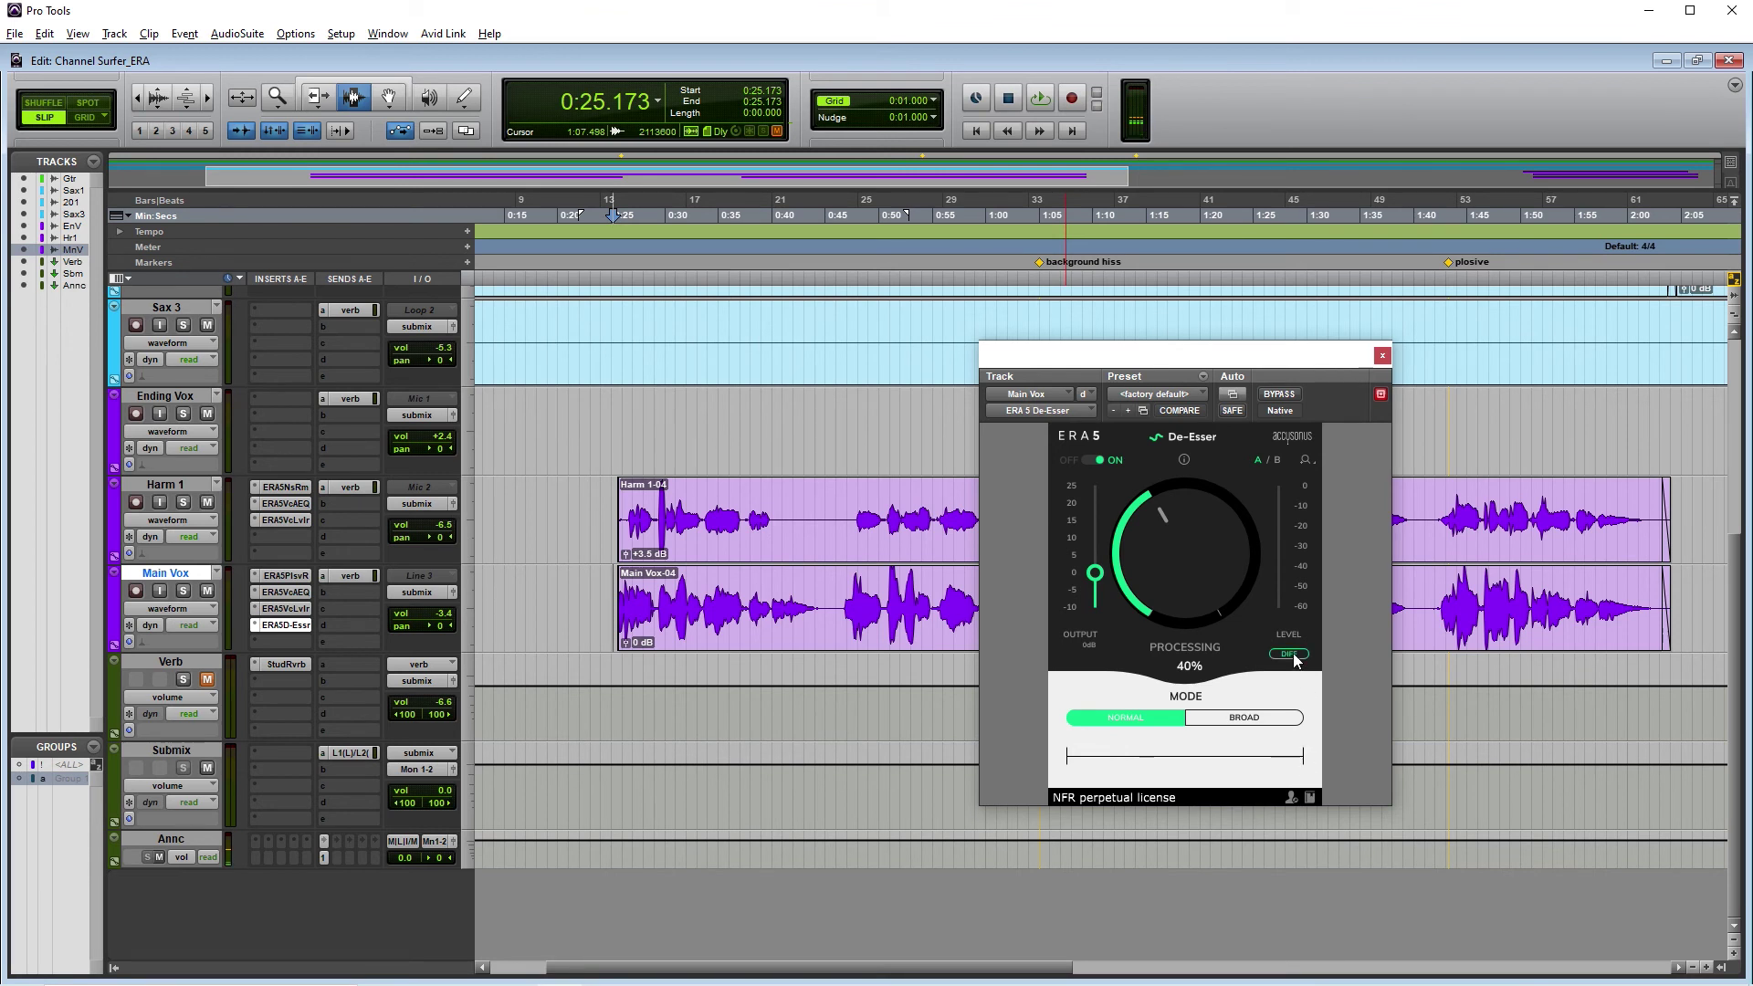
# - Solo Main Vox, audition it with the De-Esser's Diff monitoring on and set the processing to 79%
pyautogui.click(183, 590)
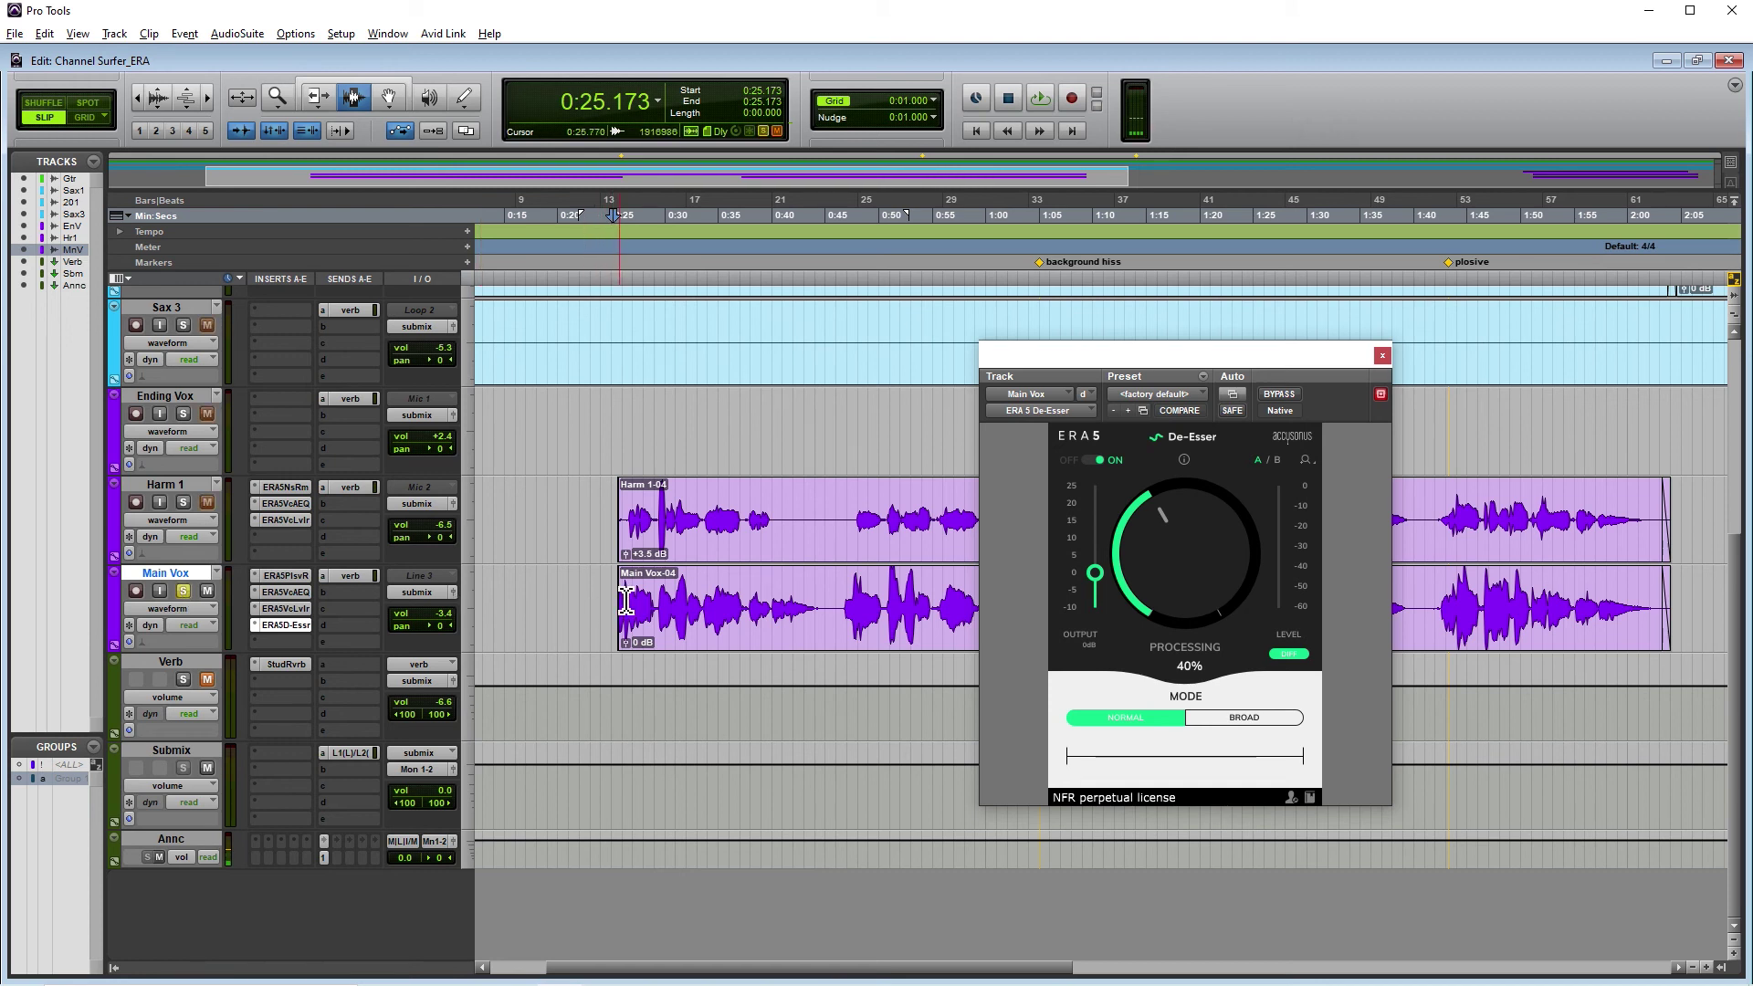
pyautogui.press('space')
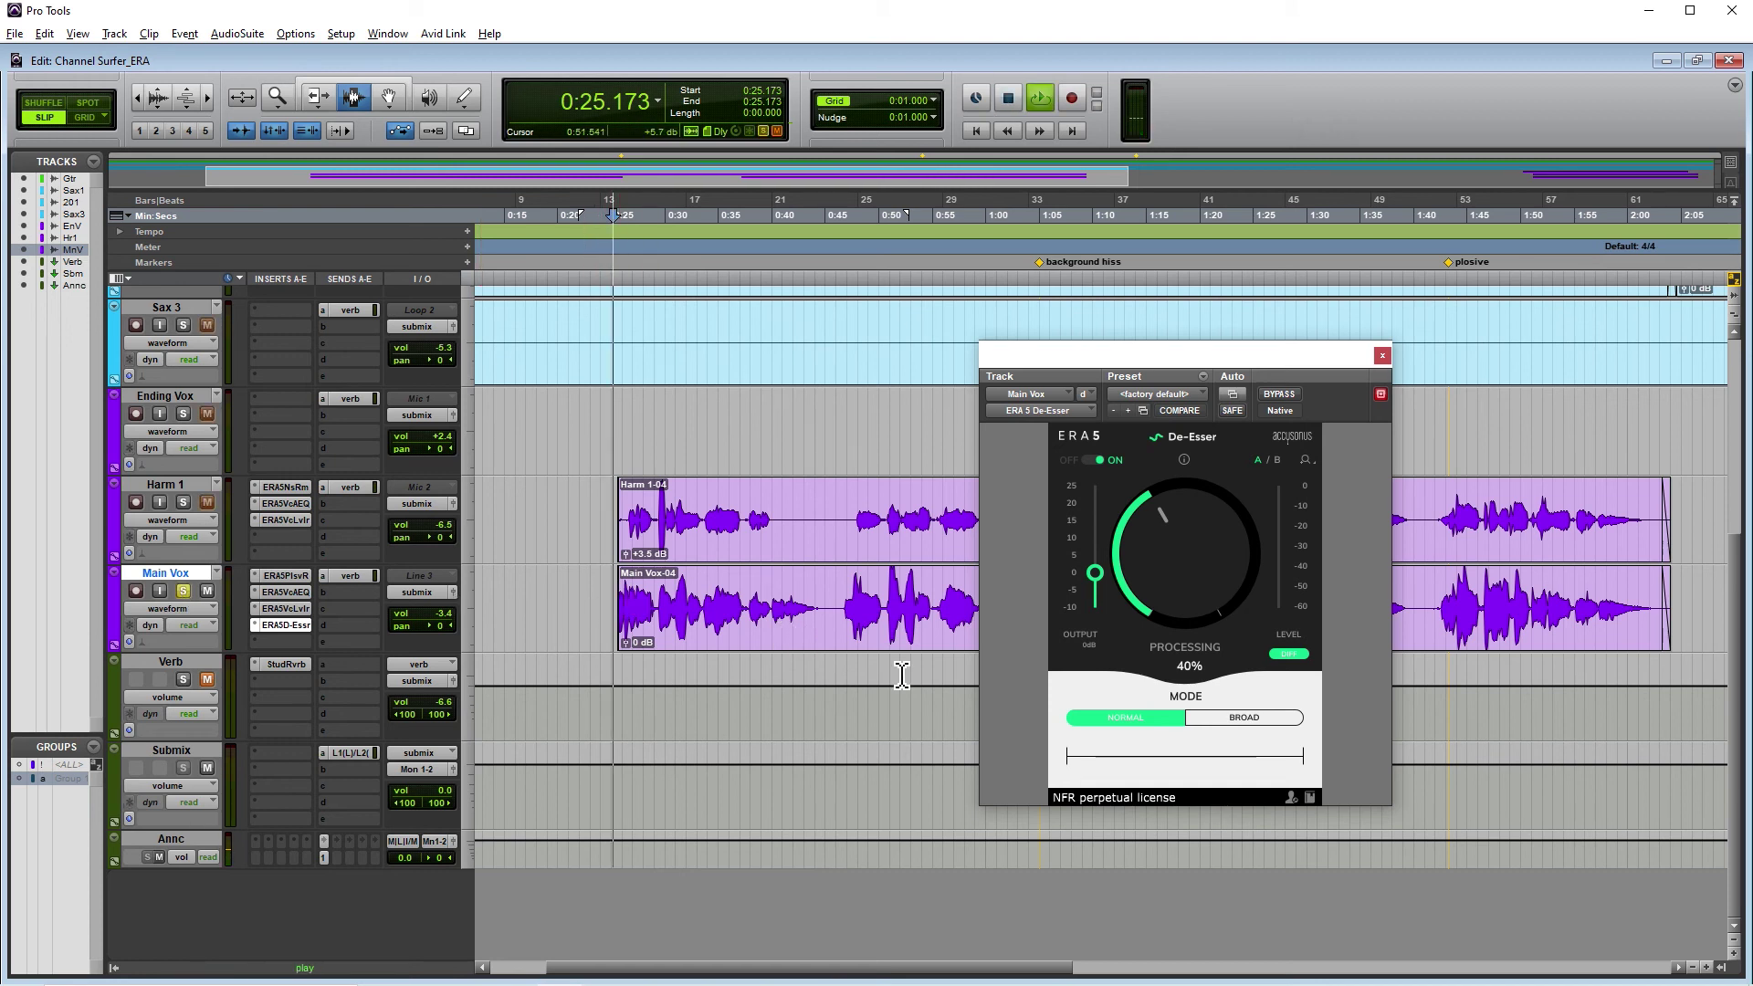
pyautogui.press('space')
pyautogui.click(1232, 566)
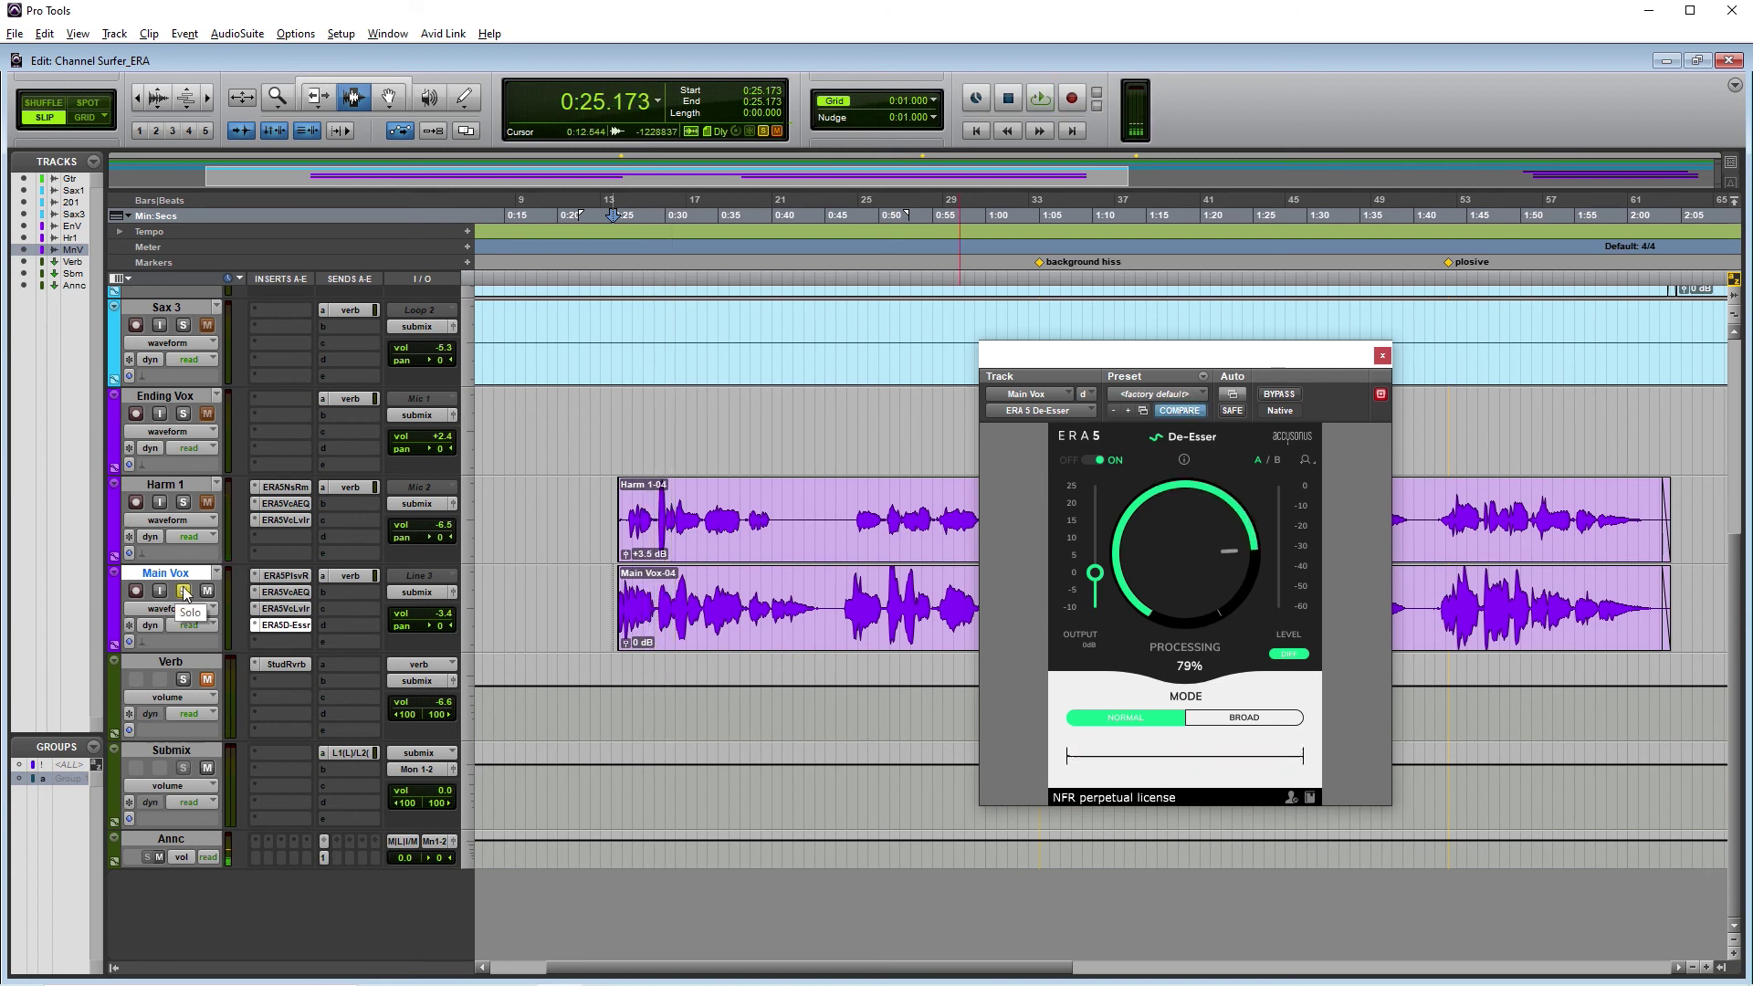
# - Unsolo Main Vox and turn off the De-Esser's Diff monitoring, playing the mix from the start of the Main Vox-04 clip
pyautogui.click(184, 591)
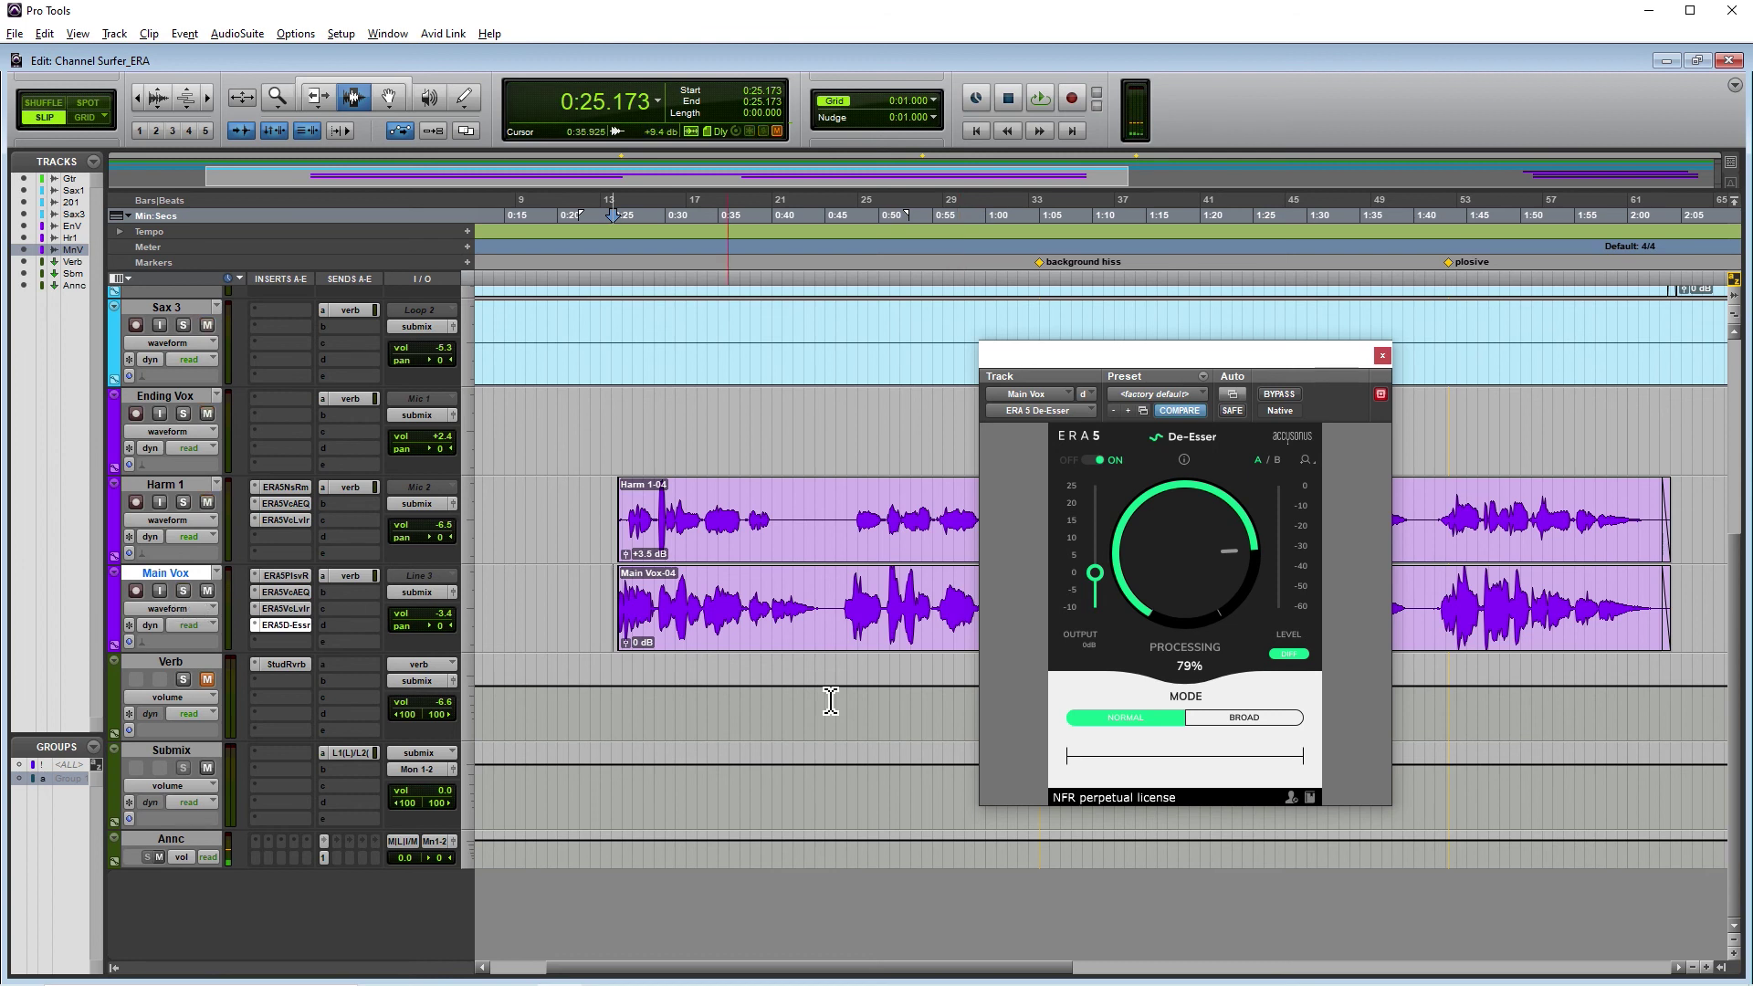
pyautogui.click(1288, 654)
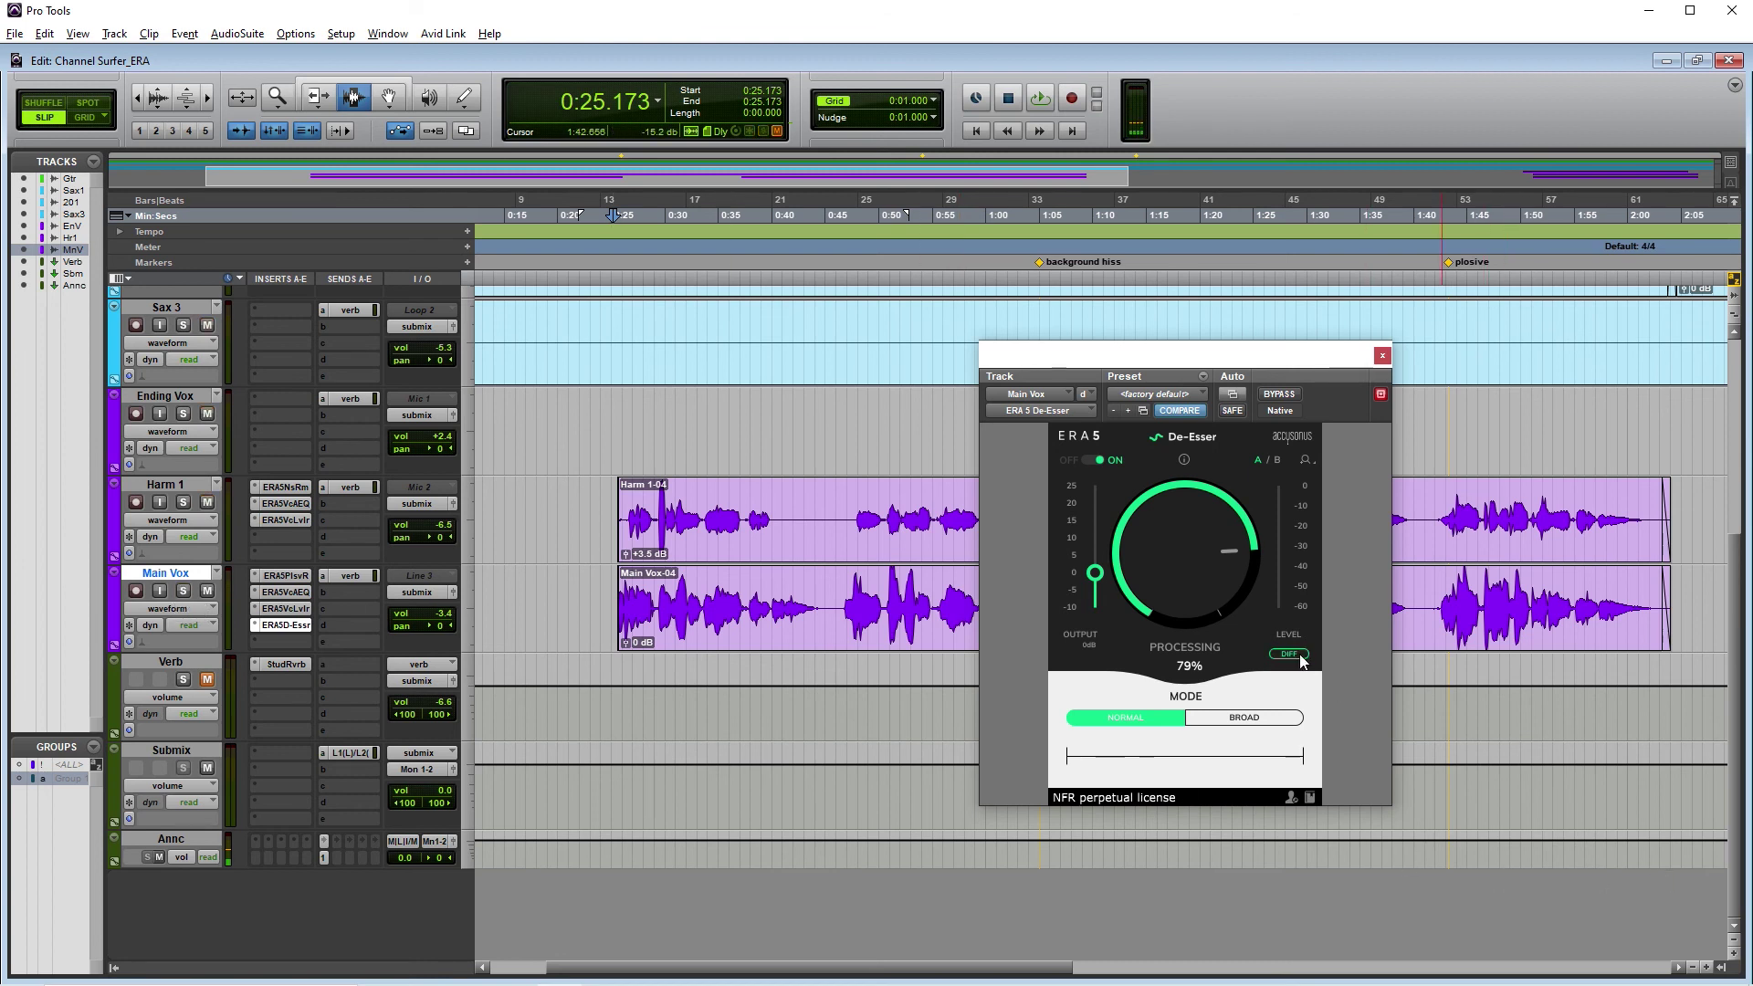
pyautogui.click(622, 598)
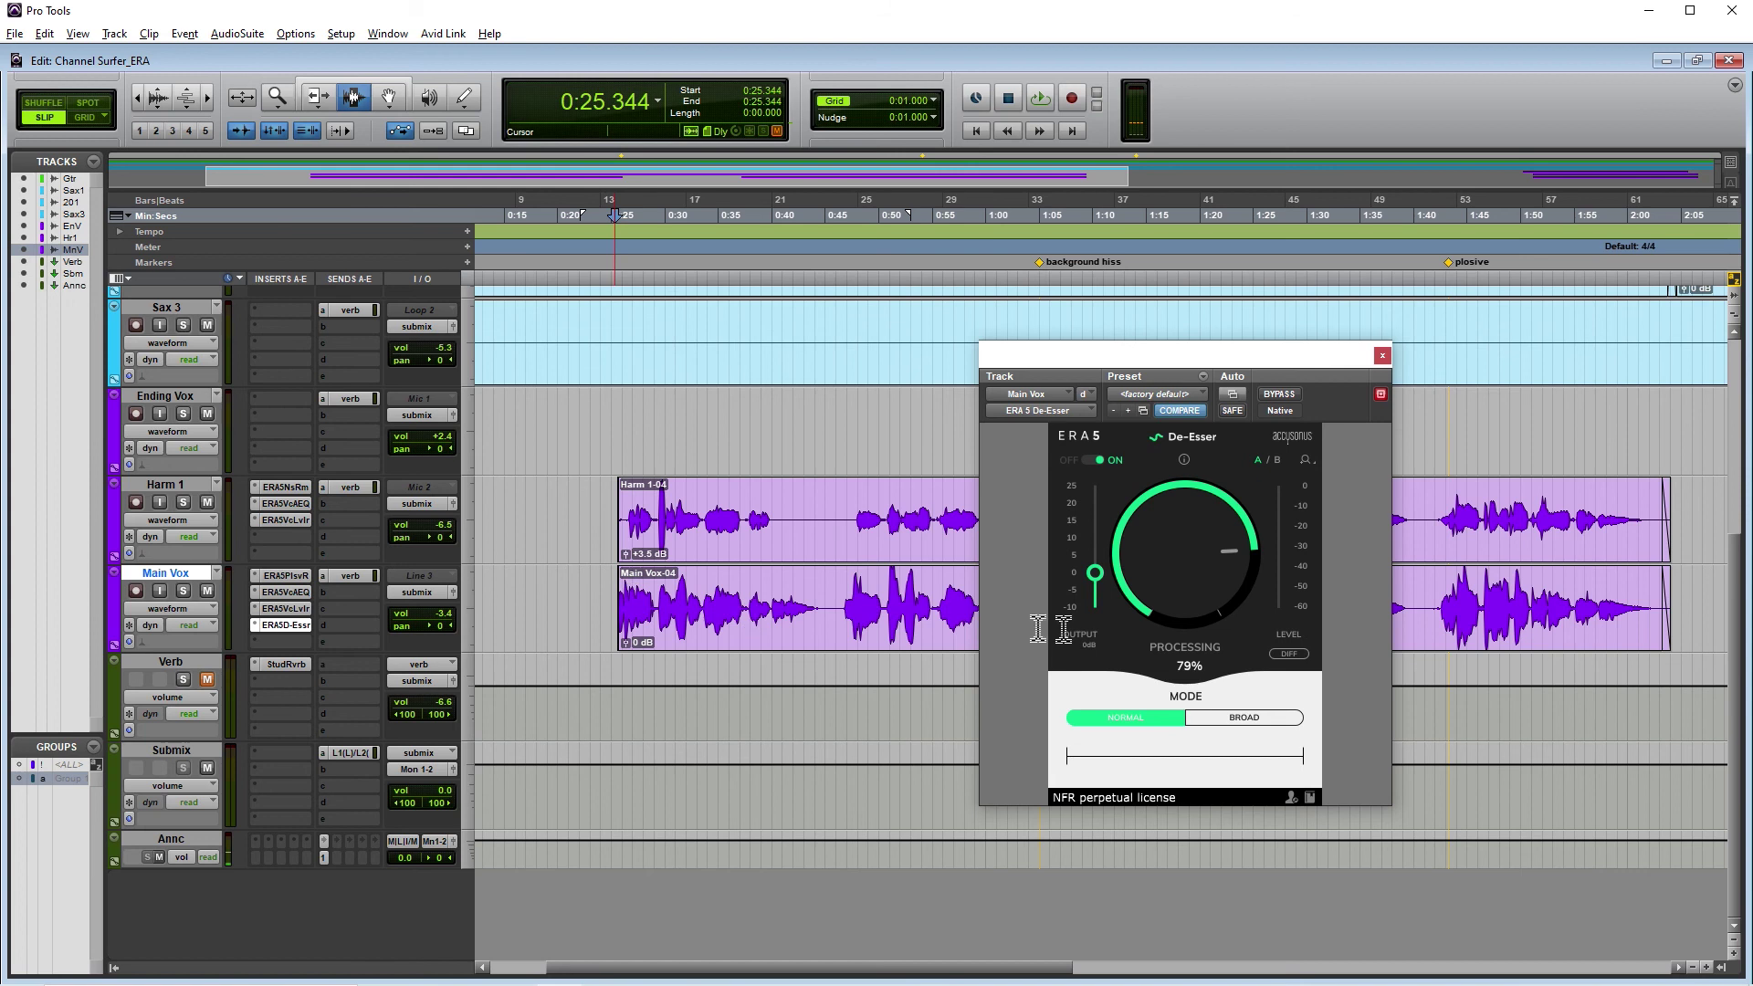
pyautogui.press('space')
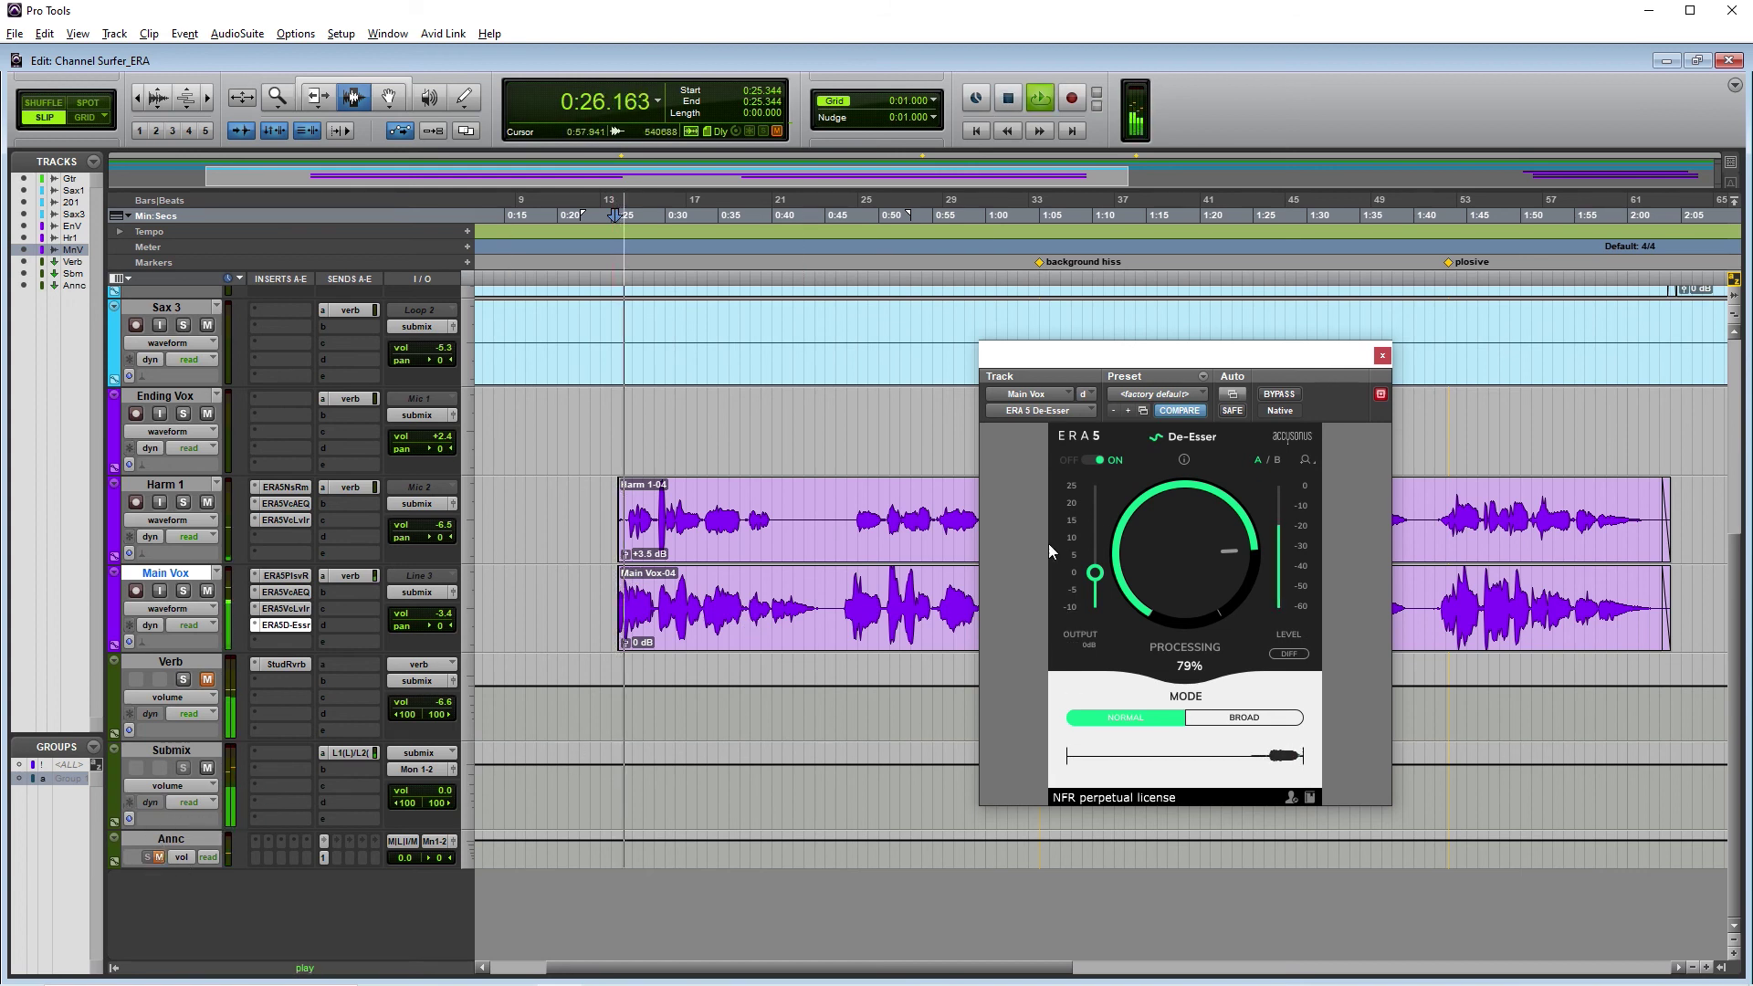
# - Try the De-Esser's Broad mode during playback, return to Normal mode and fine-tune the processing to 77%
pyautogui.moveTo(1156, 566); pyautogui.dragTo(1161, 549)
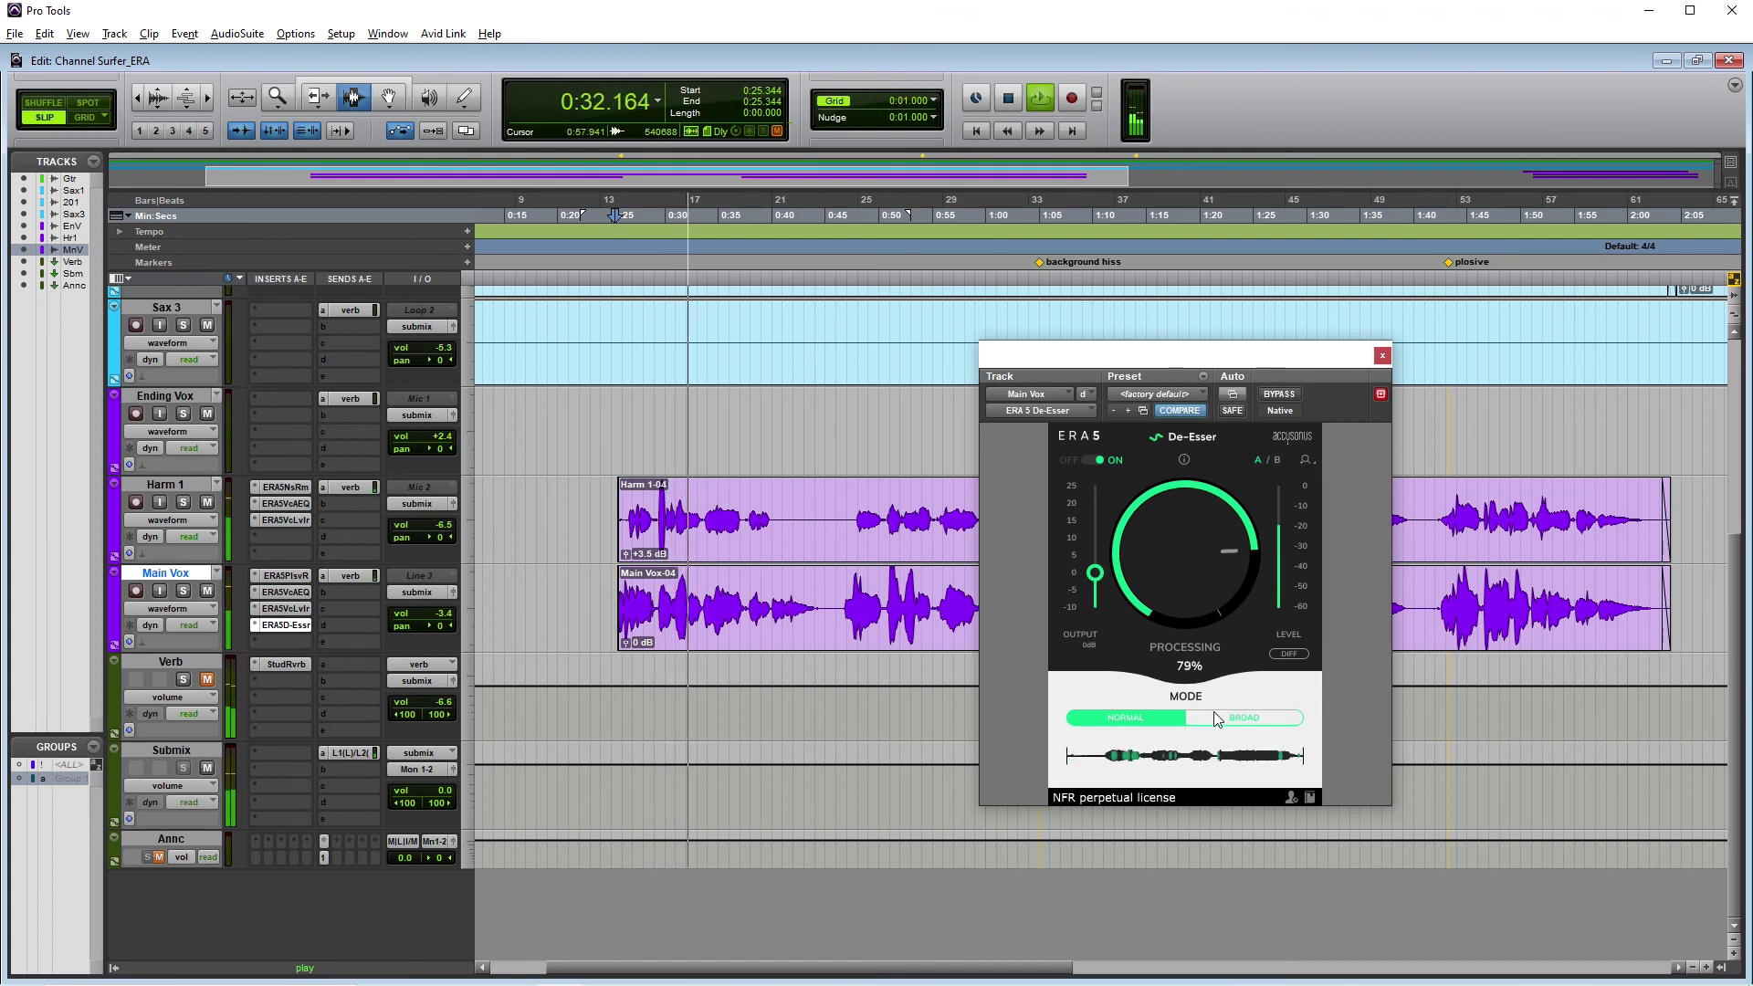
pyautogui.moveTo(1147, 540); pyautogui.dragTo(1147, 545)
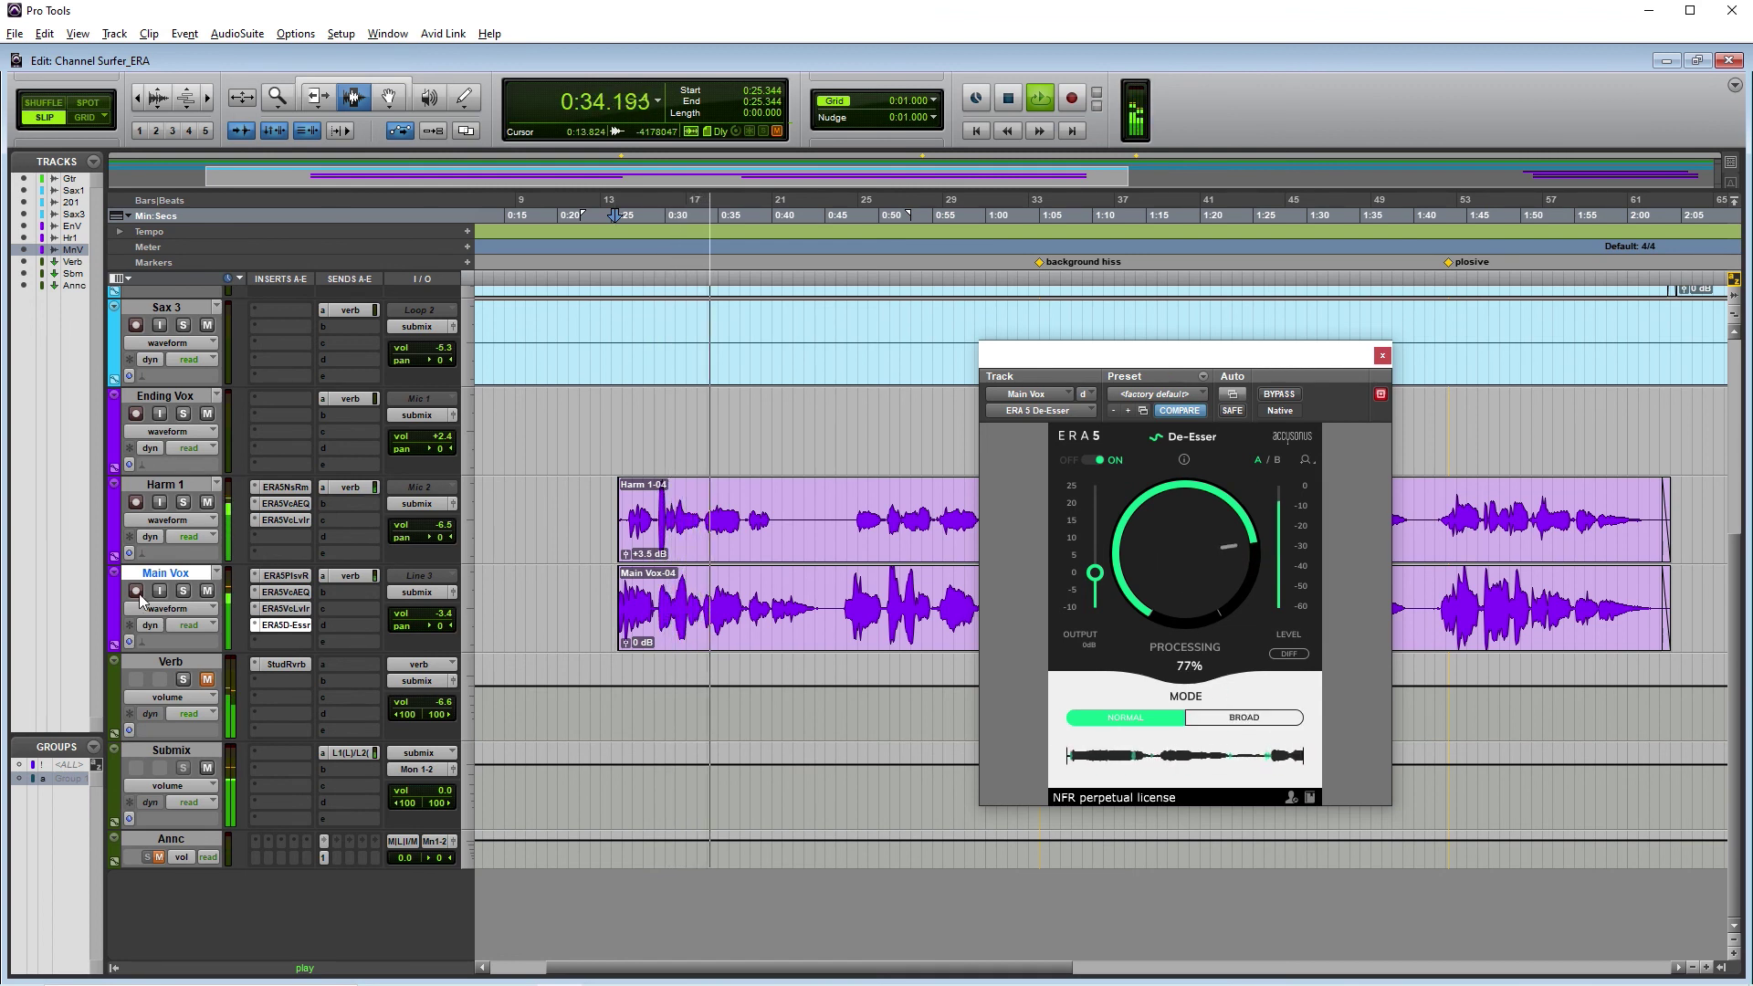
pyautogui.click(1262, 717)
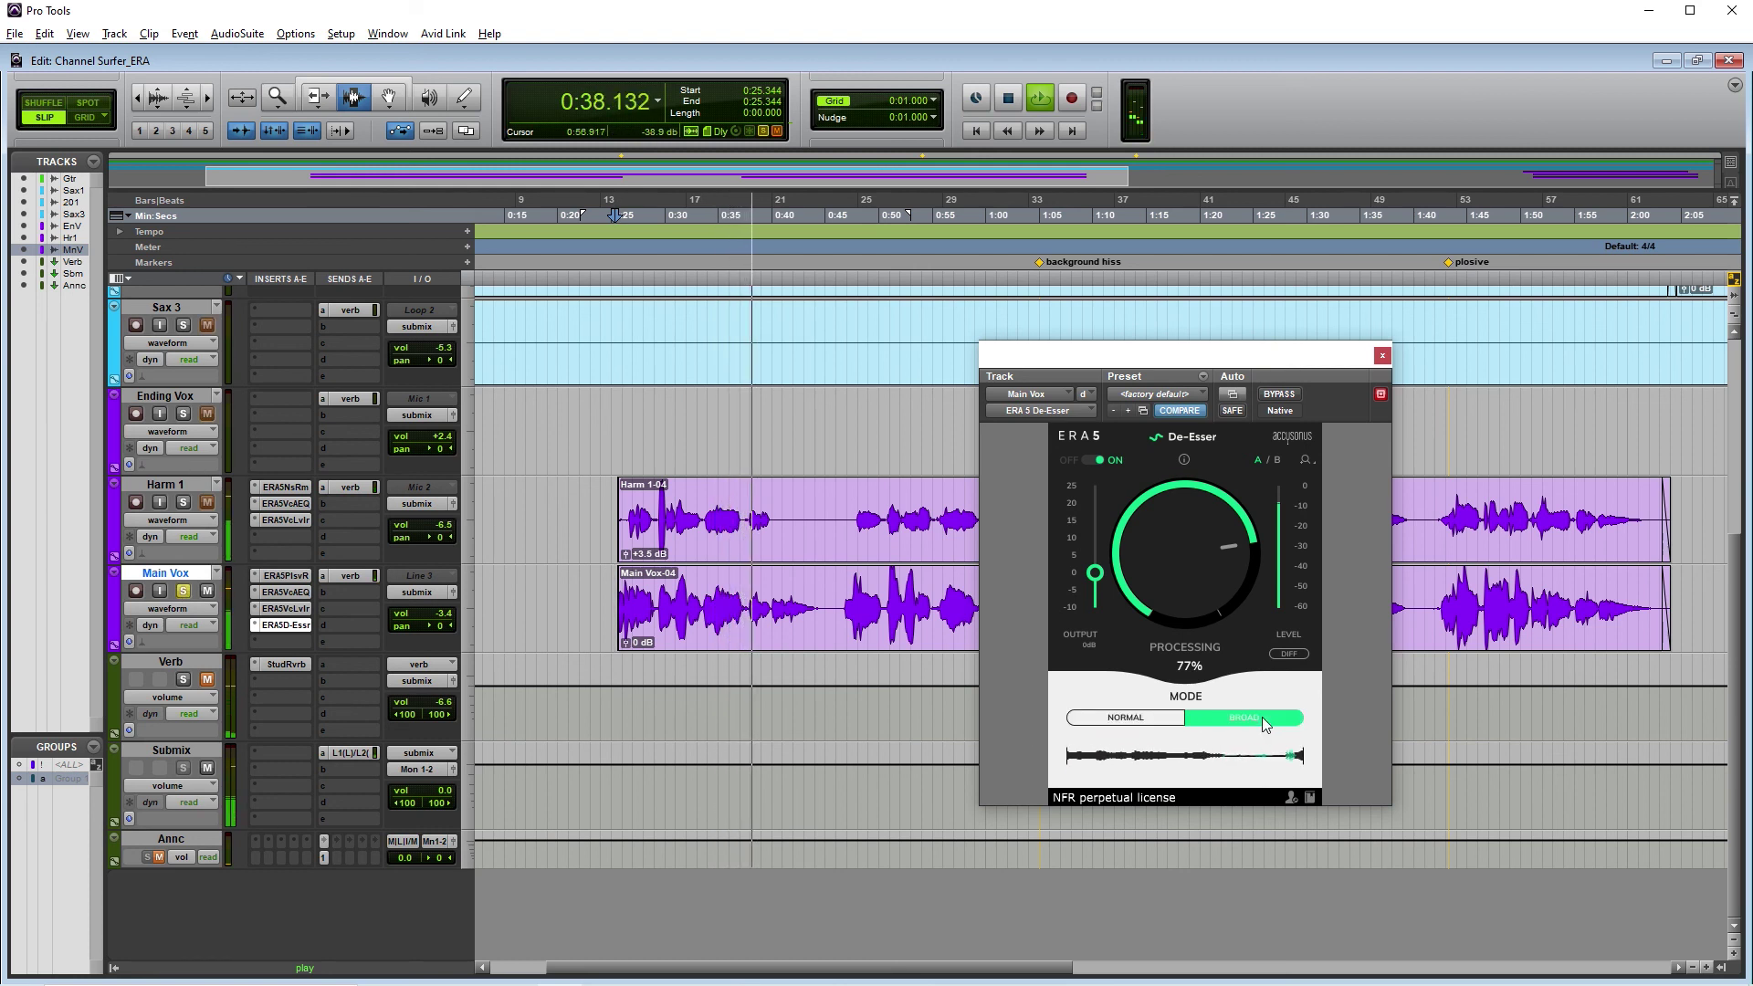
pyautogui.moveTo(1143, 555); pyautogui.dragTo(1143, 561)
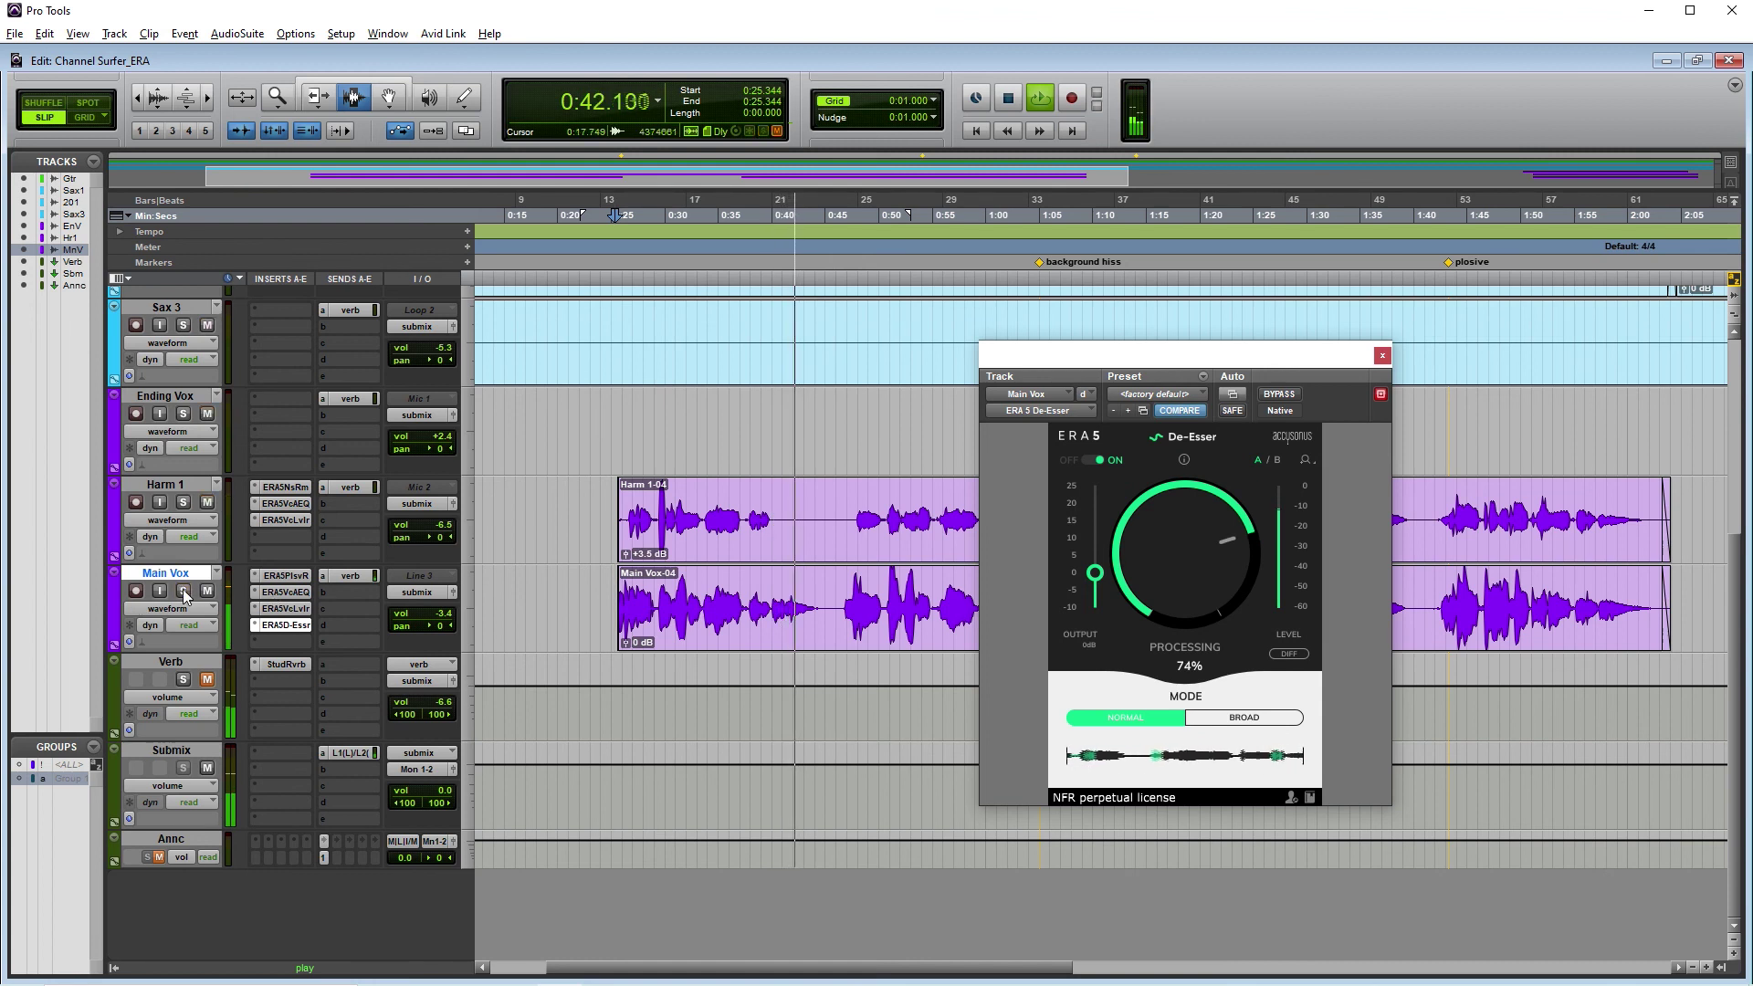
pyautogui.moveTo(1175, 573); pyautogui.dragTo(1175, 572)
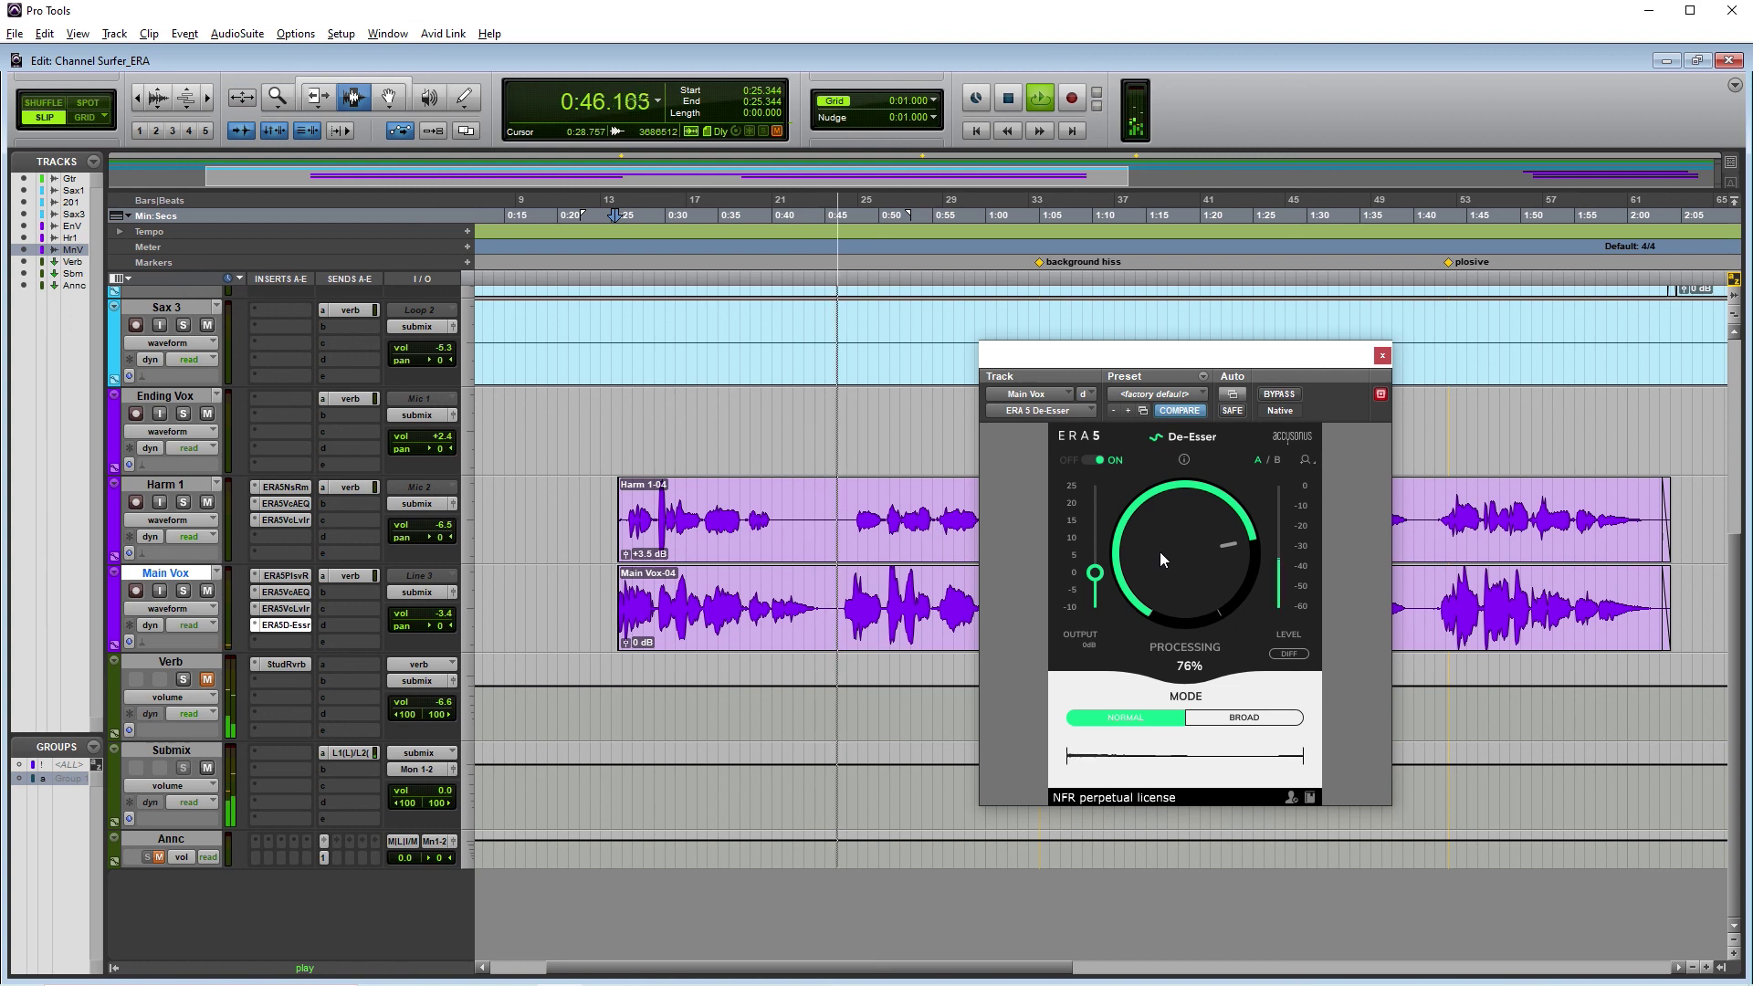
pyautogui.moveTo(1159, 551); pyautogui.dragTo(1159, 550)
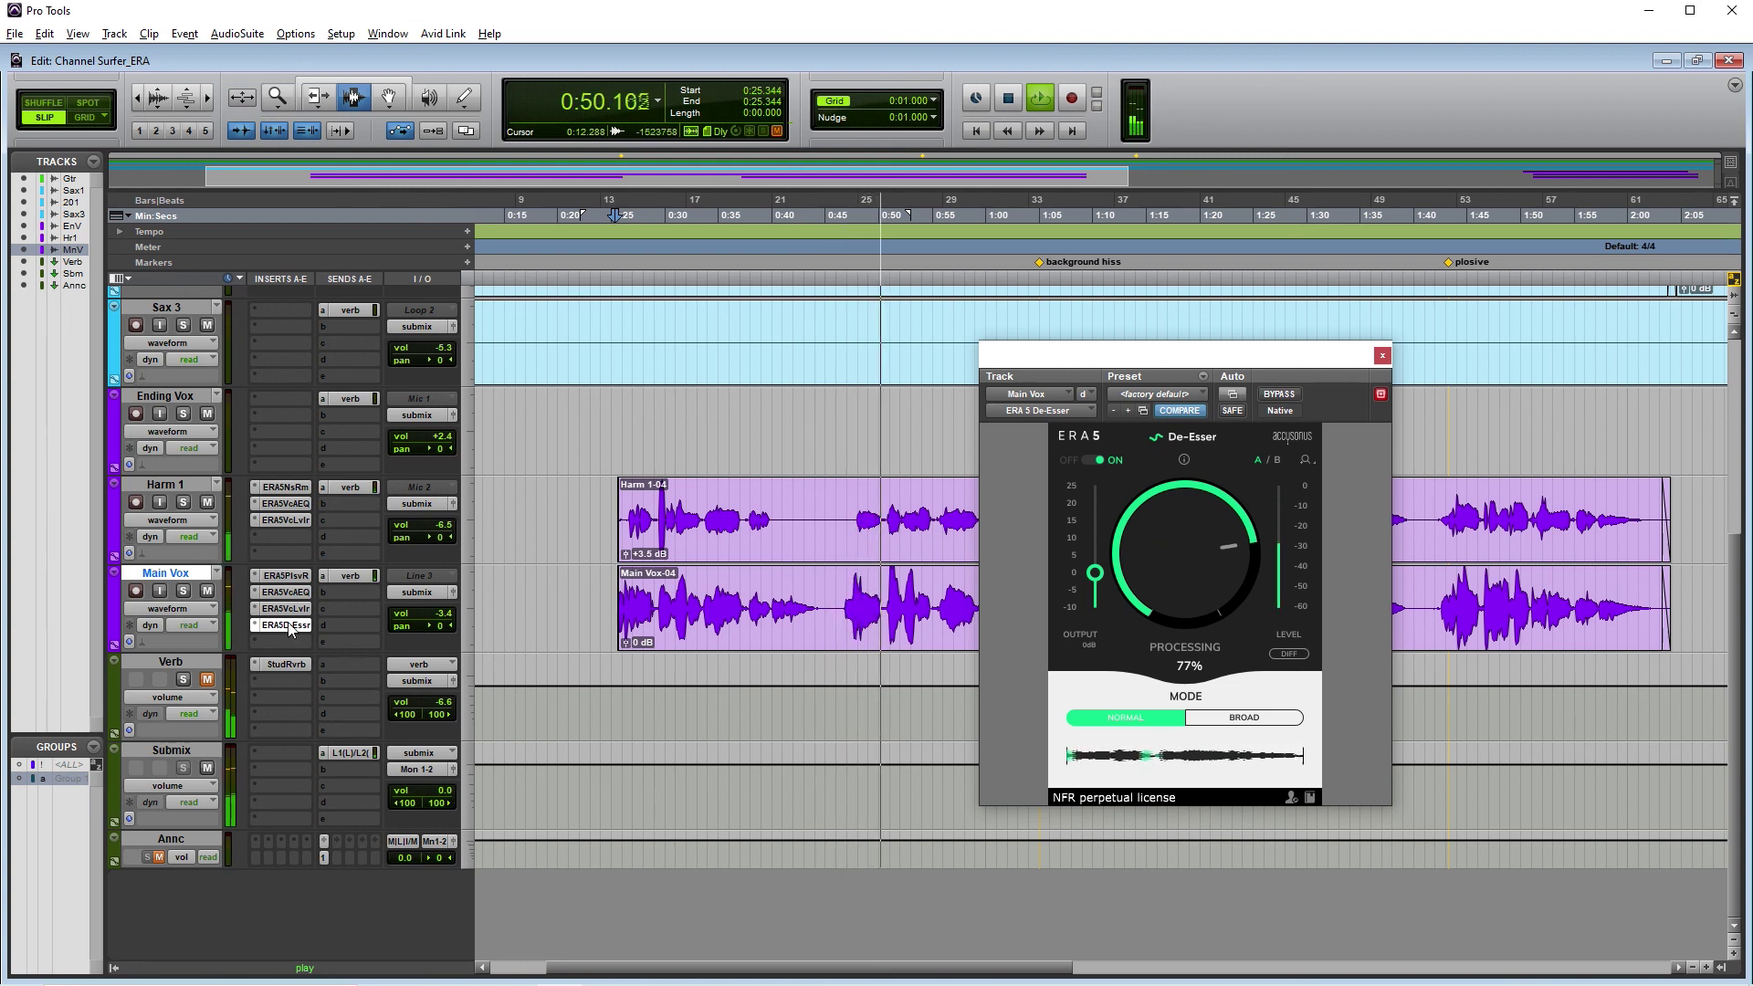
# - Copy the De-Esser from Main Vox to the fourth insert slot of Harm 1
pyautogui.moveTo(289, 628); pyautogui.dragTo(284, 536)
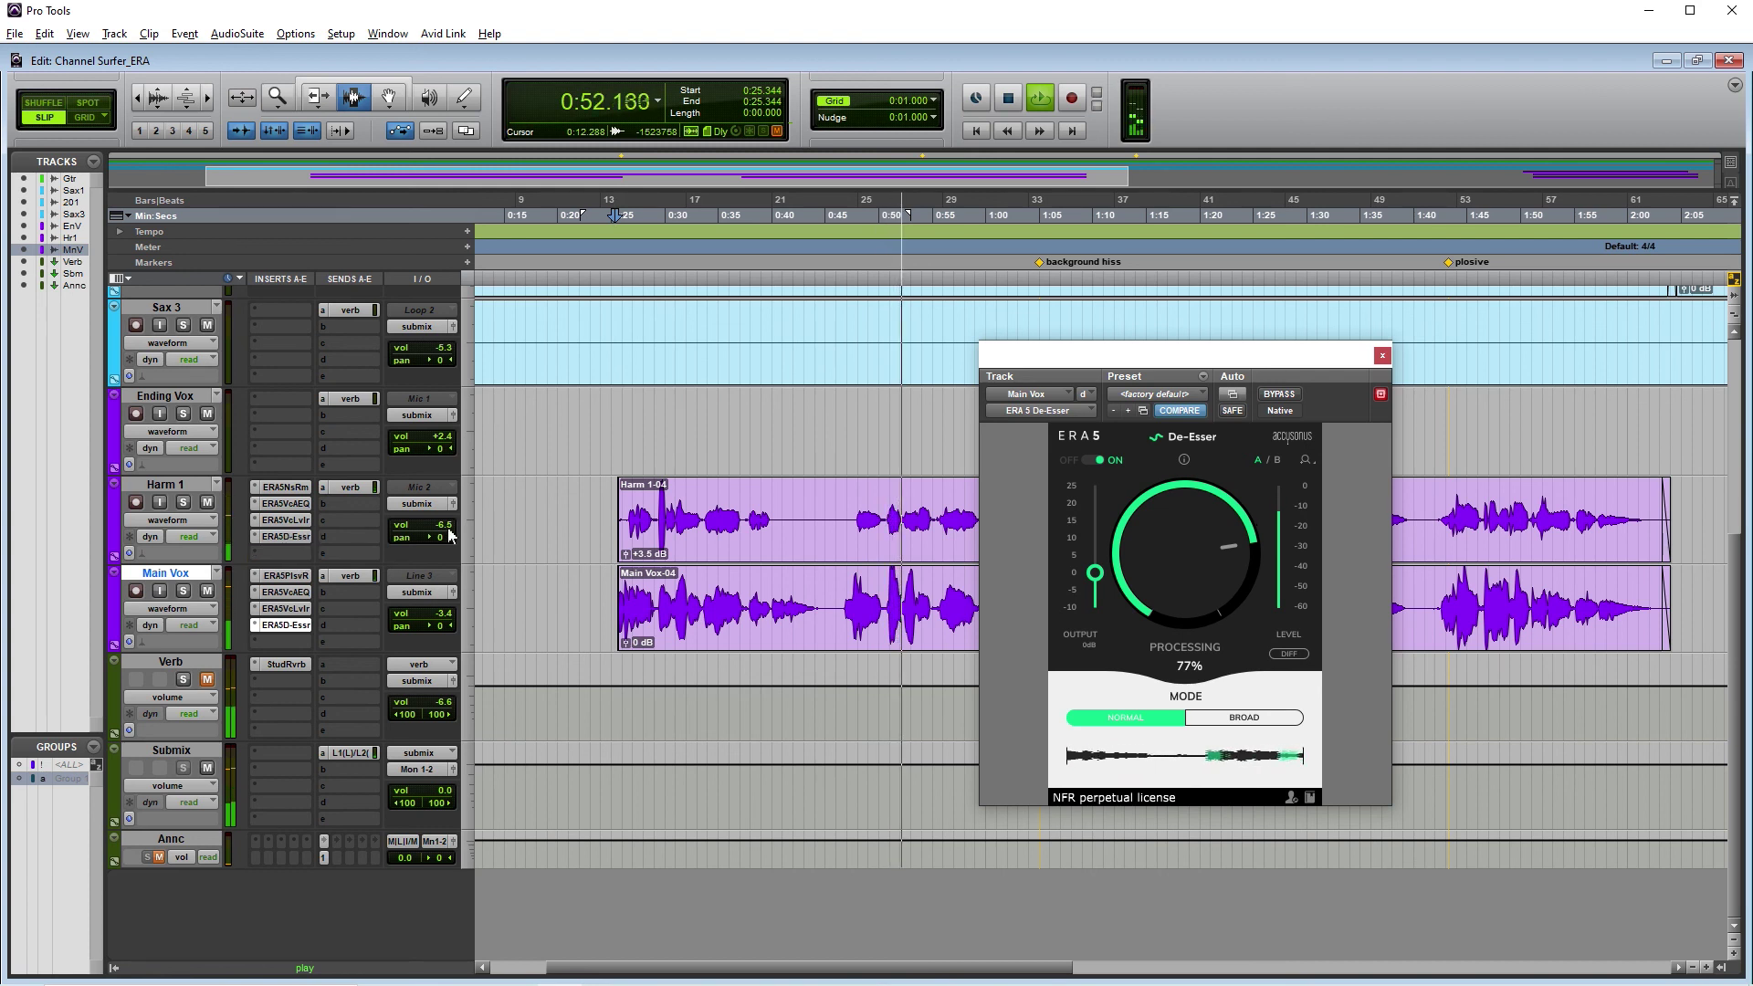